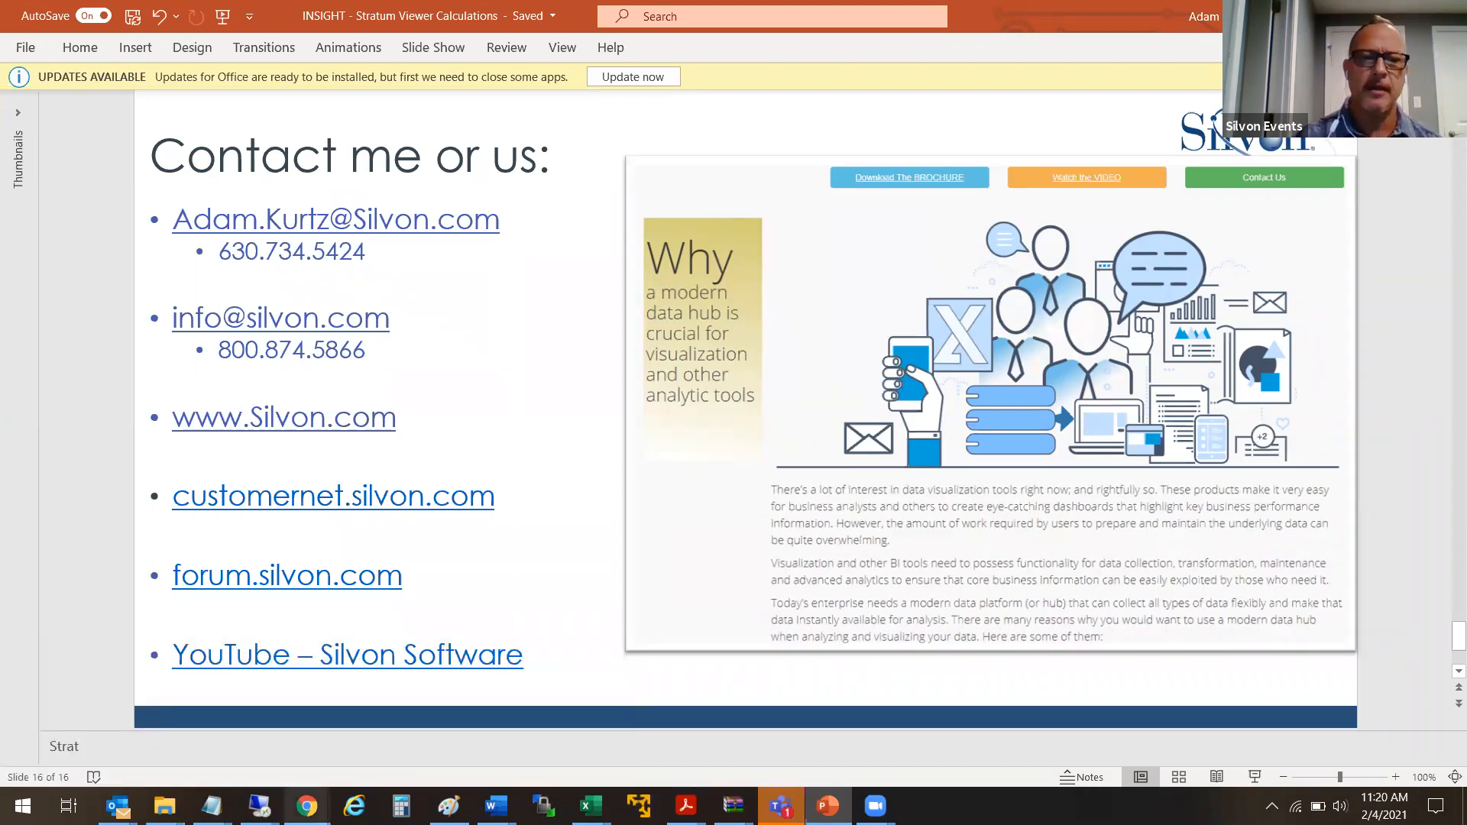
# Switch to the Stratum Daily Demo in the browser and open the favorite view 1ADK - Calculation Review
pyautogui.moveTo(307, 805)
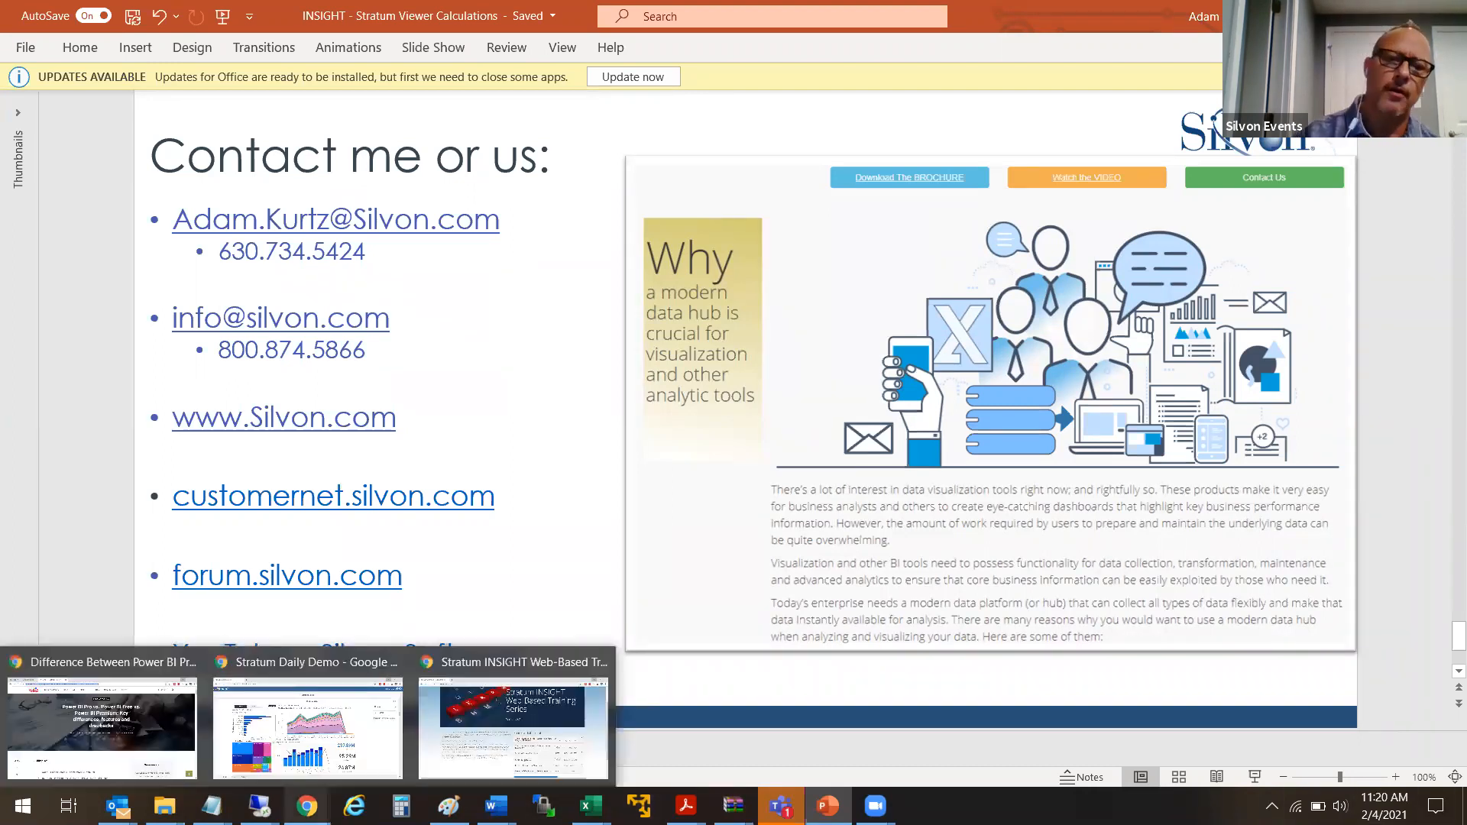
pyautogui.click(320, 768)
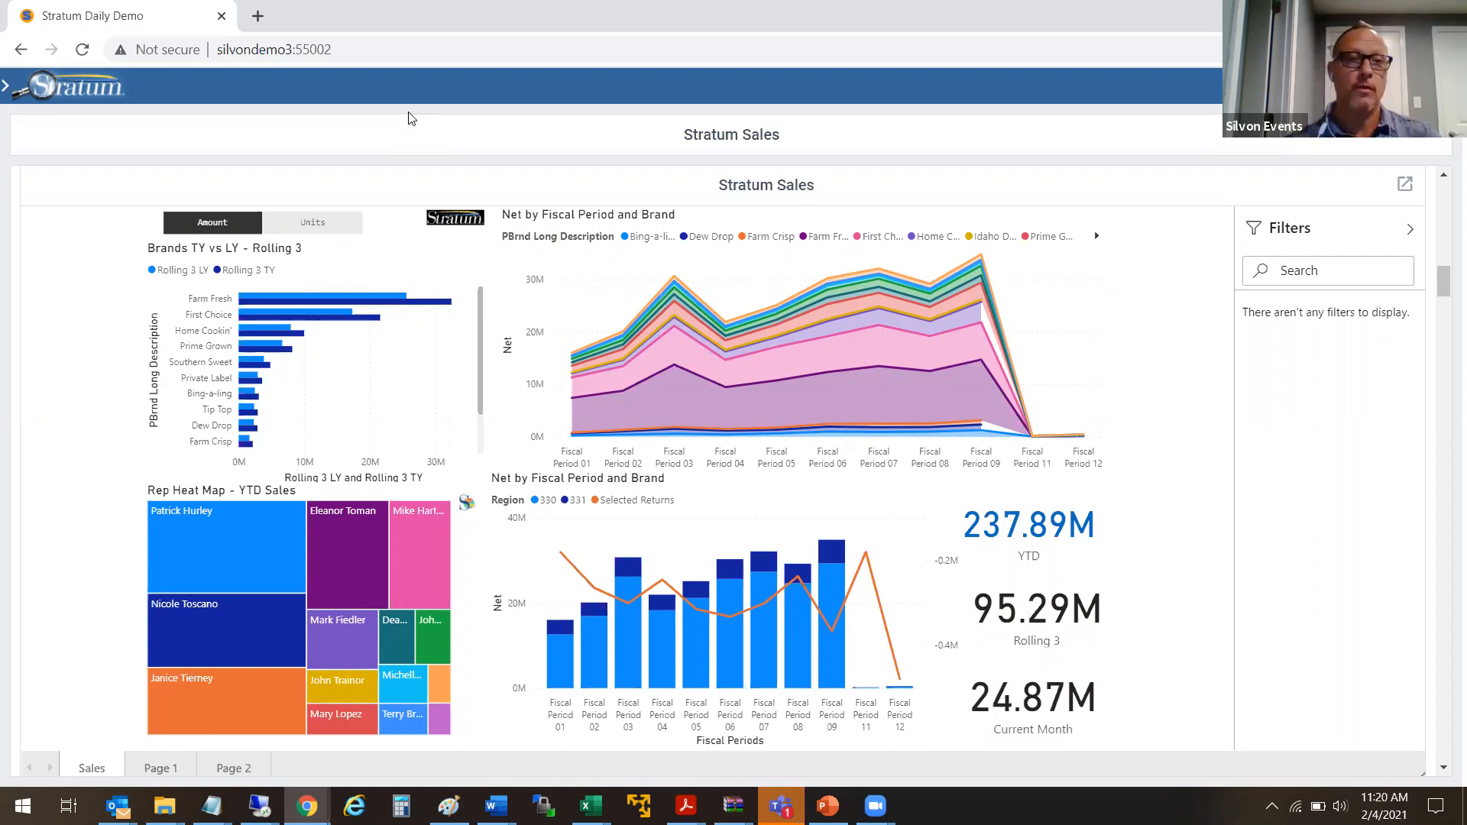
pyautogui.click(5, 84)
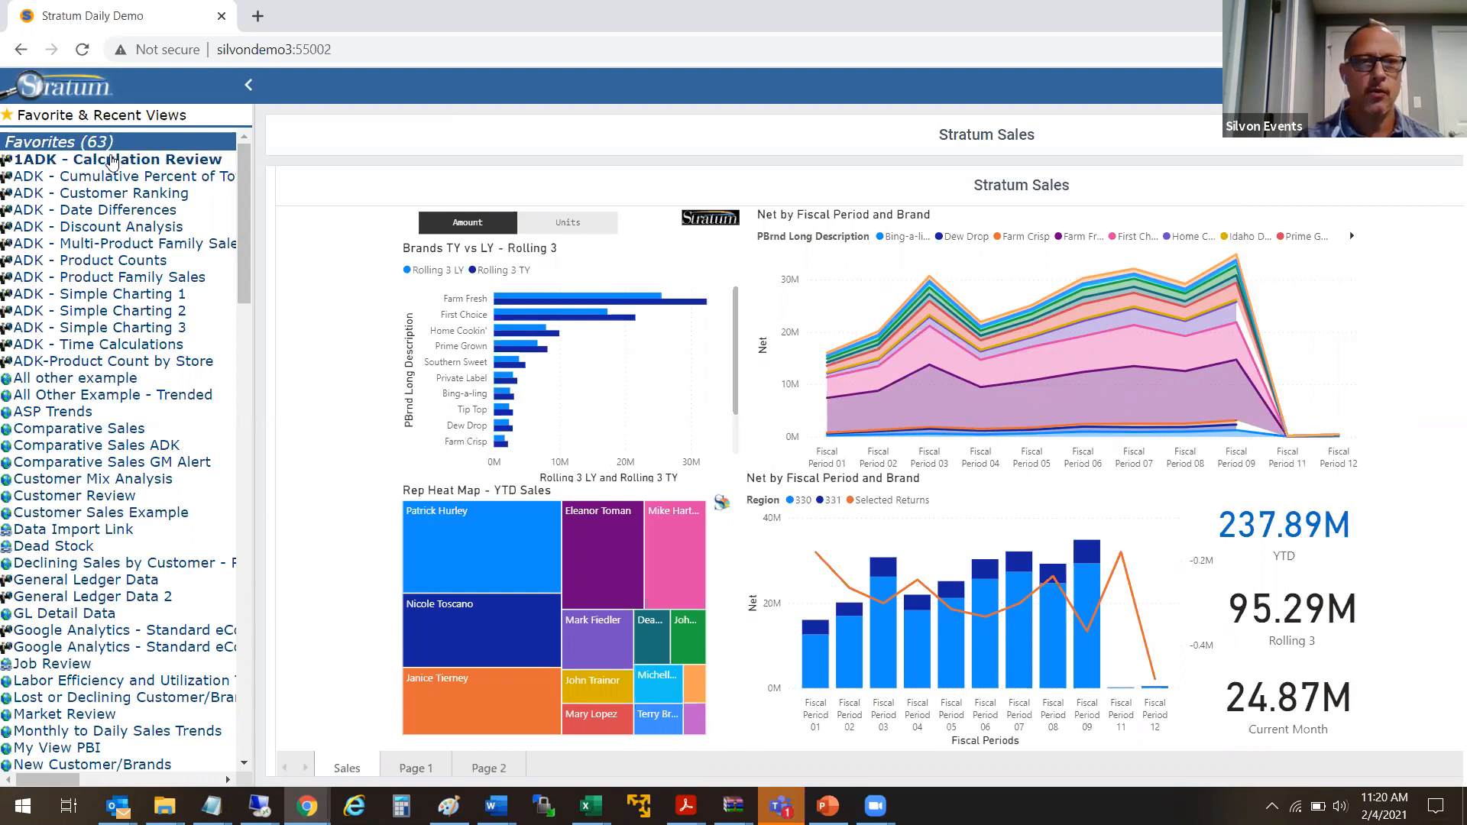
pyautogui.click(112, 160)
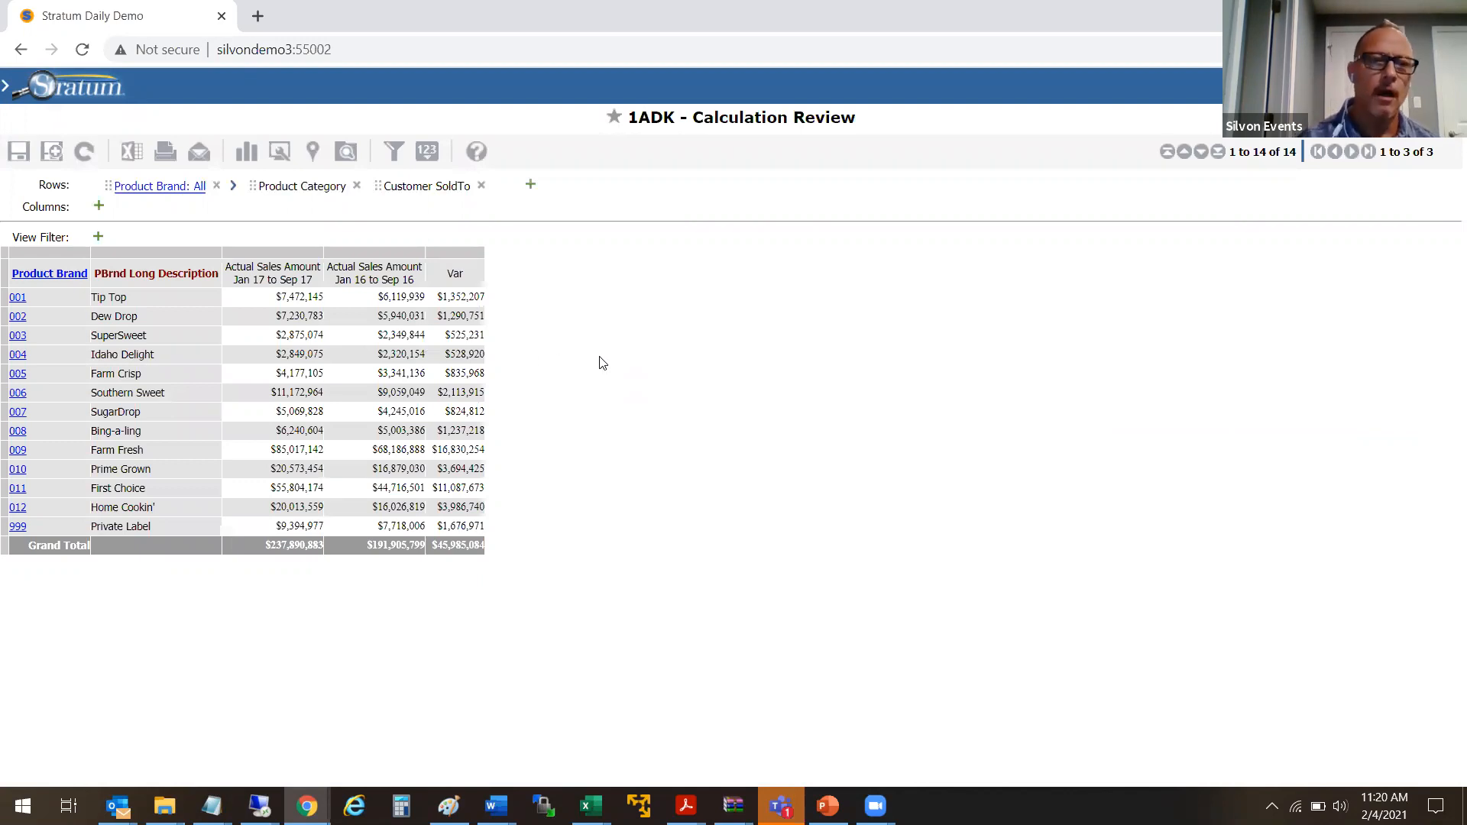
# Open the calculated Var column for editing and move its dialog clear of the sales table
pyautogui.click(289, 249)
pyautogui.click(359, 258)
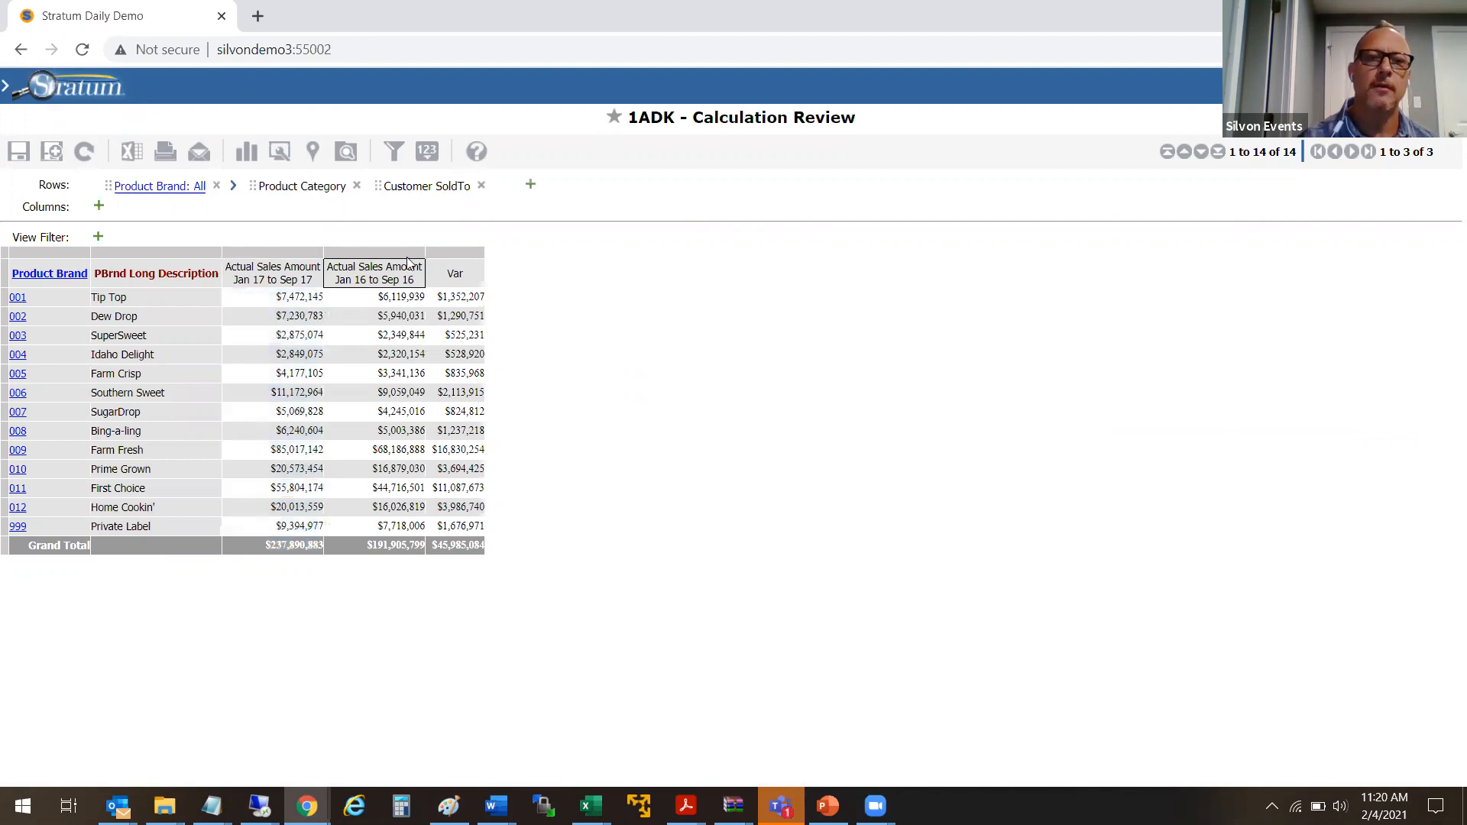
pyautogui.click(464, 255)
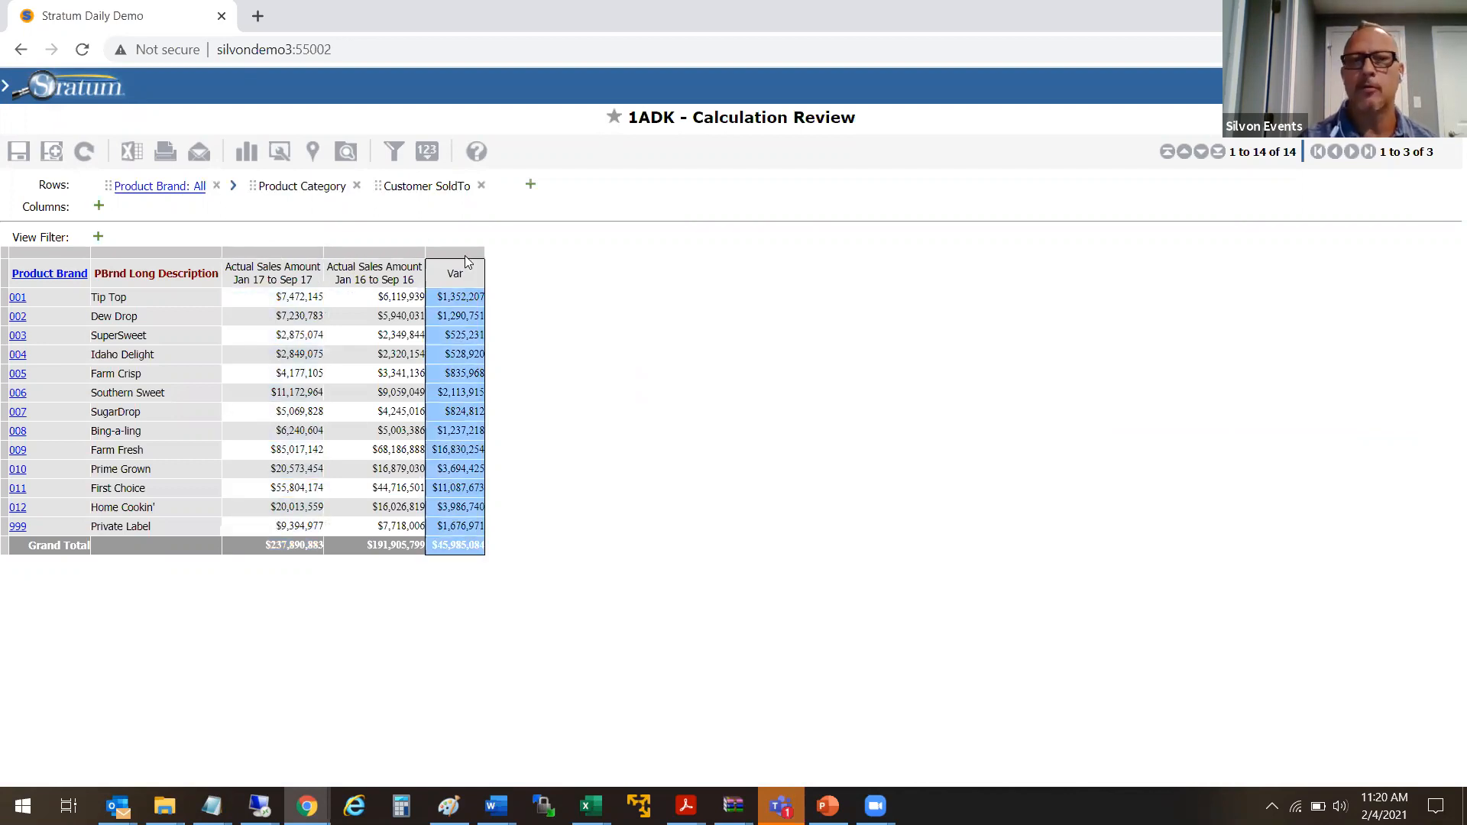
pyautogui.click(464, 274)
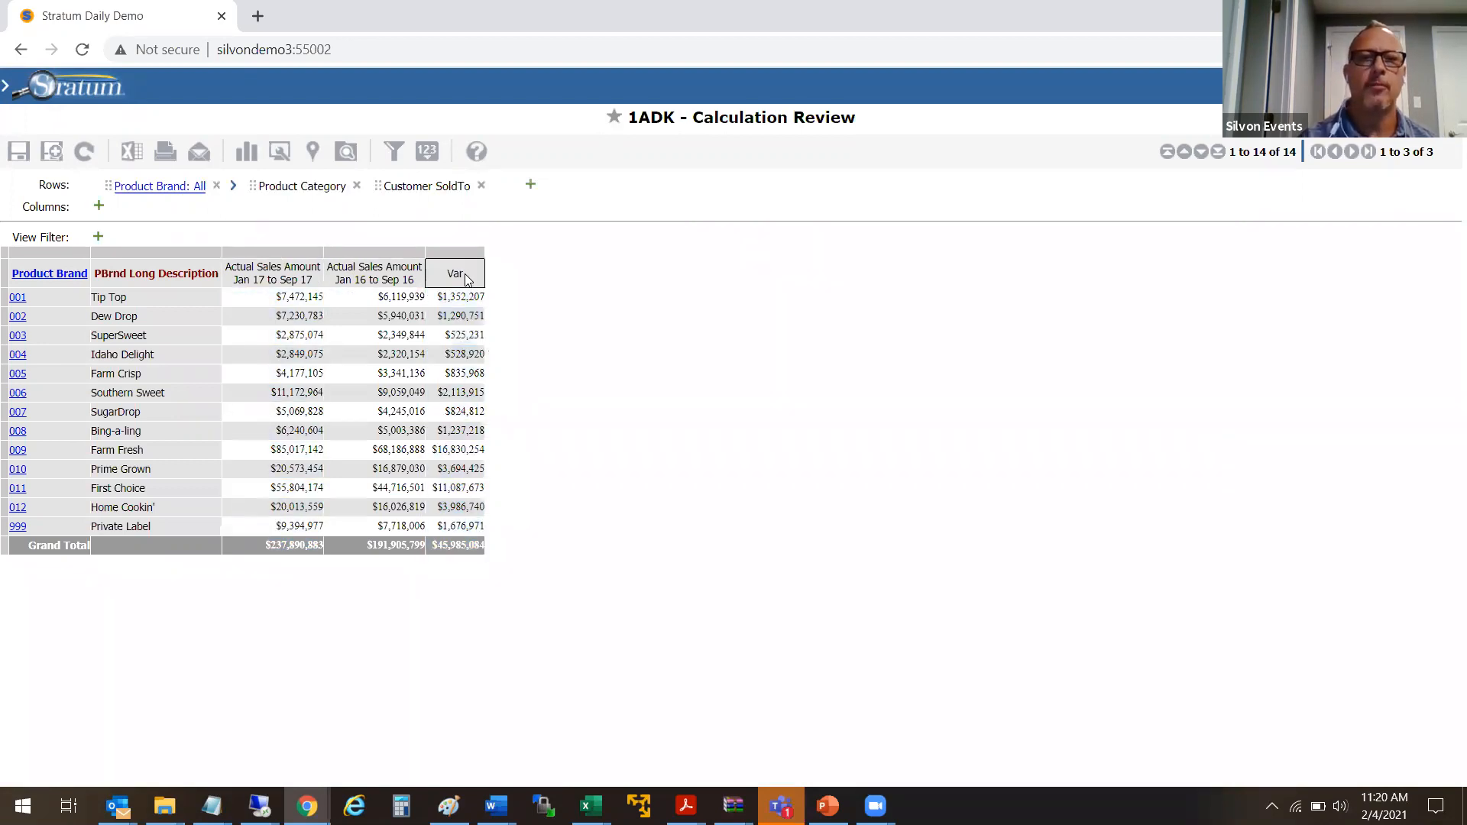
pyautogui.doubleClick(466, 277)
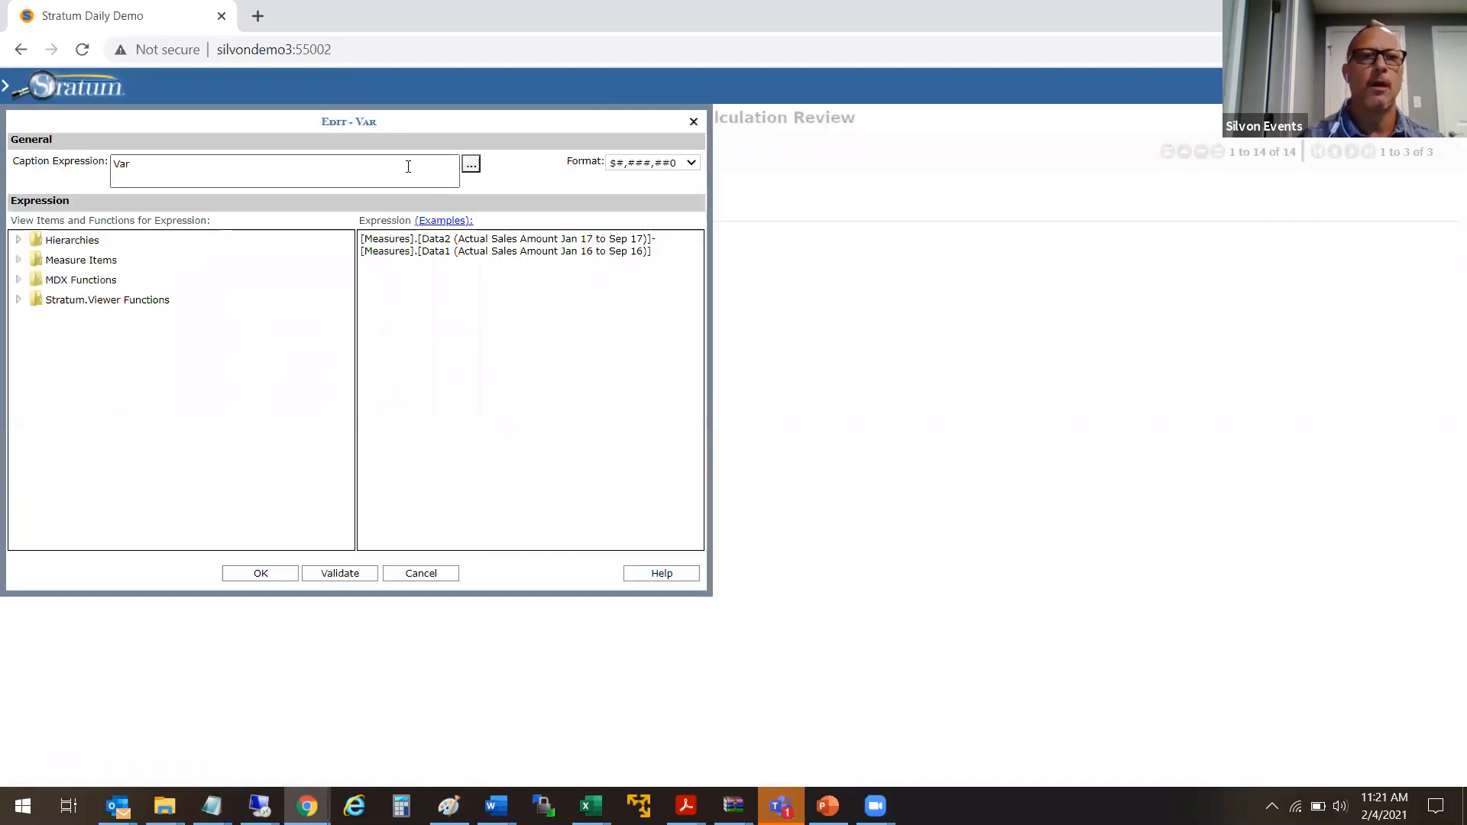
pyautogui.moveTo(371, 128); pyautogui.dragTo(866, 205)
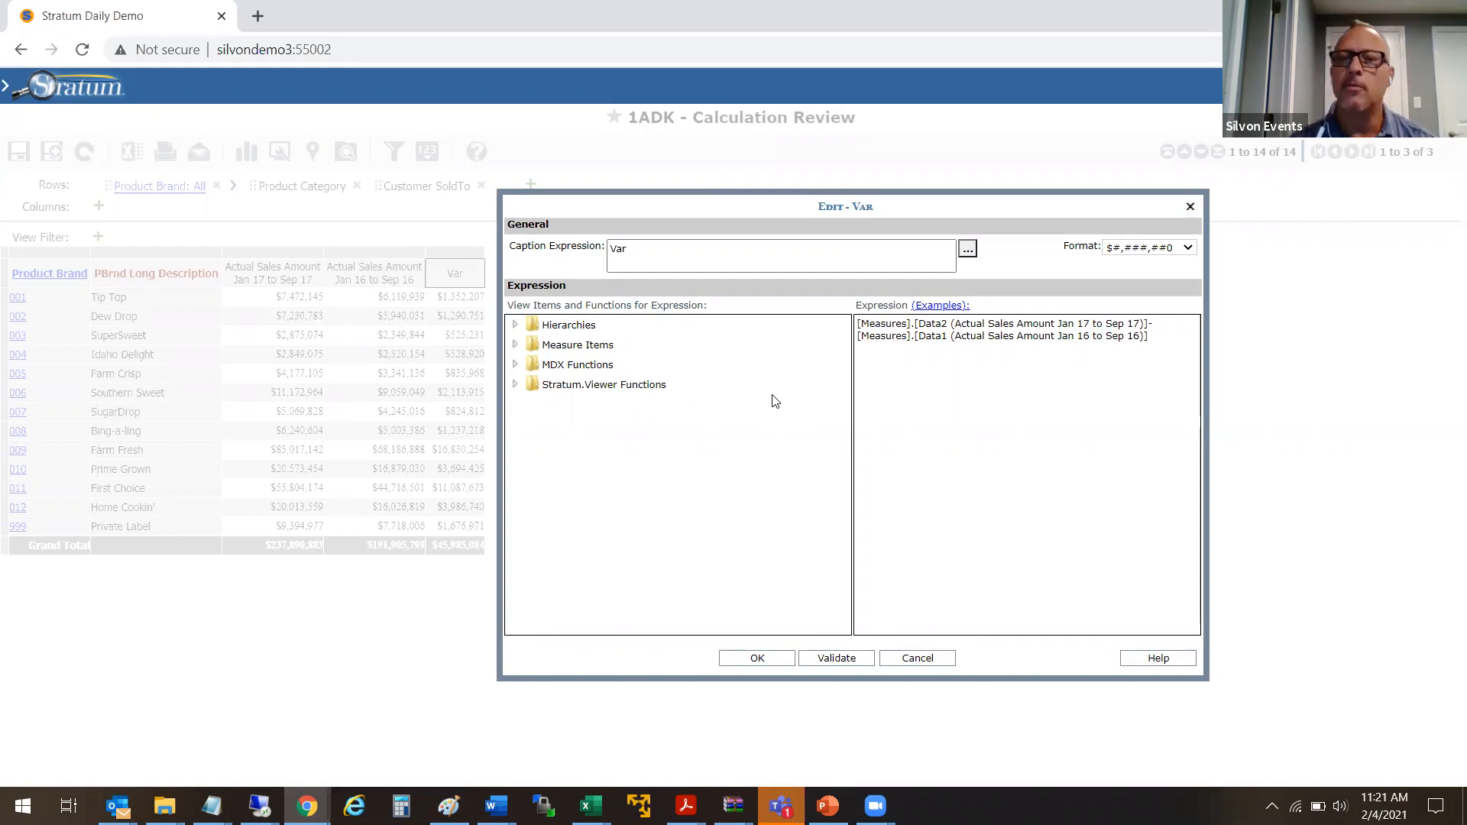
# Clear the Var expression and rebuild it as Data2 (Actual Sales Amount Jan 17 to Sep 17) minus Data1 (Actual Sales Amount Jan 16 to Sep 16)
pyautogui.click(516, 345)
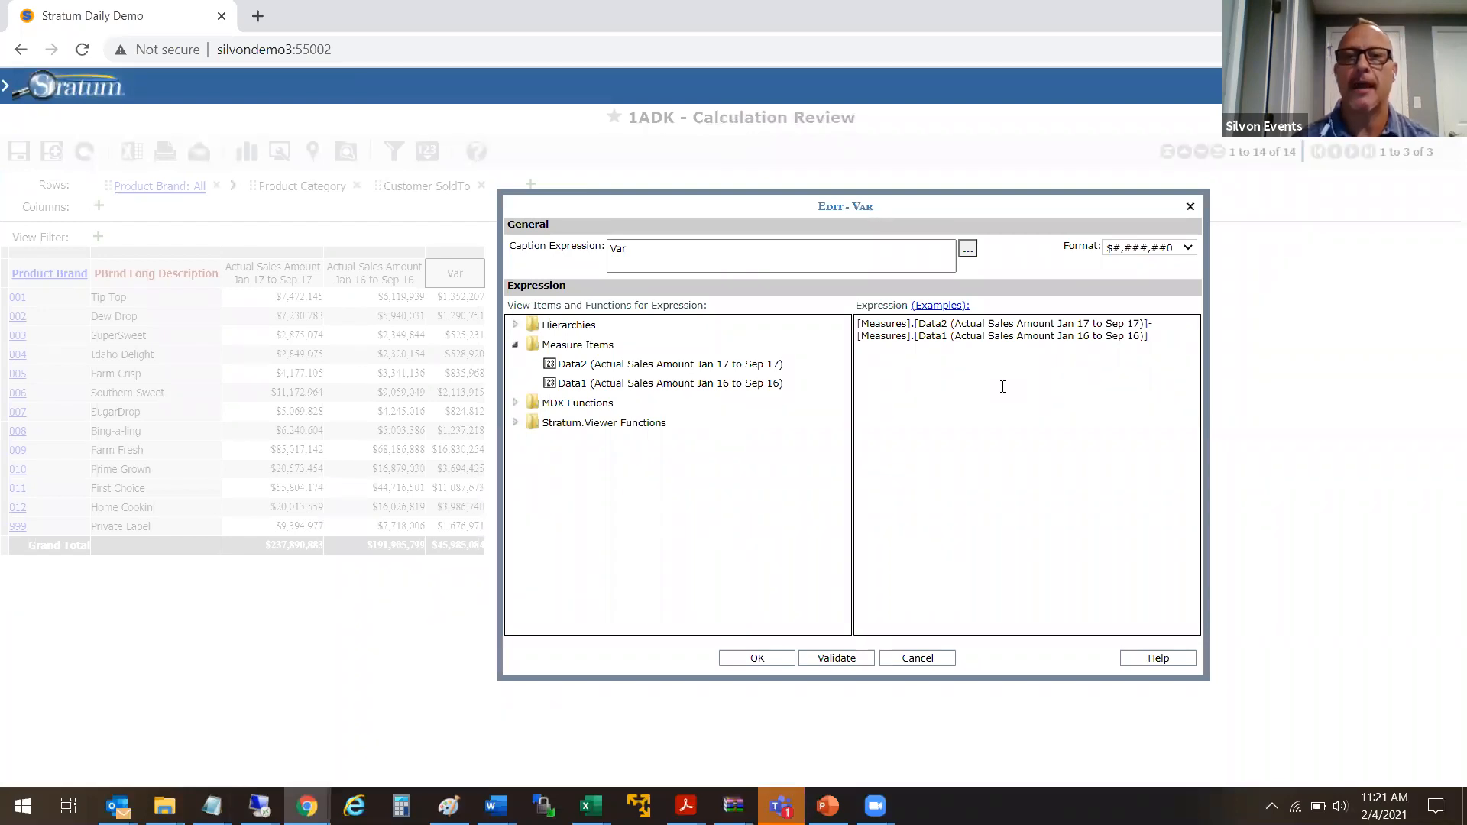
pyautogui.hotkey('ctrl', 'a')
pyautogui.press('Delete')
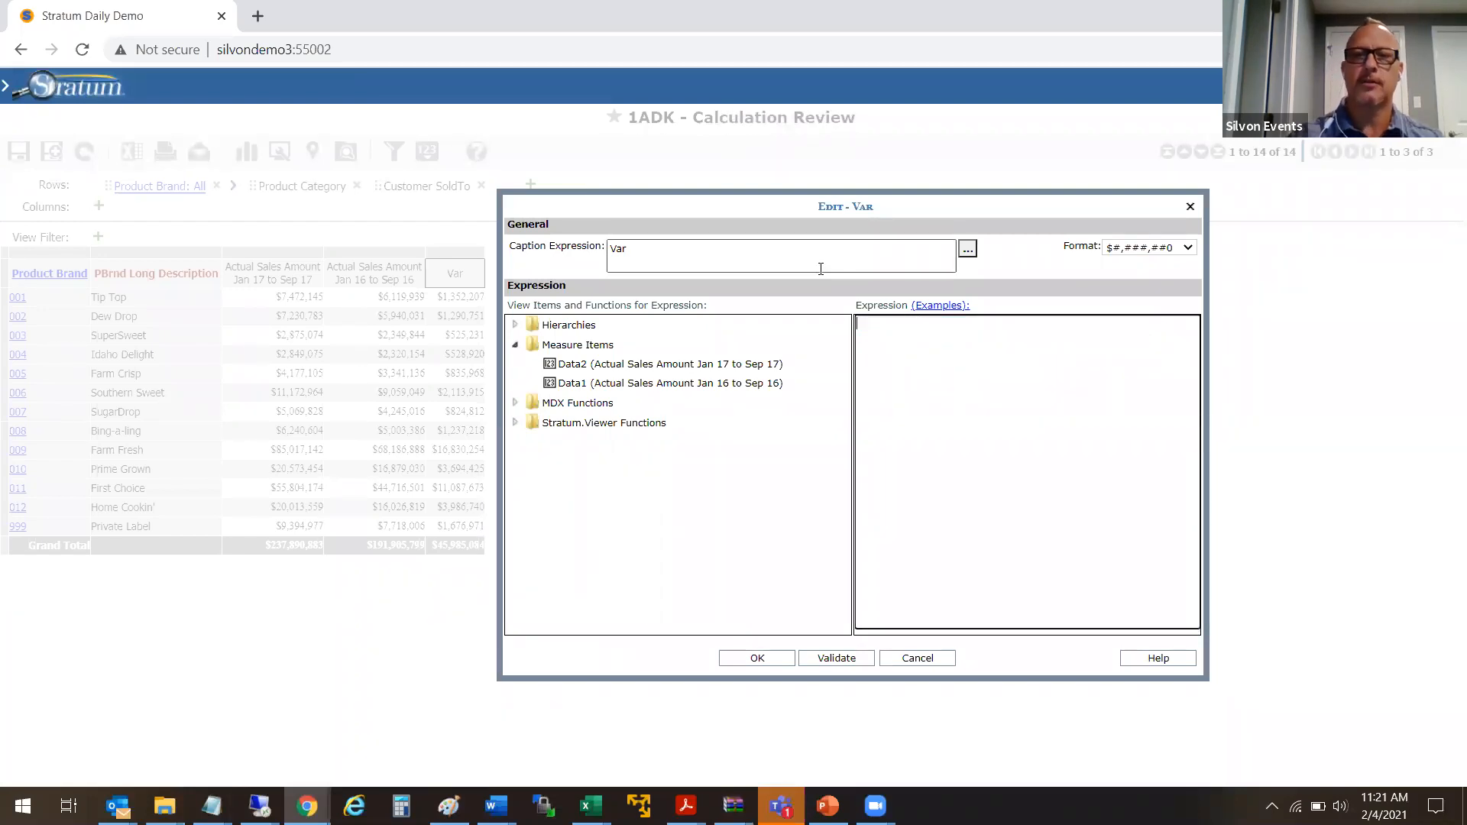
pyautogui.click(700, 366)
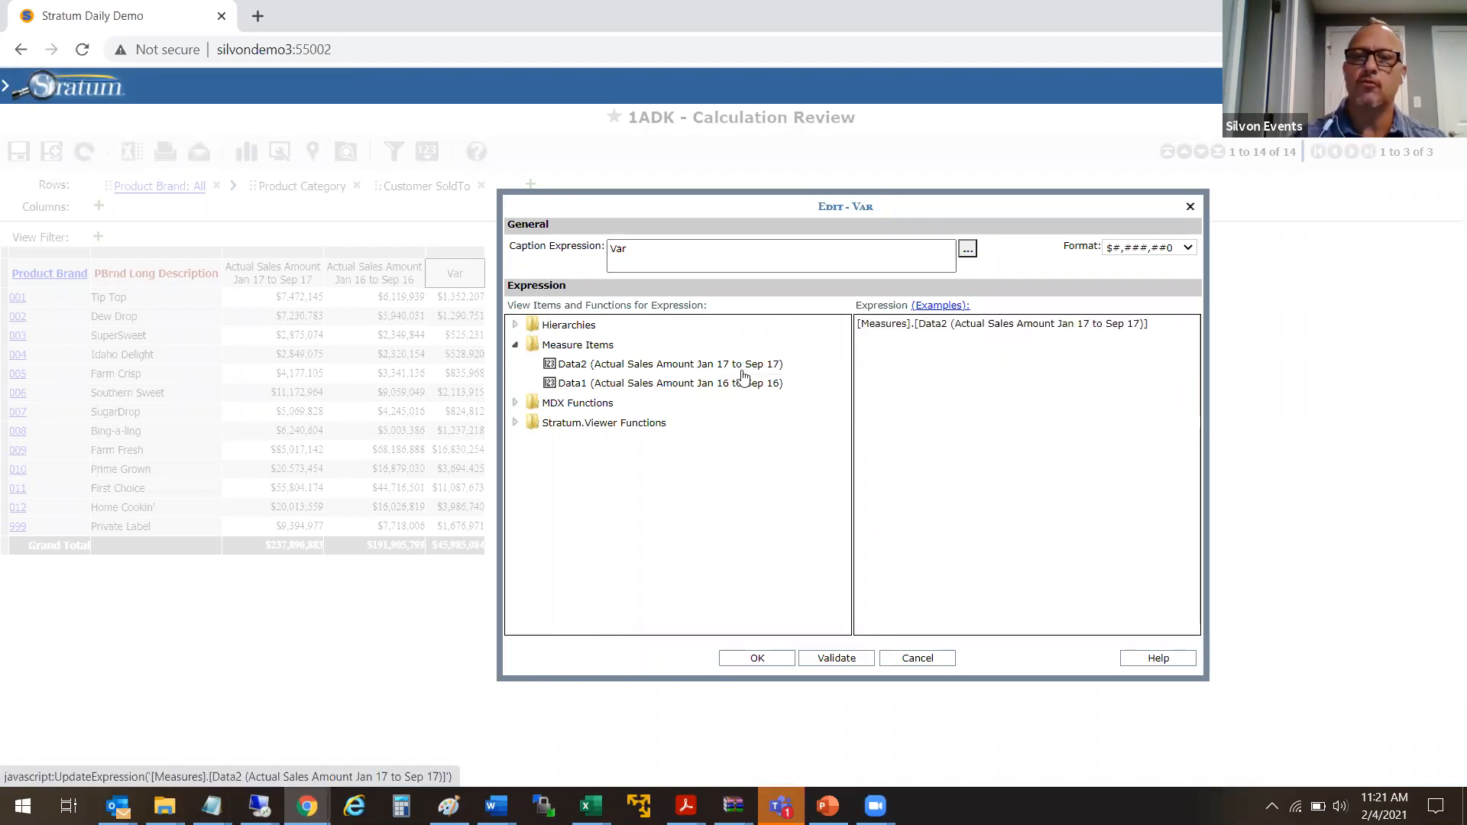
pyautogui.click(1169, 340)
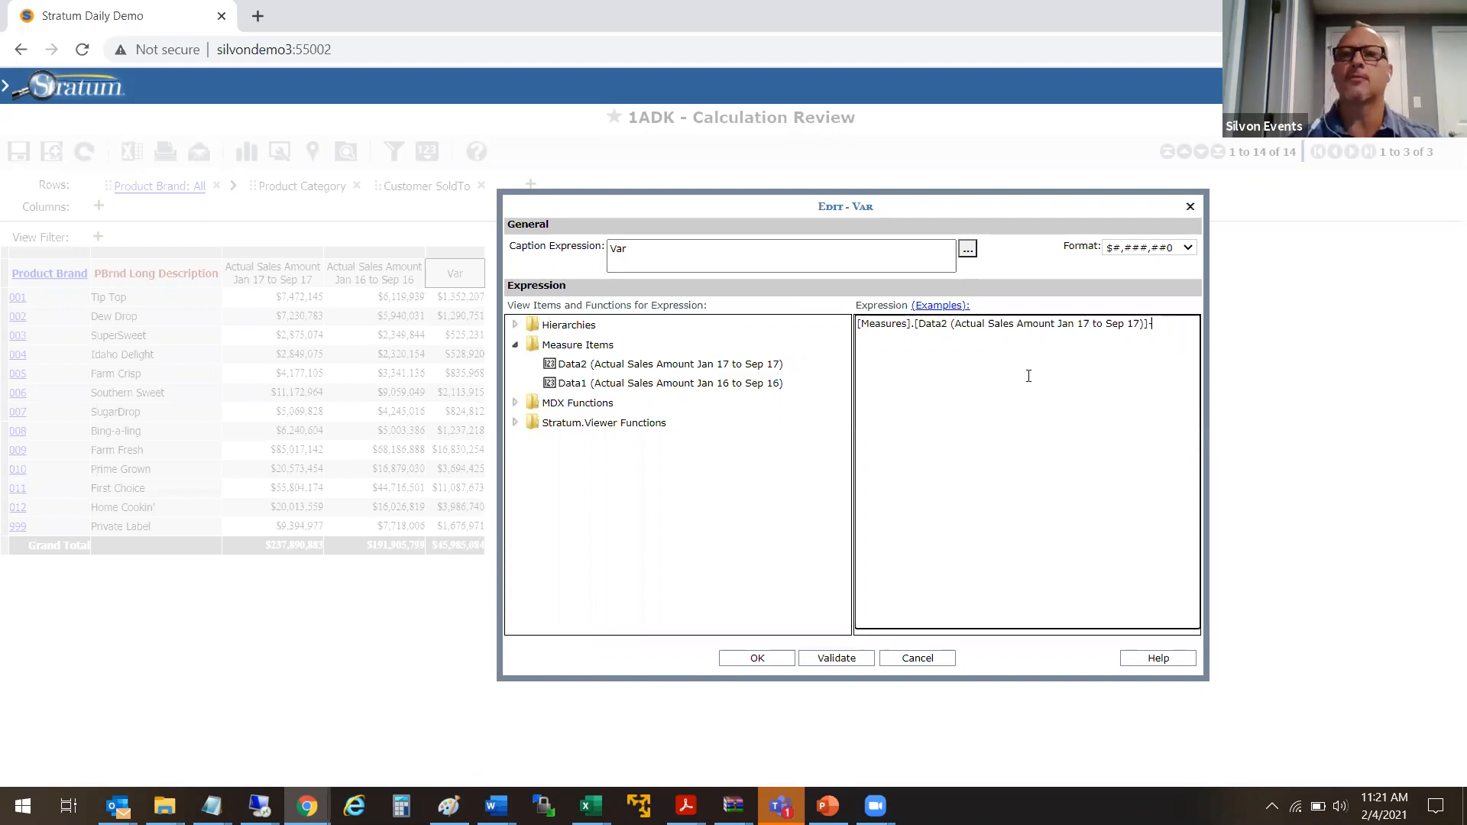
pyautogui.moveTo(795, 378); pyautogui.dragTo(990, 372)
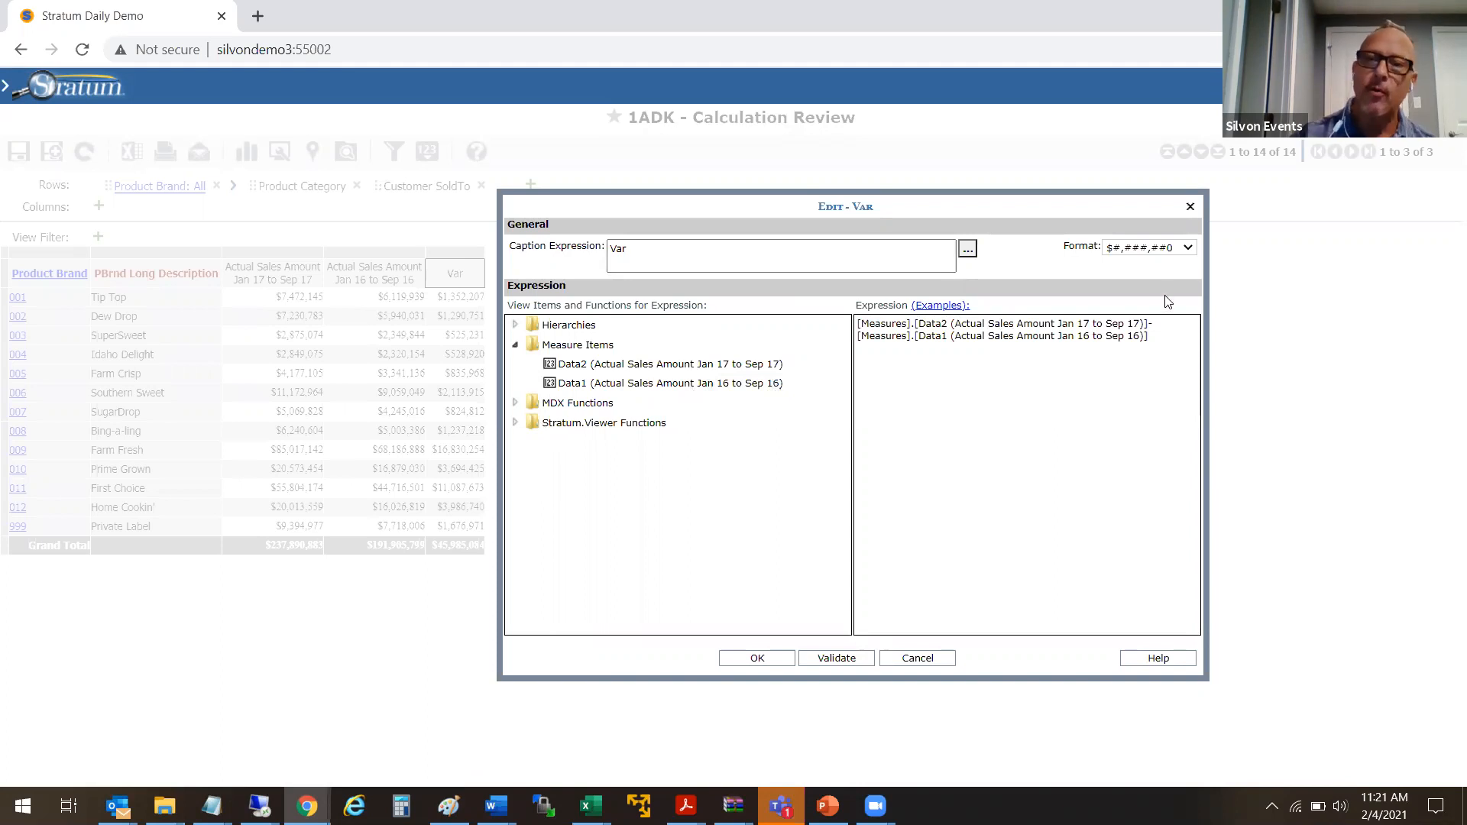
# Set the number format of the Var calculation to $###,###,###,##0.00
pyautogui.click(1189, 247)
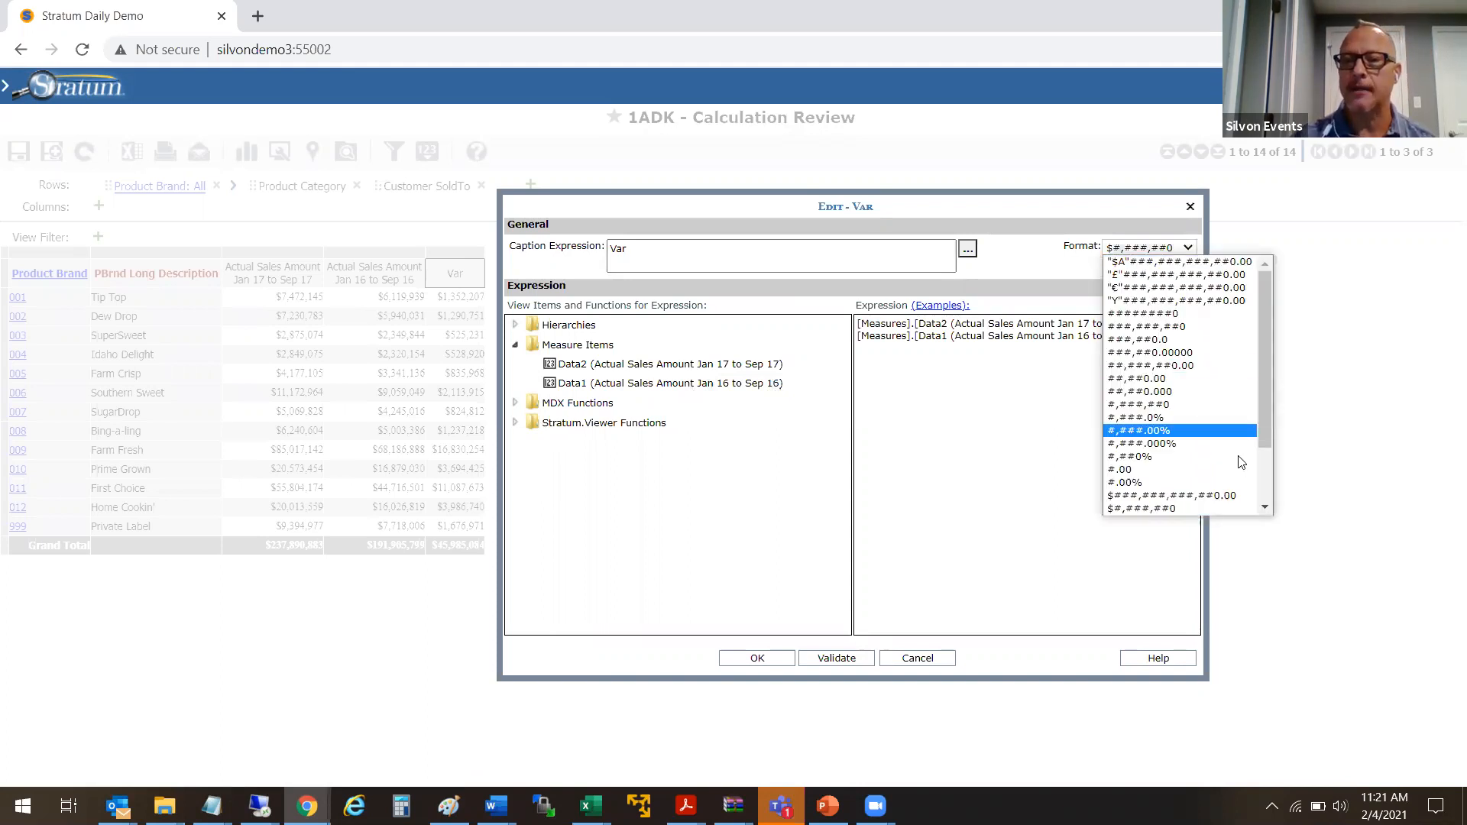
pyautogui.click(1195, 496)
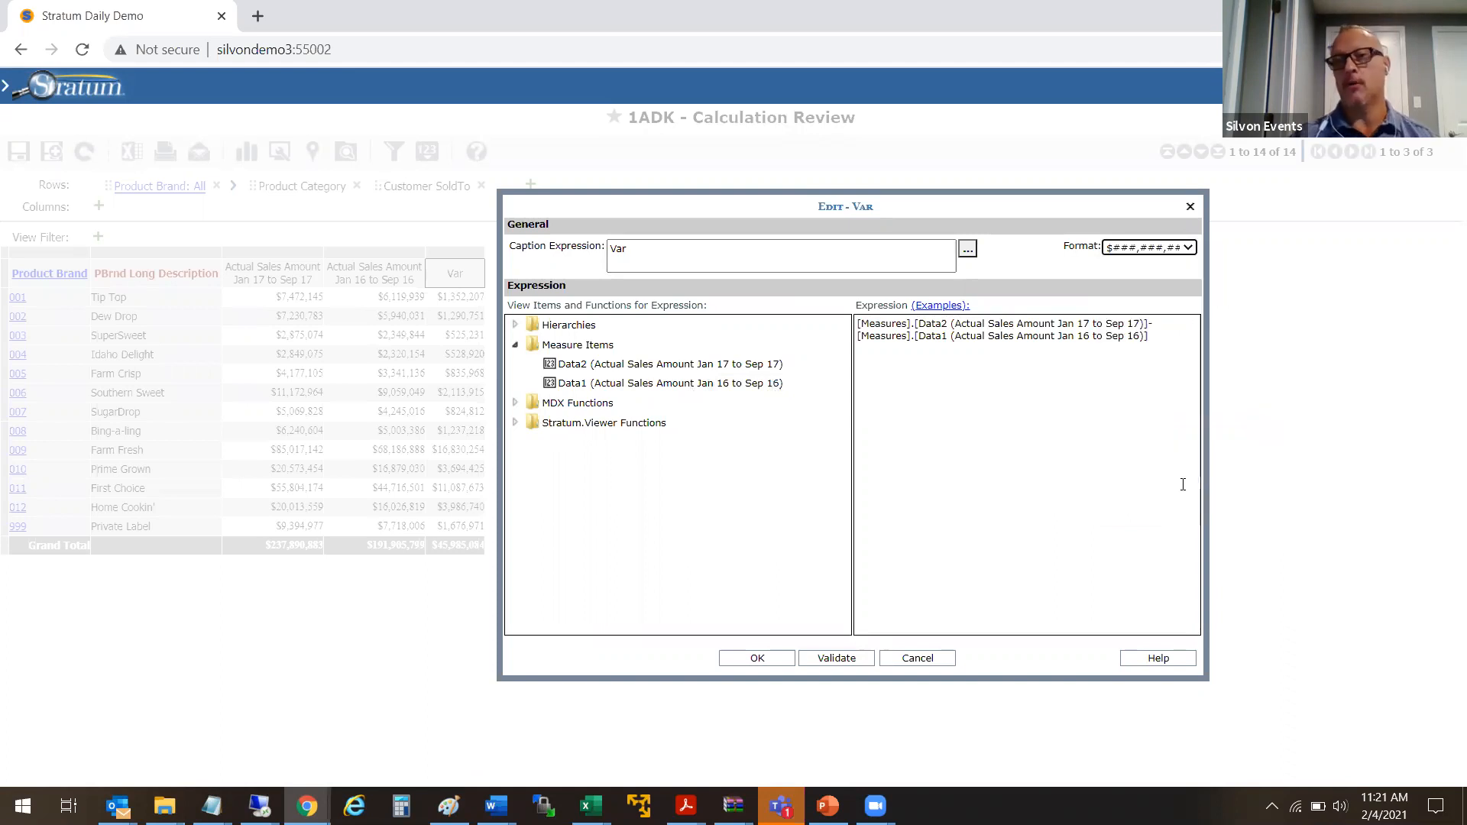
pyautogui.click(1188, 248)
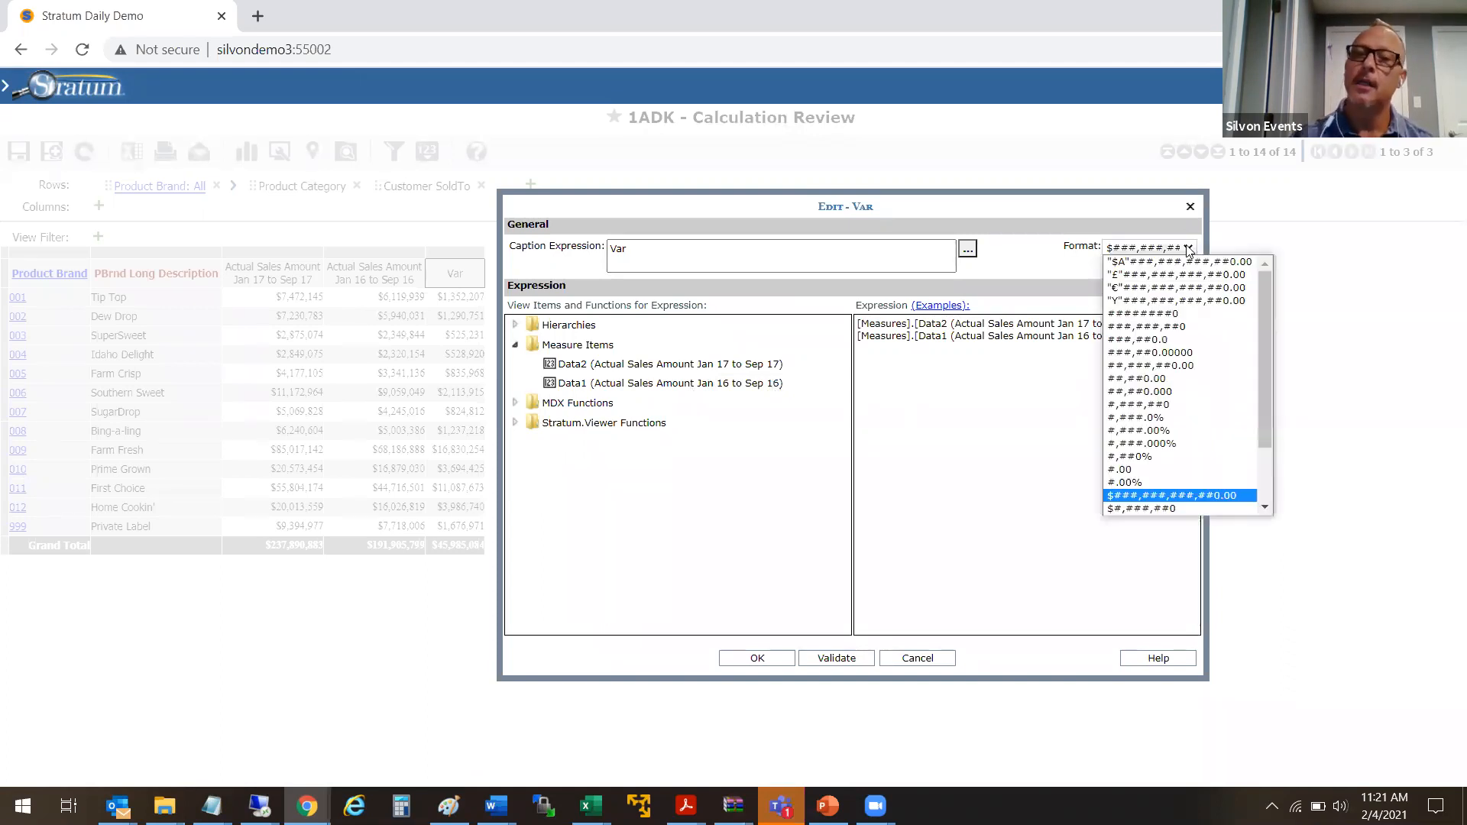
pyautogui.click(1061, 262)
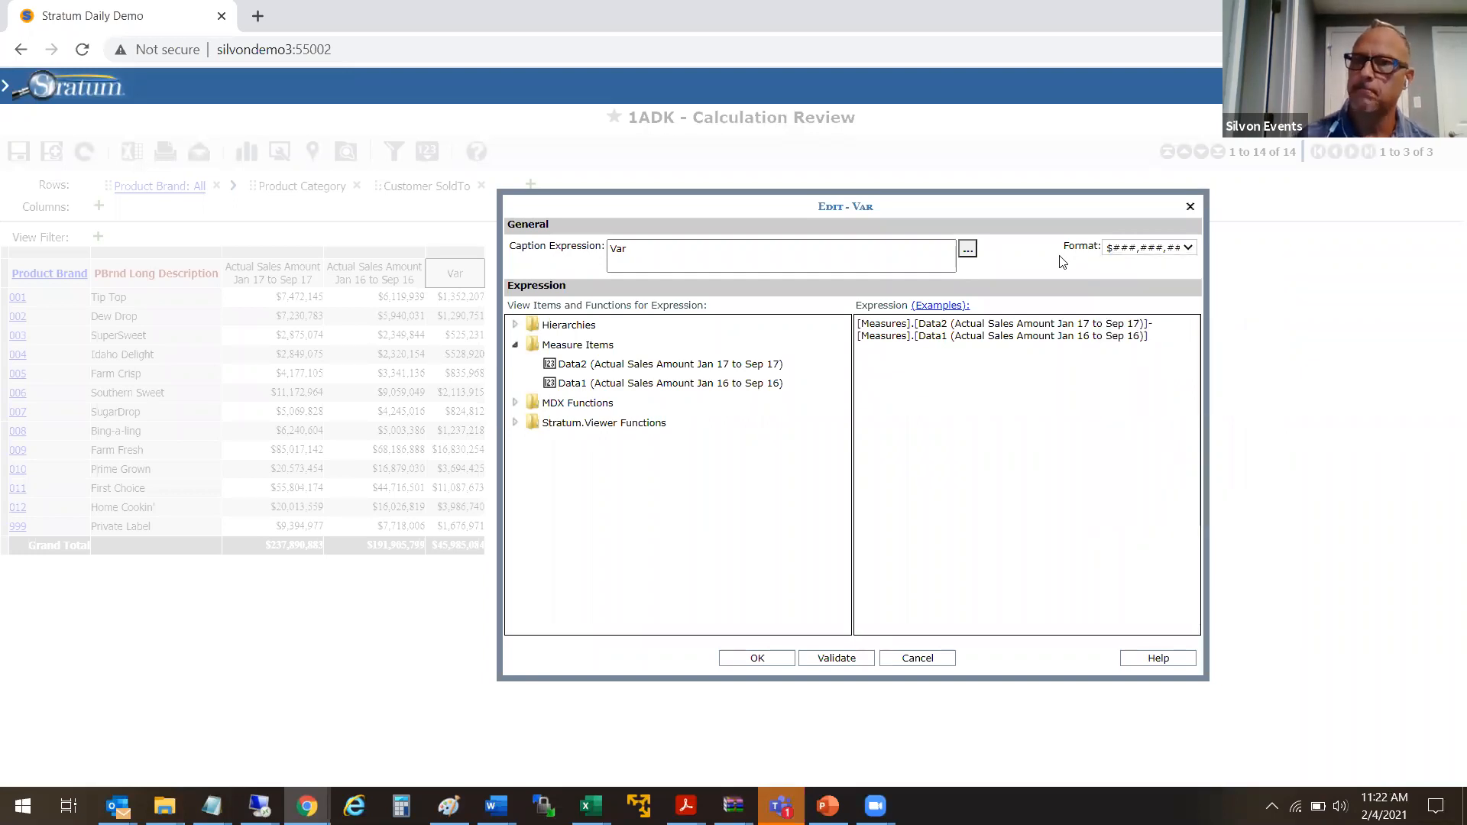
# Change the calculation's caption to "VAR $" and apply the edits to the view
pyautogui.moveTo(756, 255); pyautogui.dragTo(540, 260)
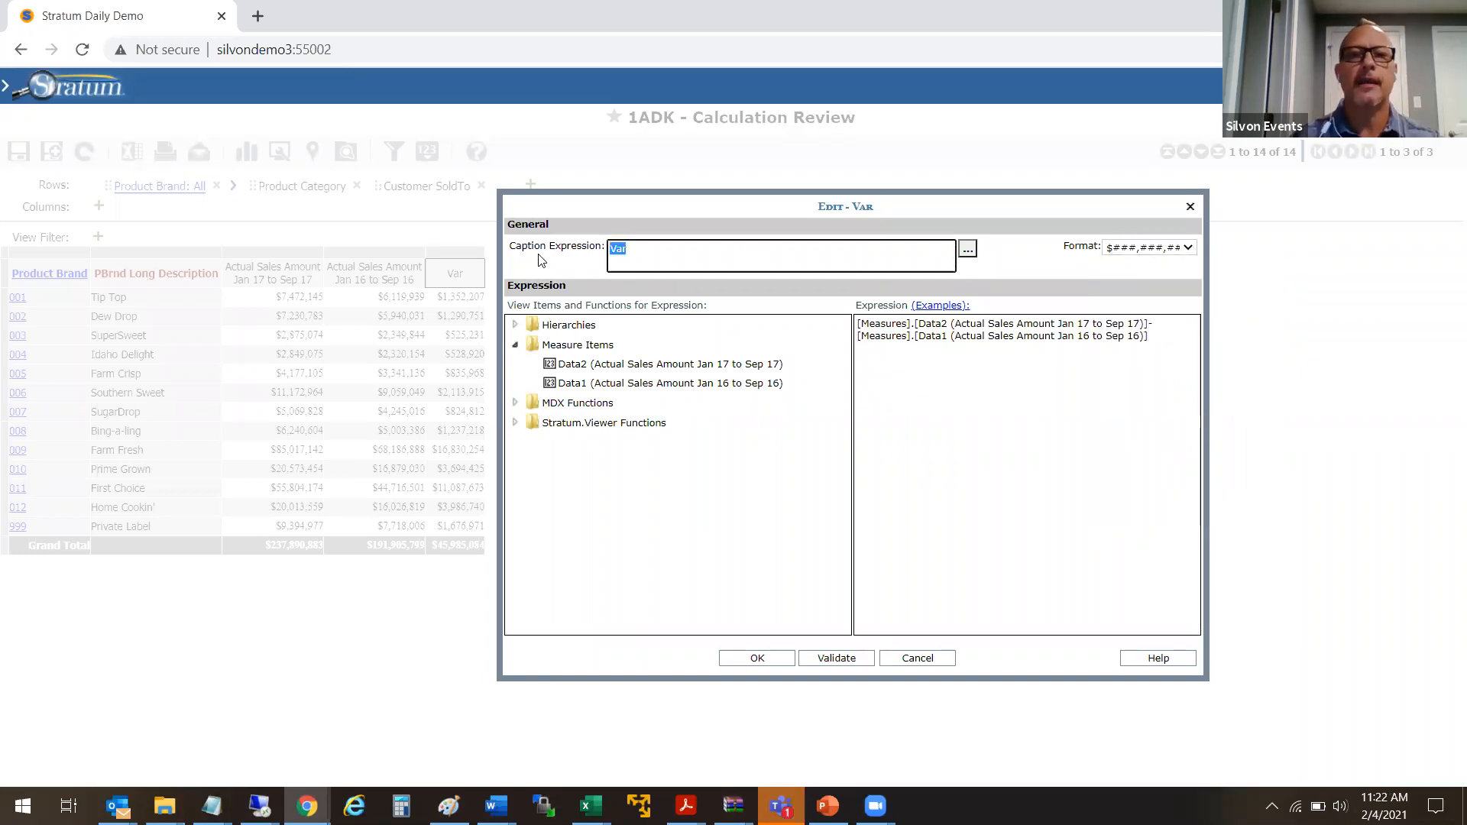
pyautogui.write('f')
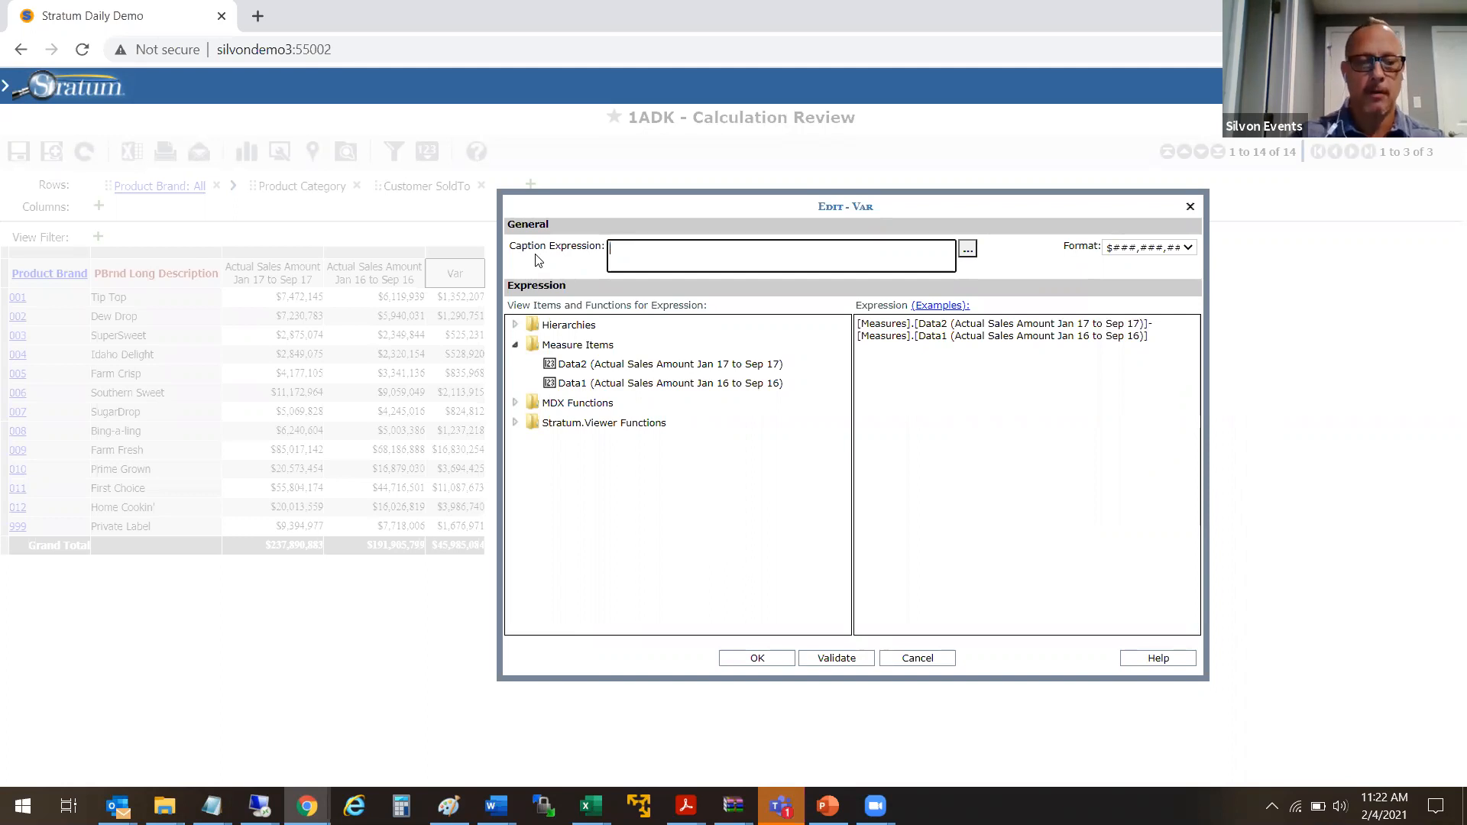
pyautogui.write('AR ')
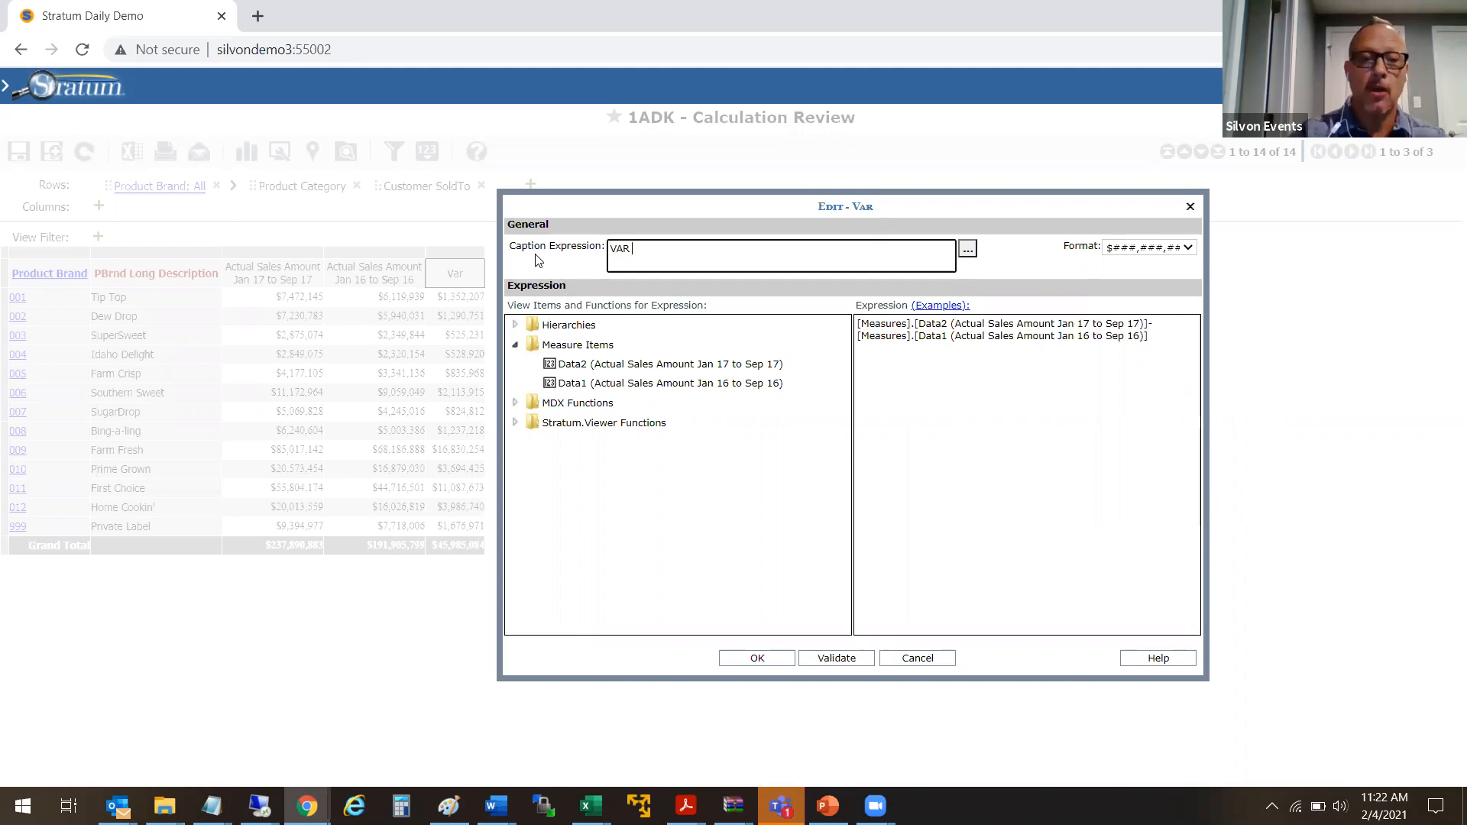
pyautogui.write('$')
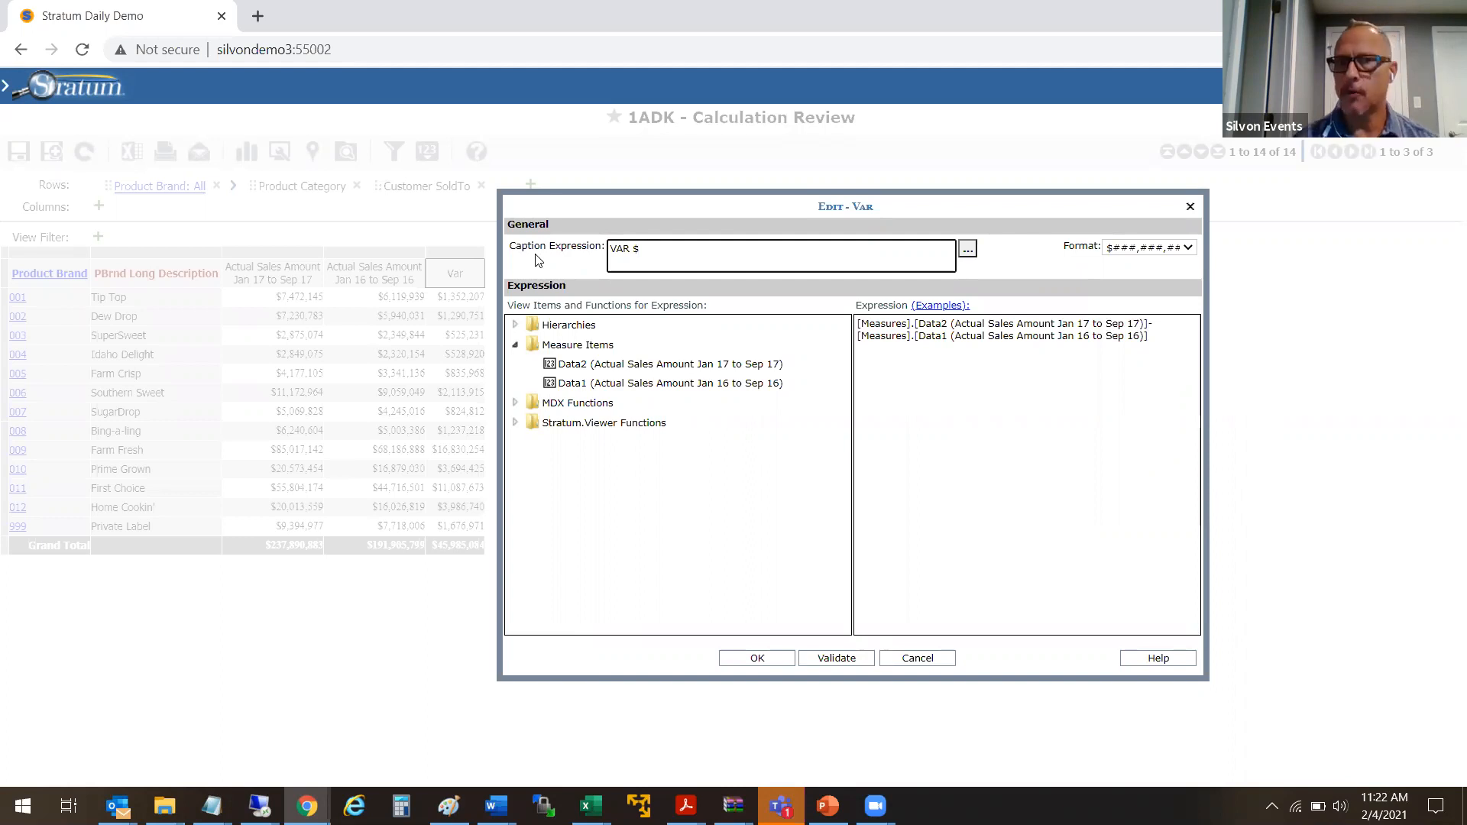
pyautogui.click(754, 658)
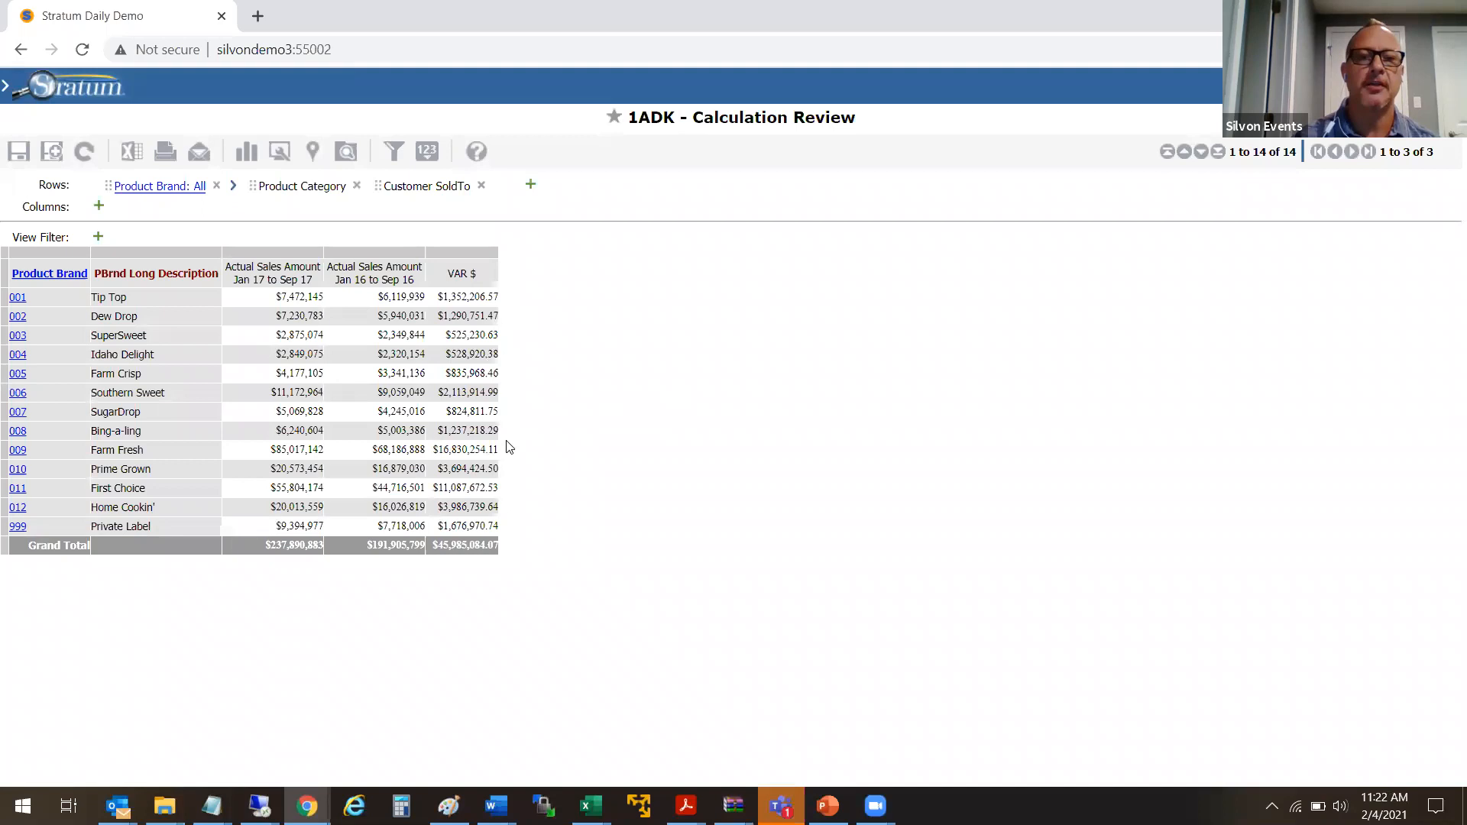
# Add a calculated measure item using Divide With Zero Check to divide Data3 (VAR $) by Data1 (Actual Sales Amount Jan 16 to Sep 16)
pyautogui.rightClick(463, 273)
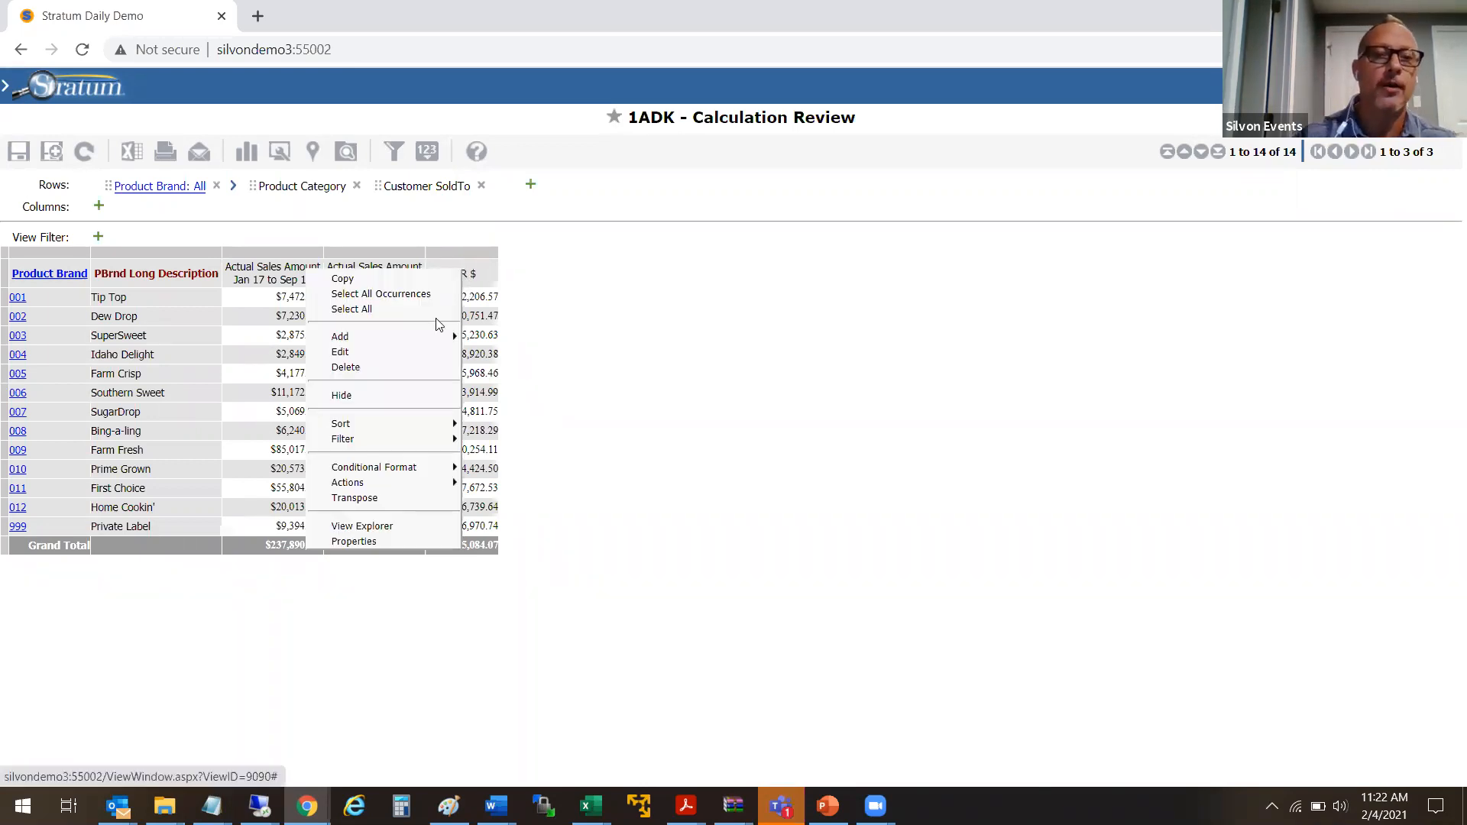
pyautogui.moveTo(433, 338)
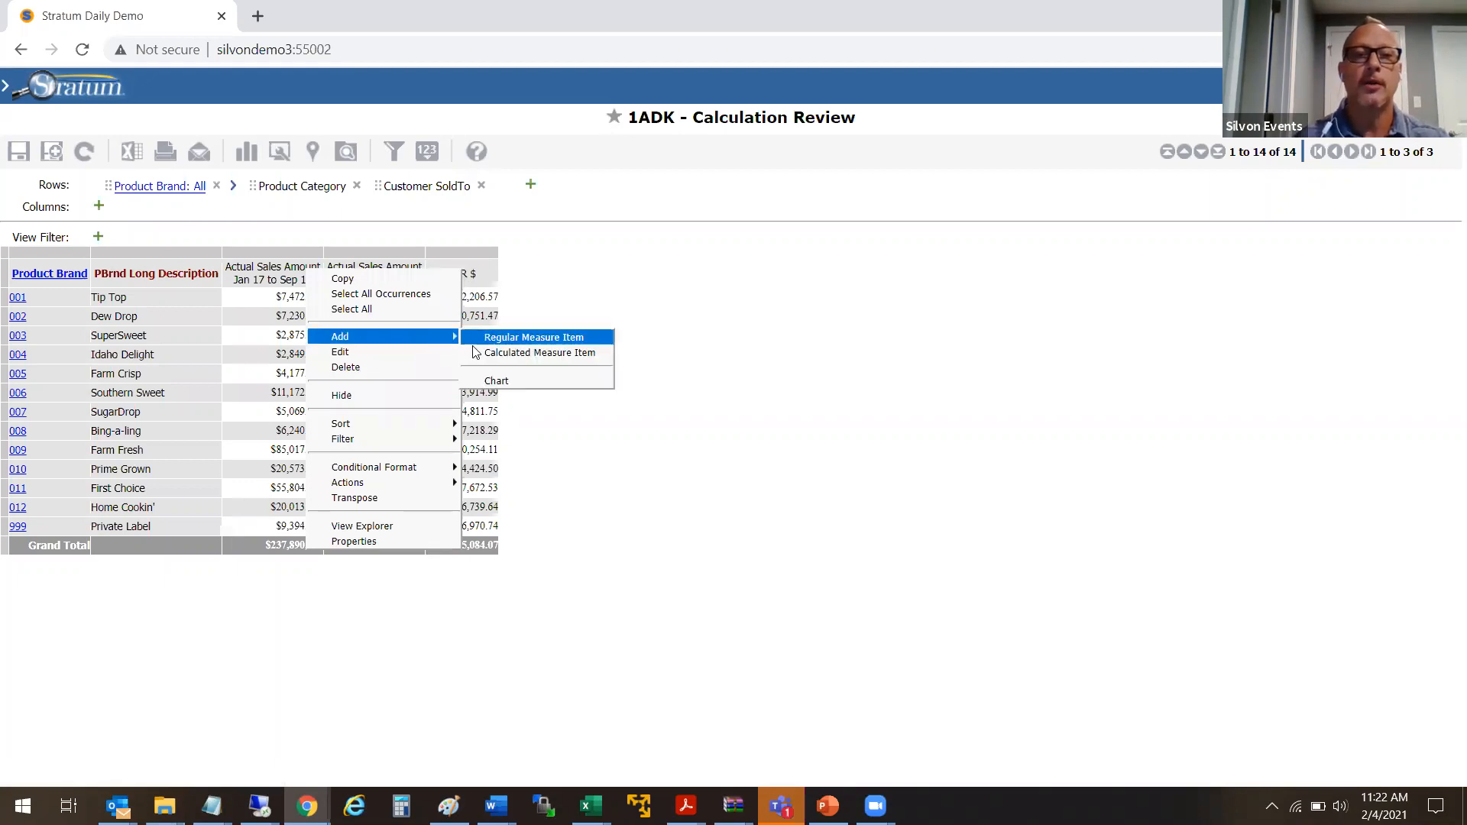
pyautogui.click(475, 353)
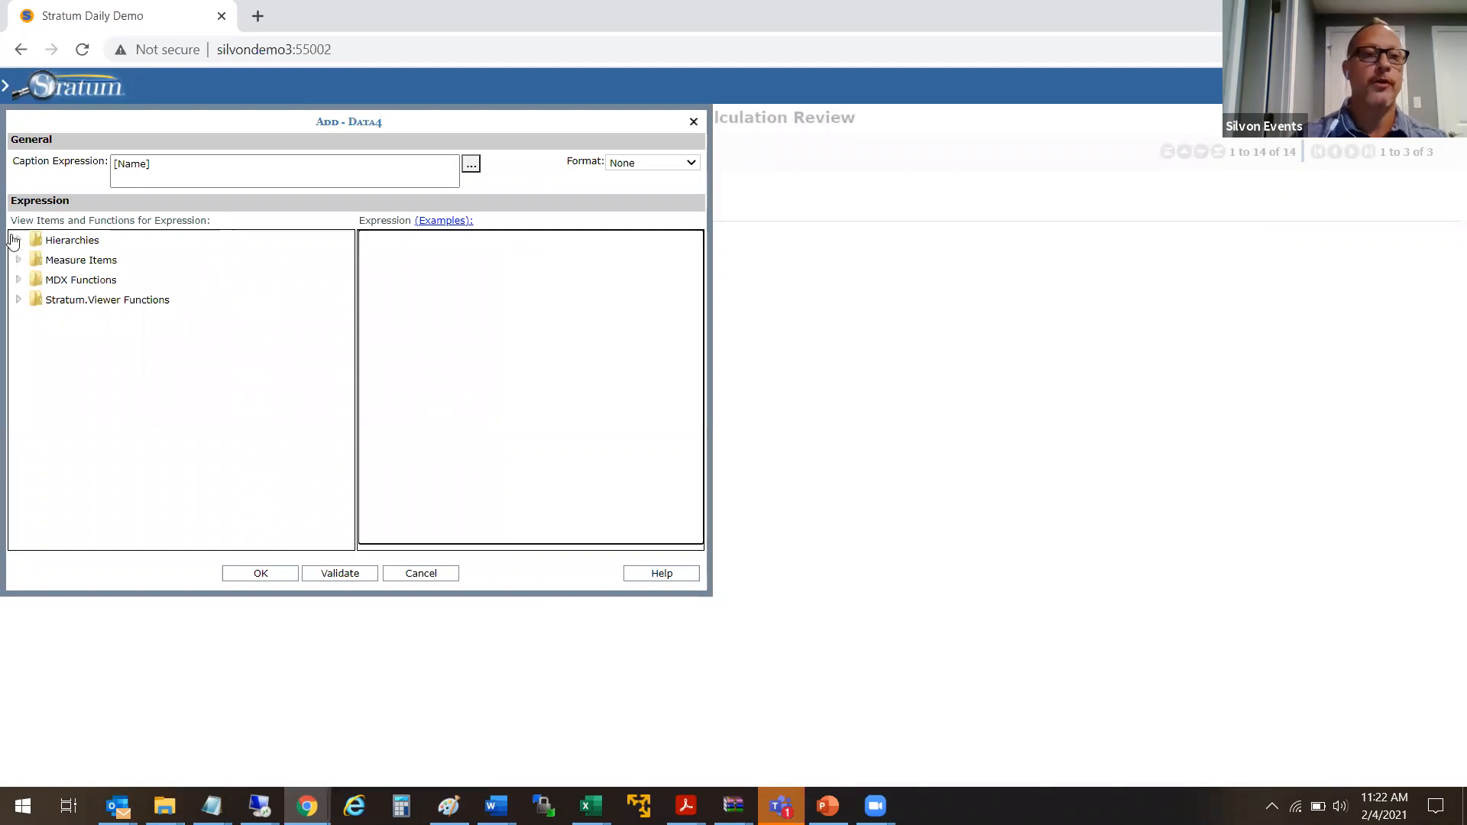
pyautogui.click(19, 260)
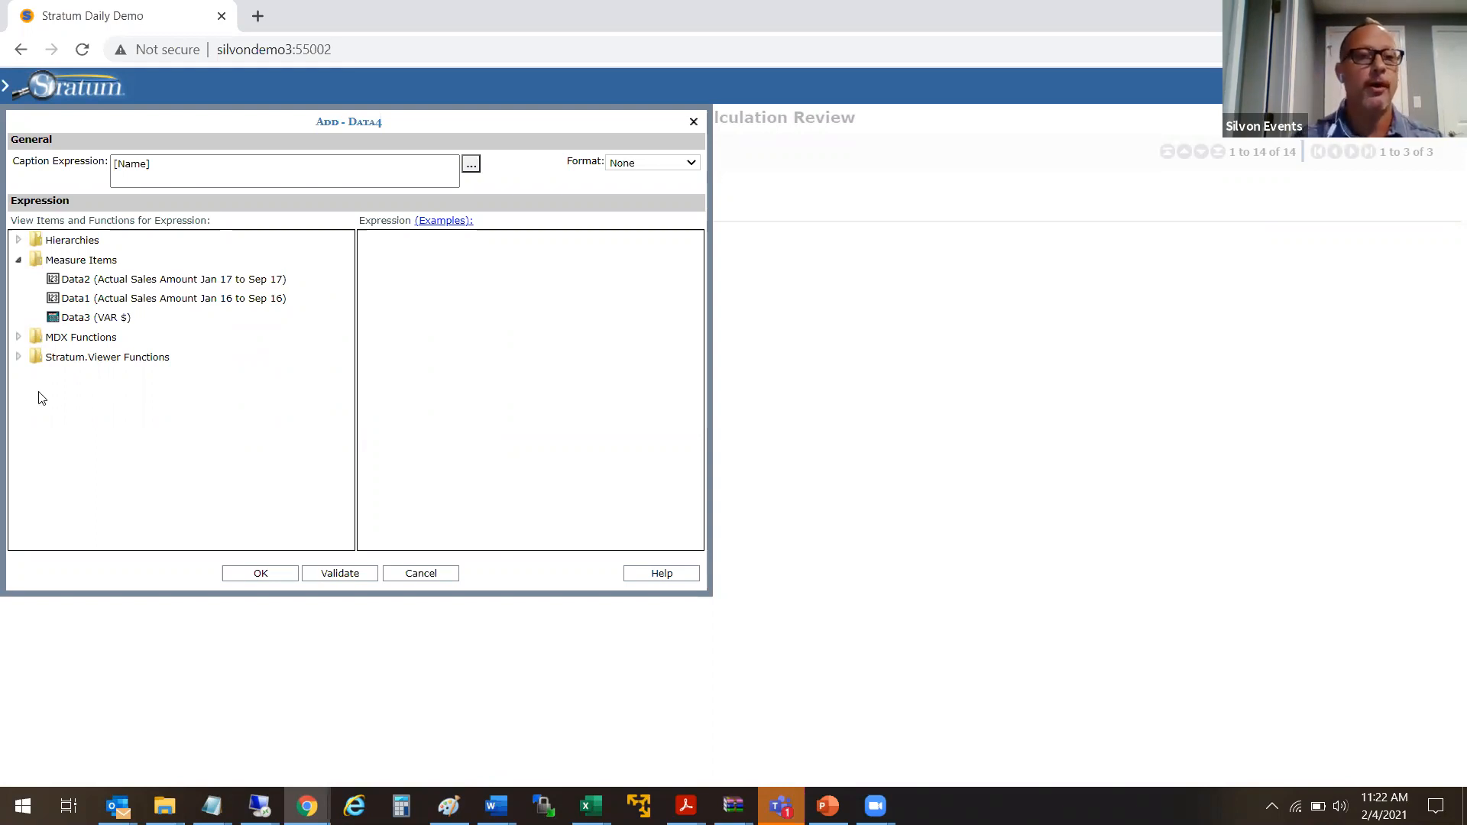
pyautogui.click(19, 357)
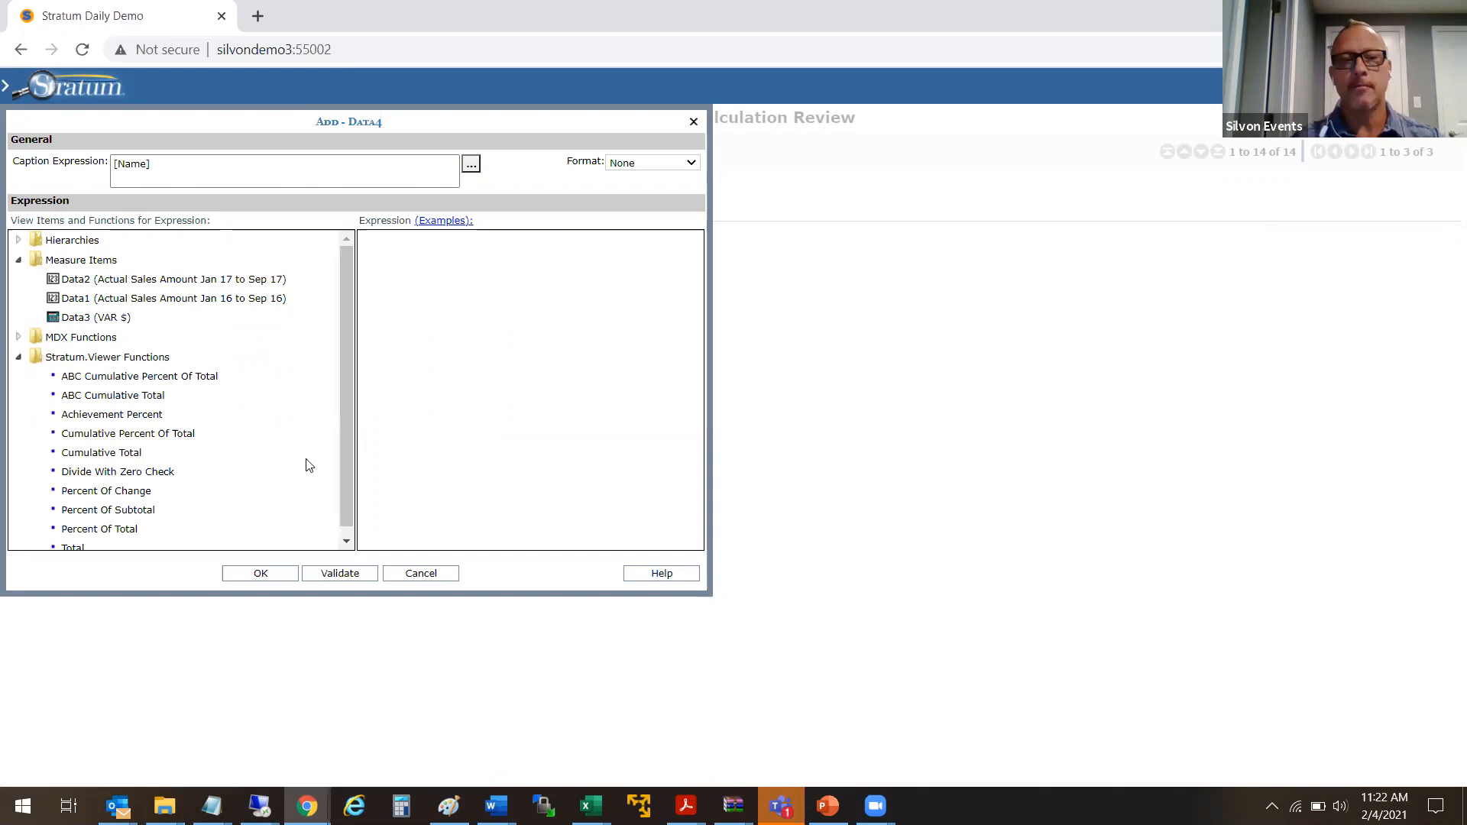
pyautogui.click(346, 541)
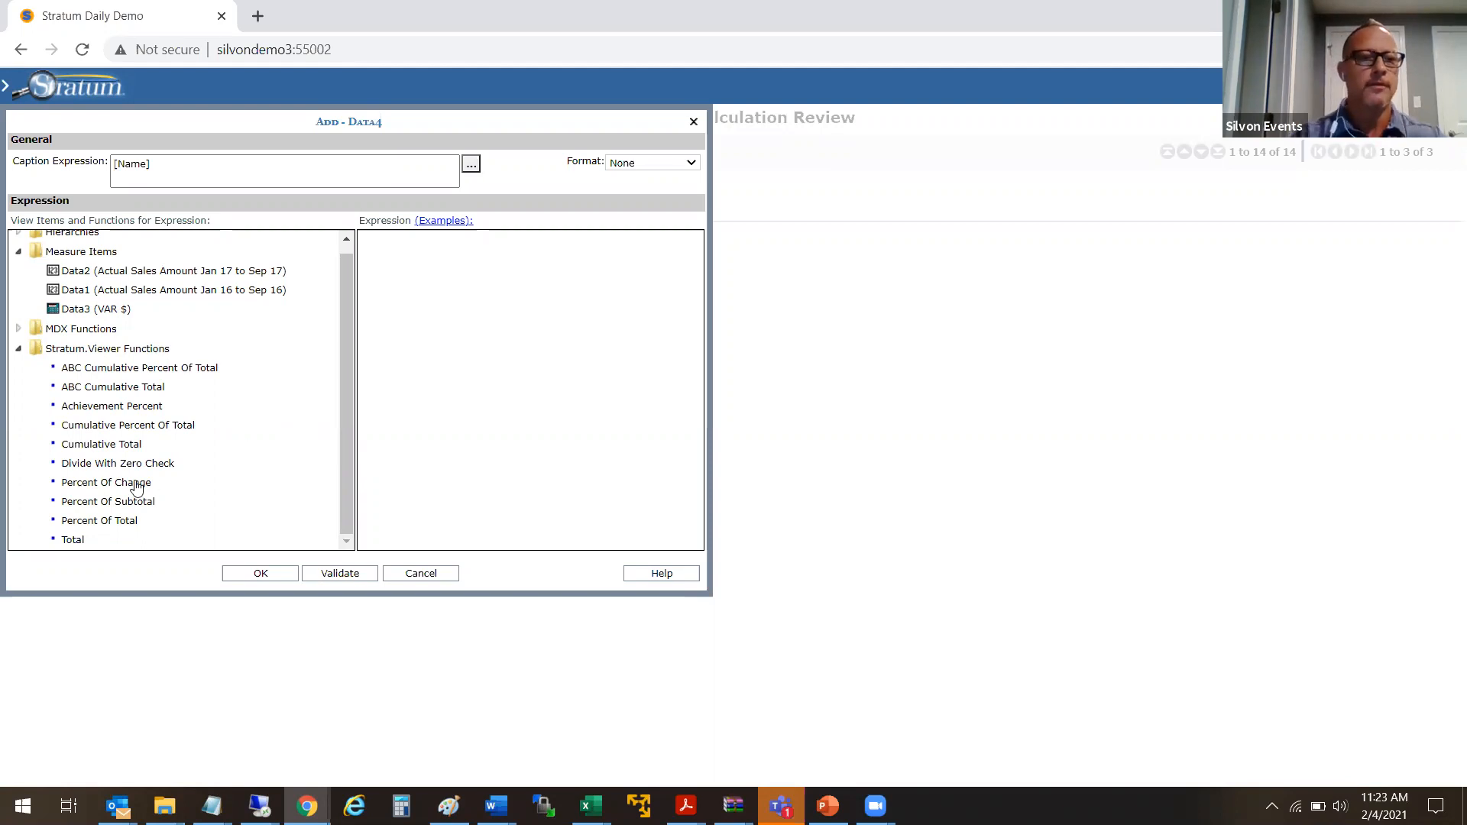
pyautogui.click(77, 467)
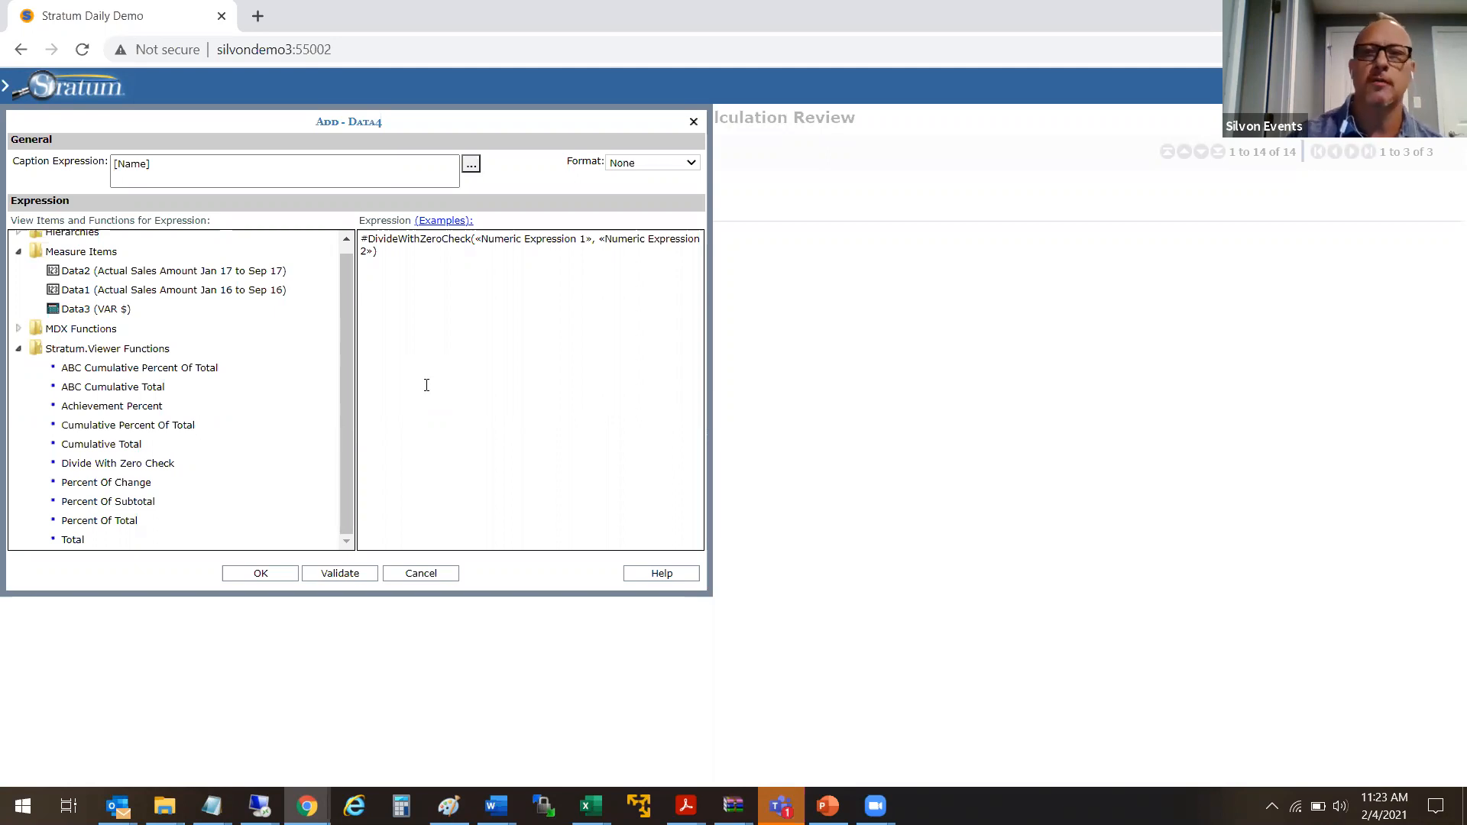
pyautogui.click(120, 313)
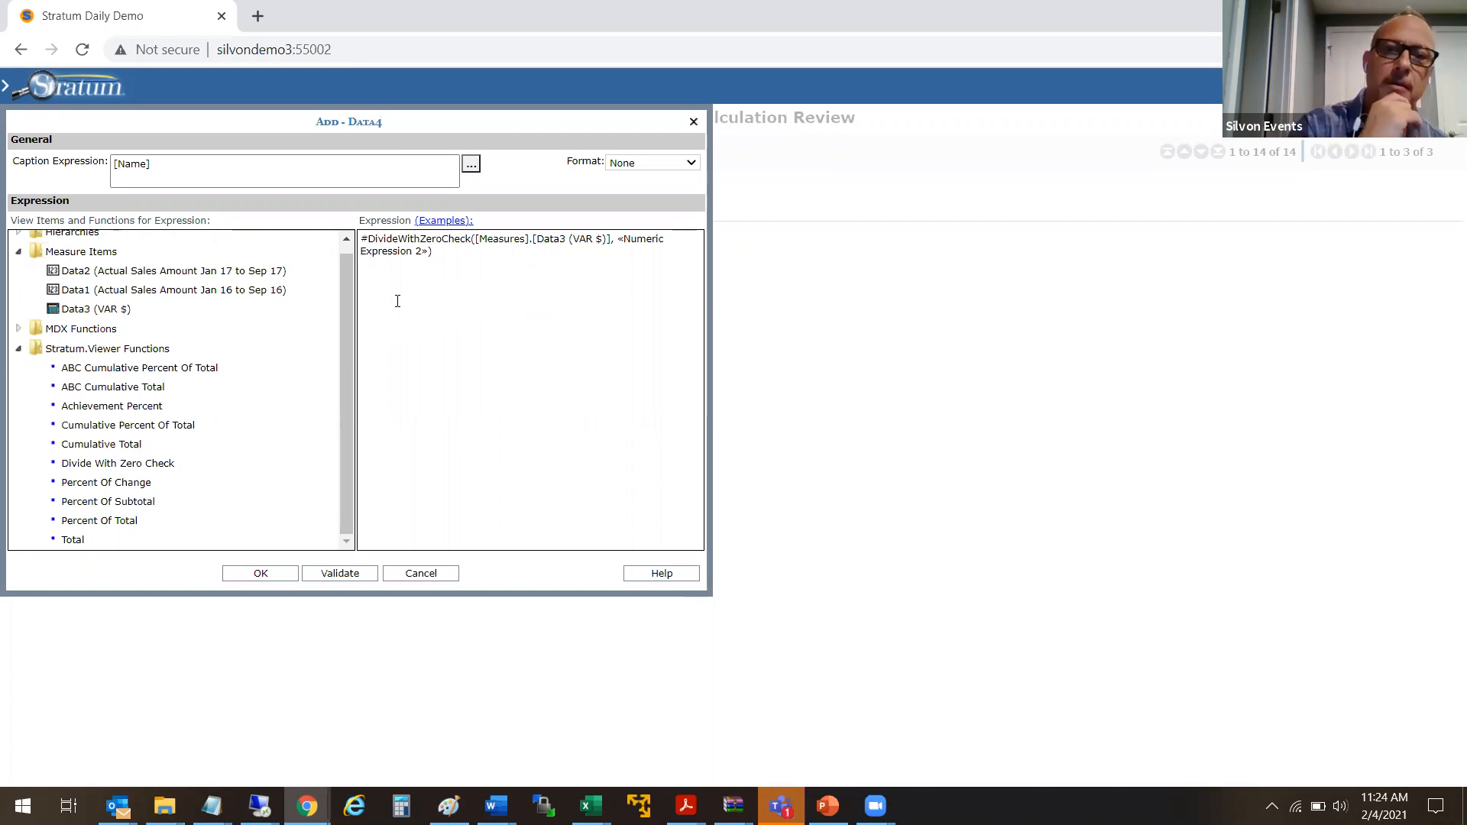
pyautogui.click(257, 295)
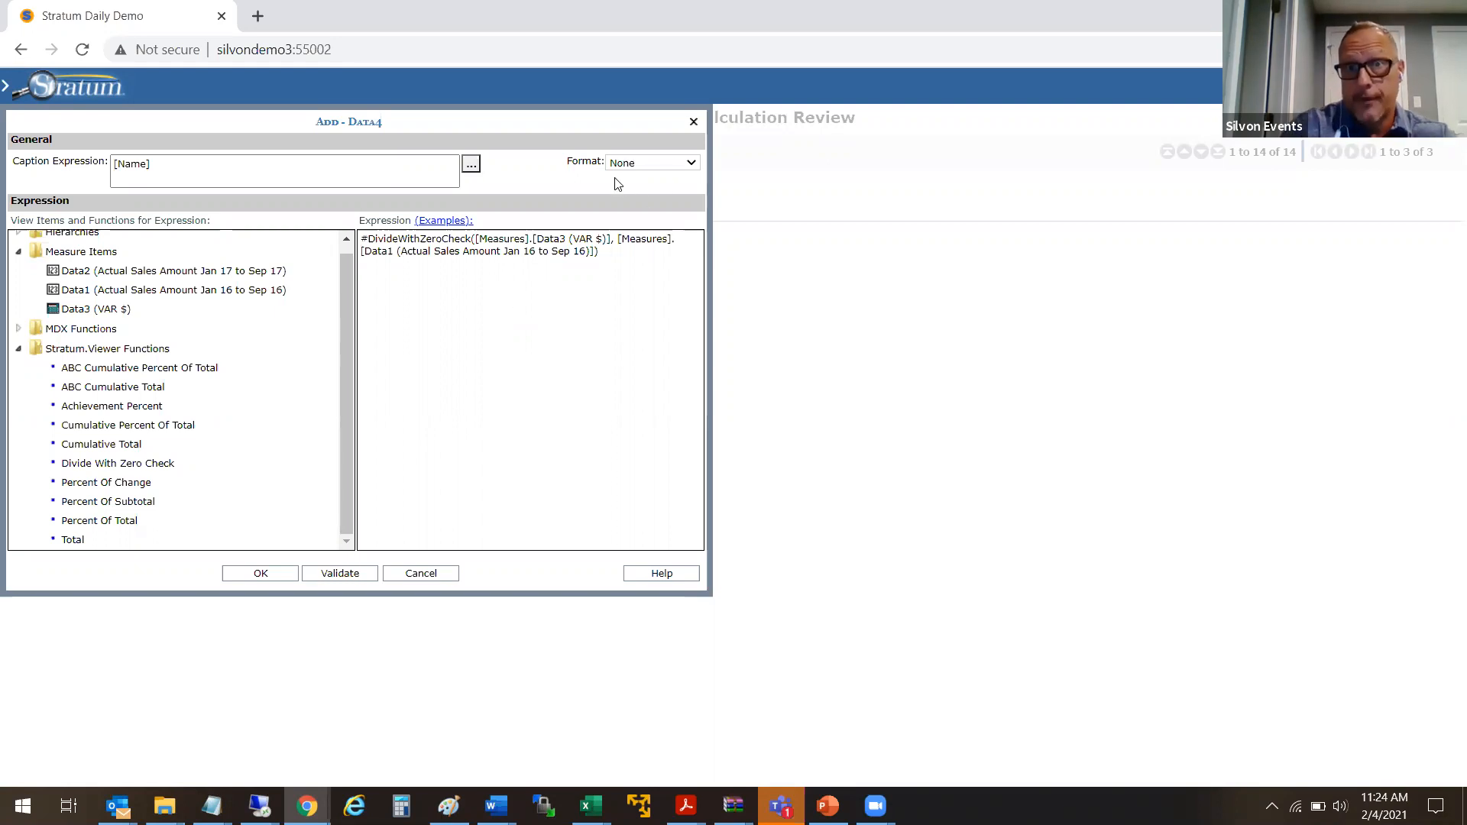
# Give the new divide calculation the #,###.00% format and the caption "VAR $ %", and add it to the view
pyautogui.click(693, 164)
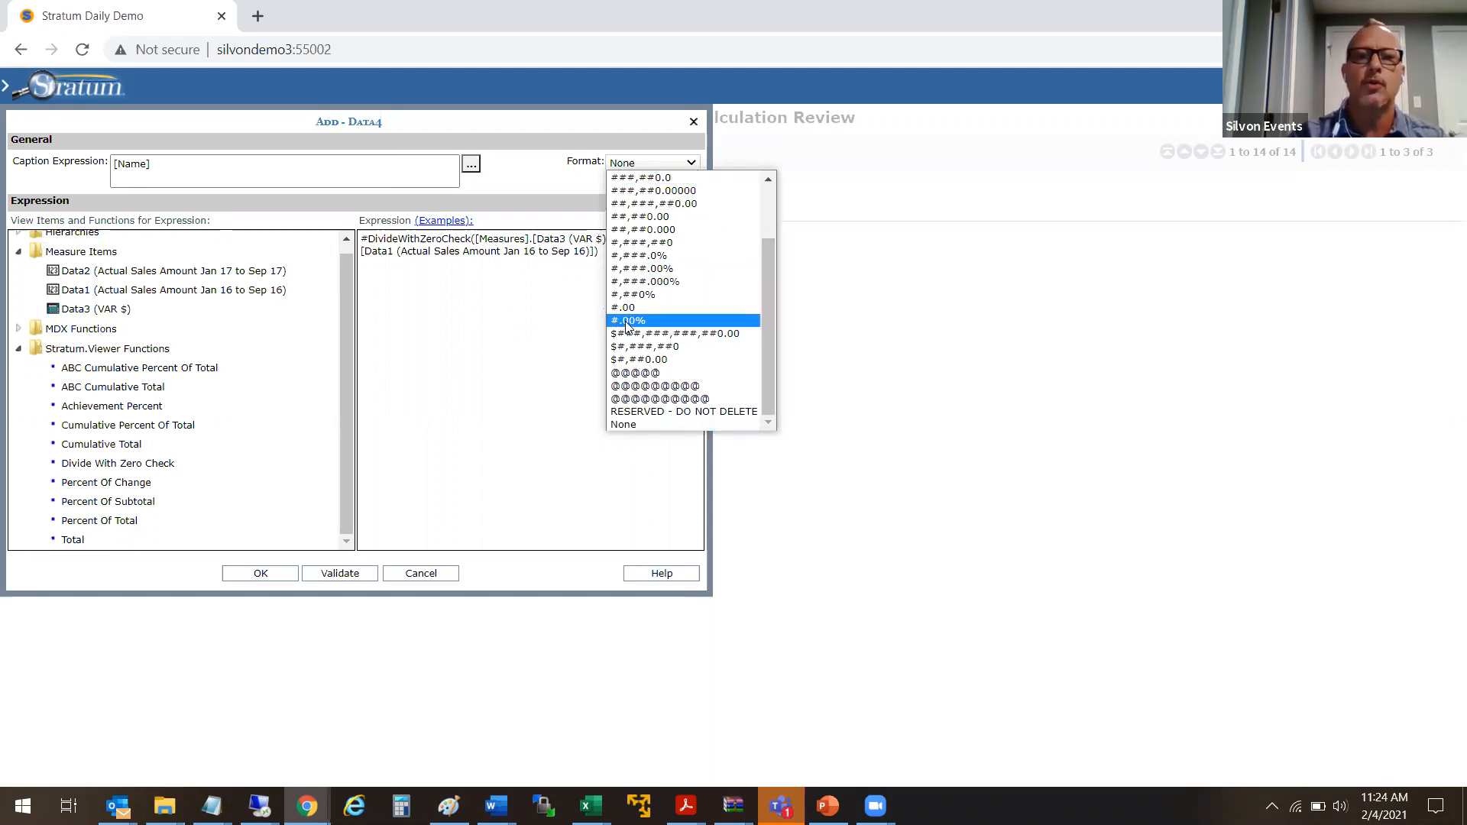
pyautogui.click(678, 267)
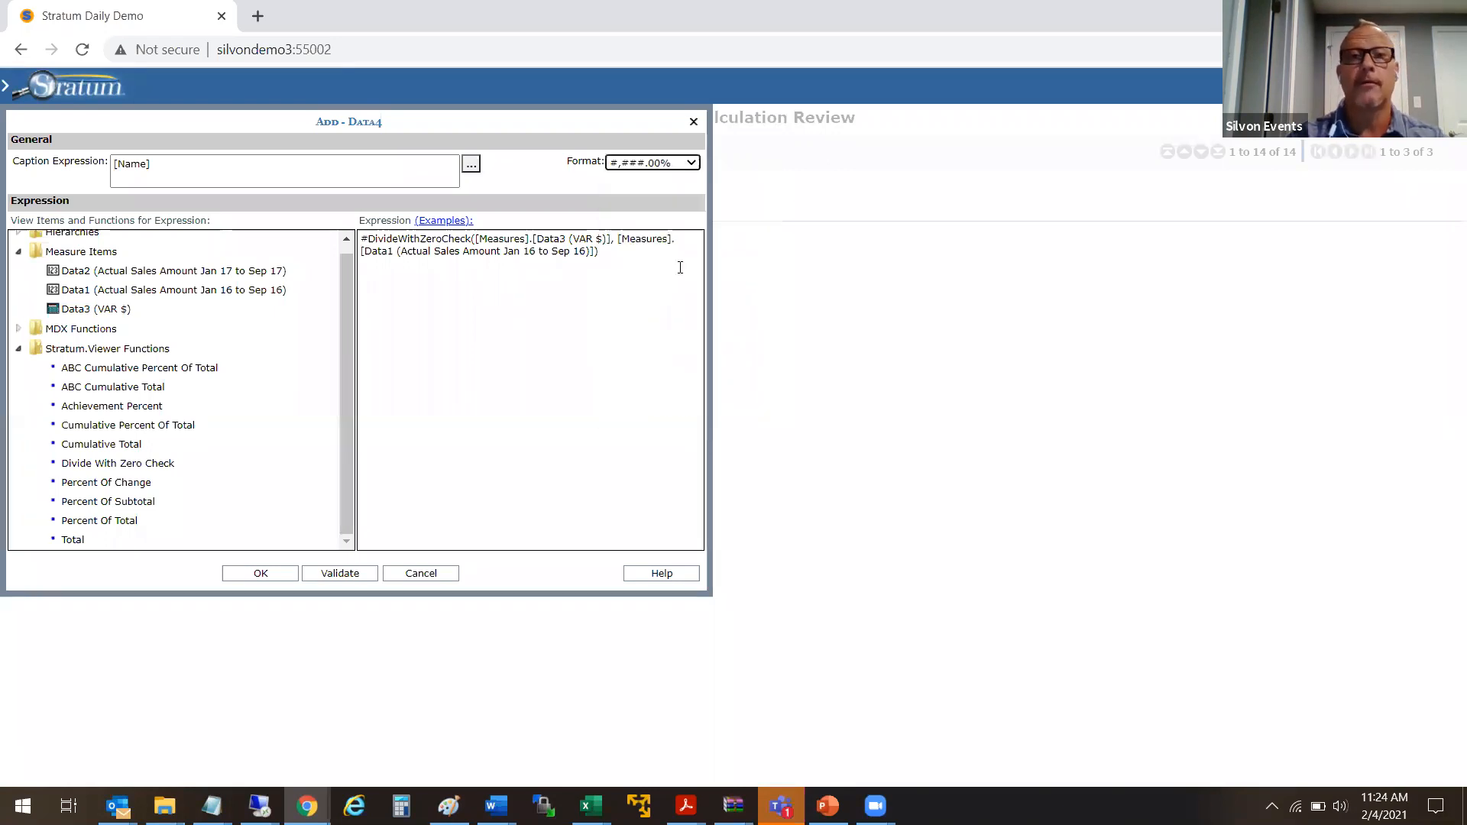
pyautogui.moveTo(173, 168); pyautogui.dragTo(72, 179)
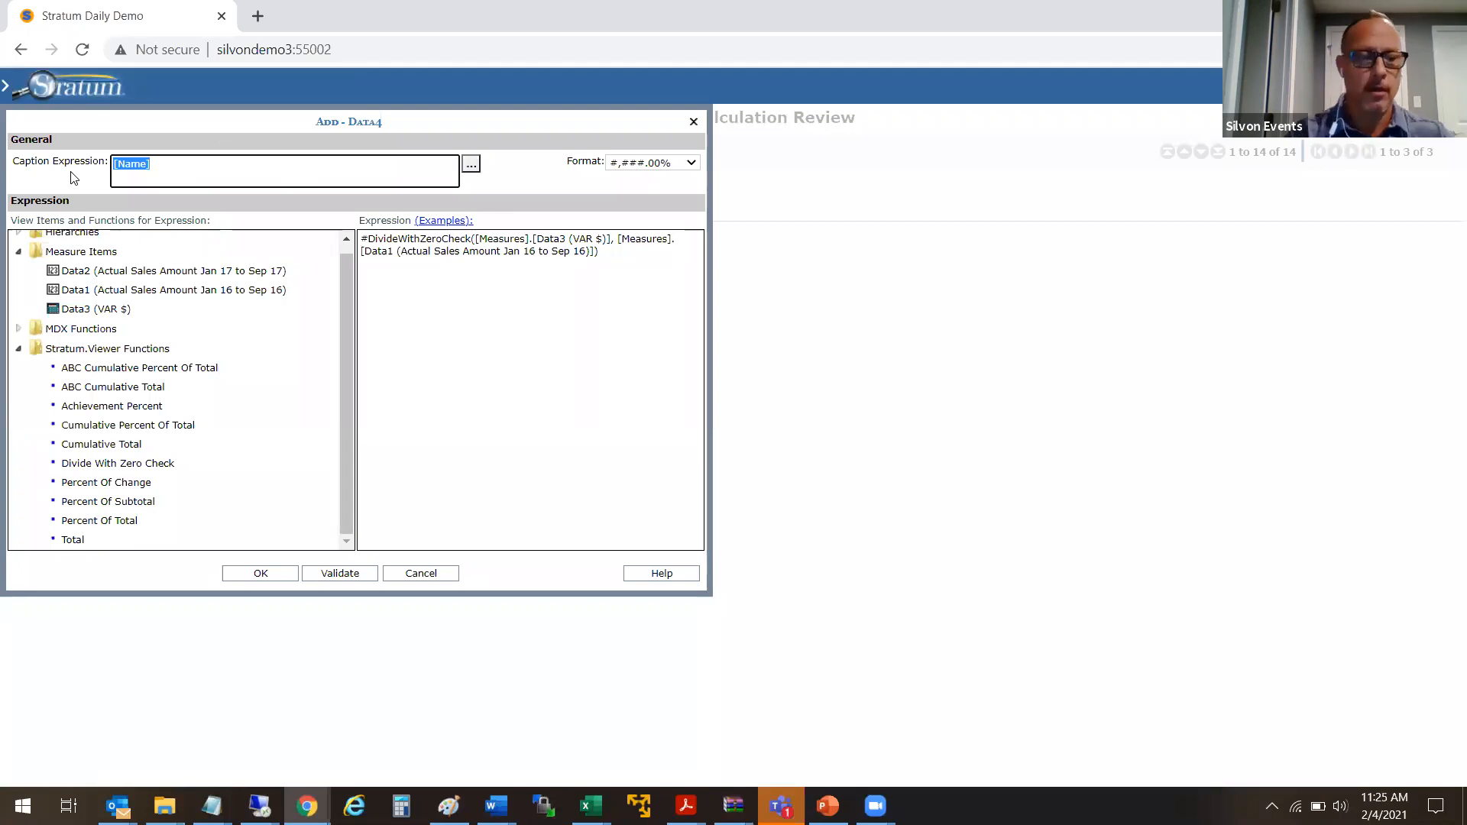
pyautogui.write('VAR')
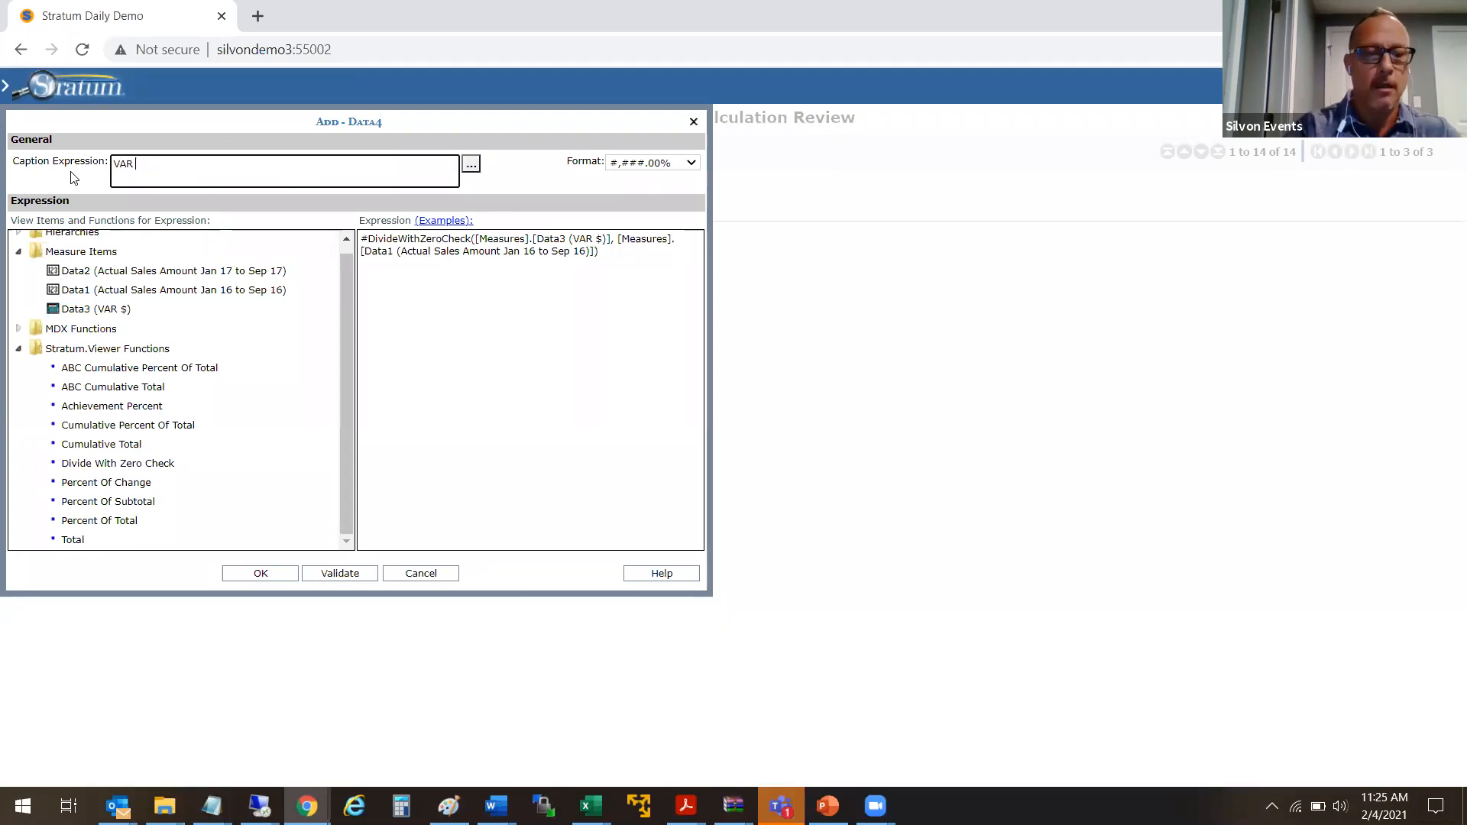
pyautogui.write(' $ %')
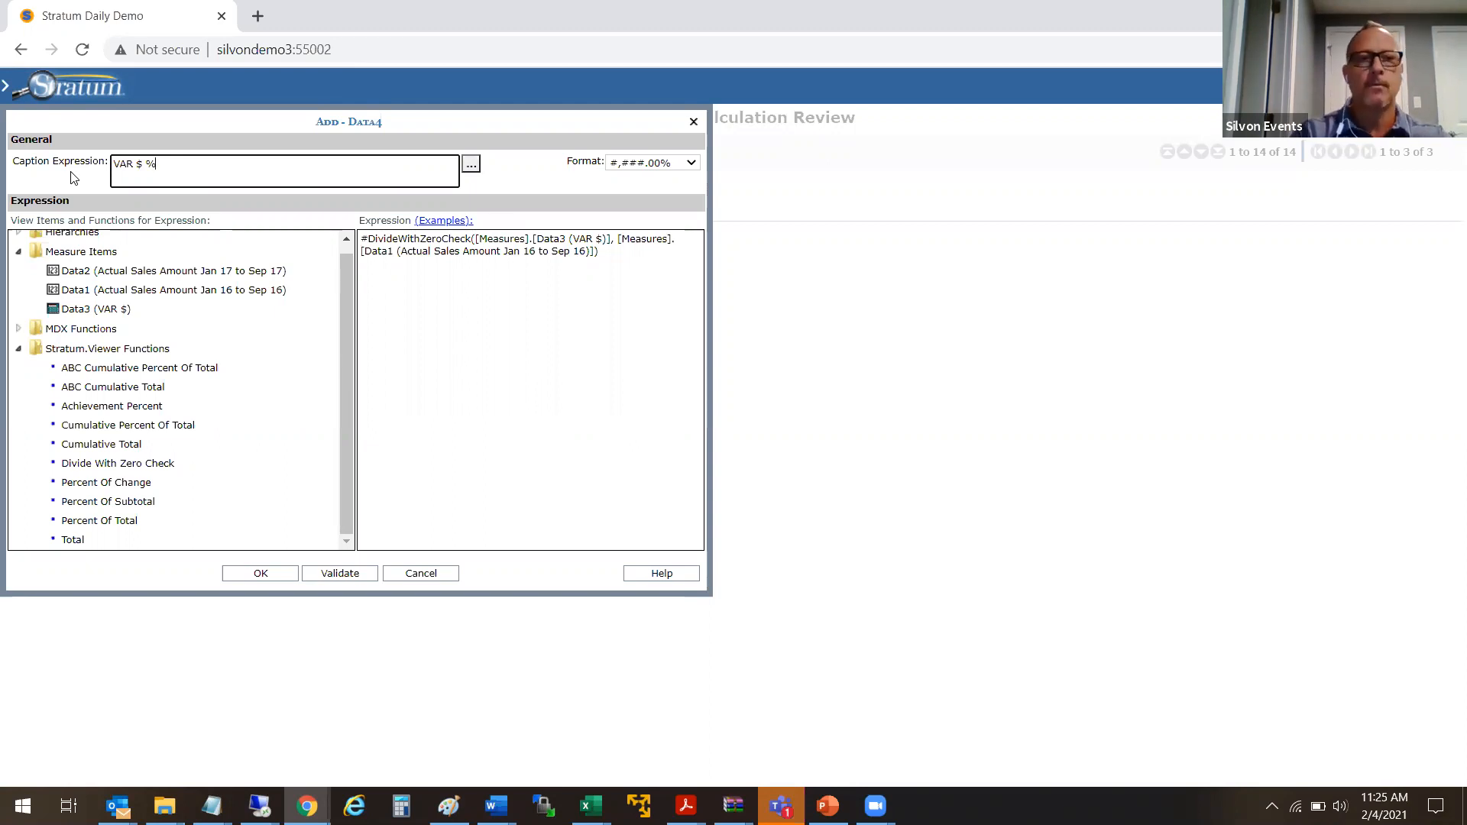
pyautogui.click(269, 583)
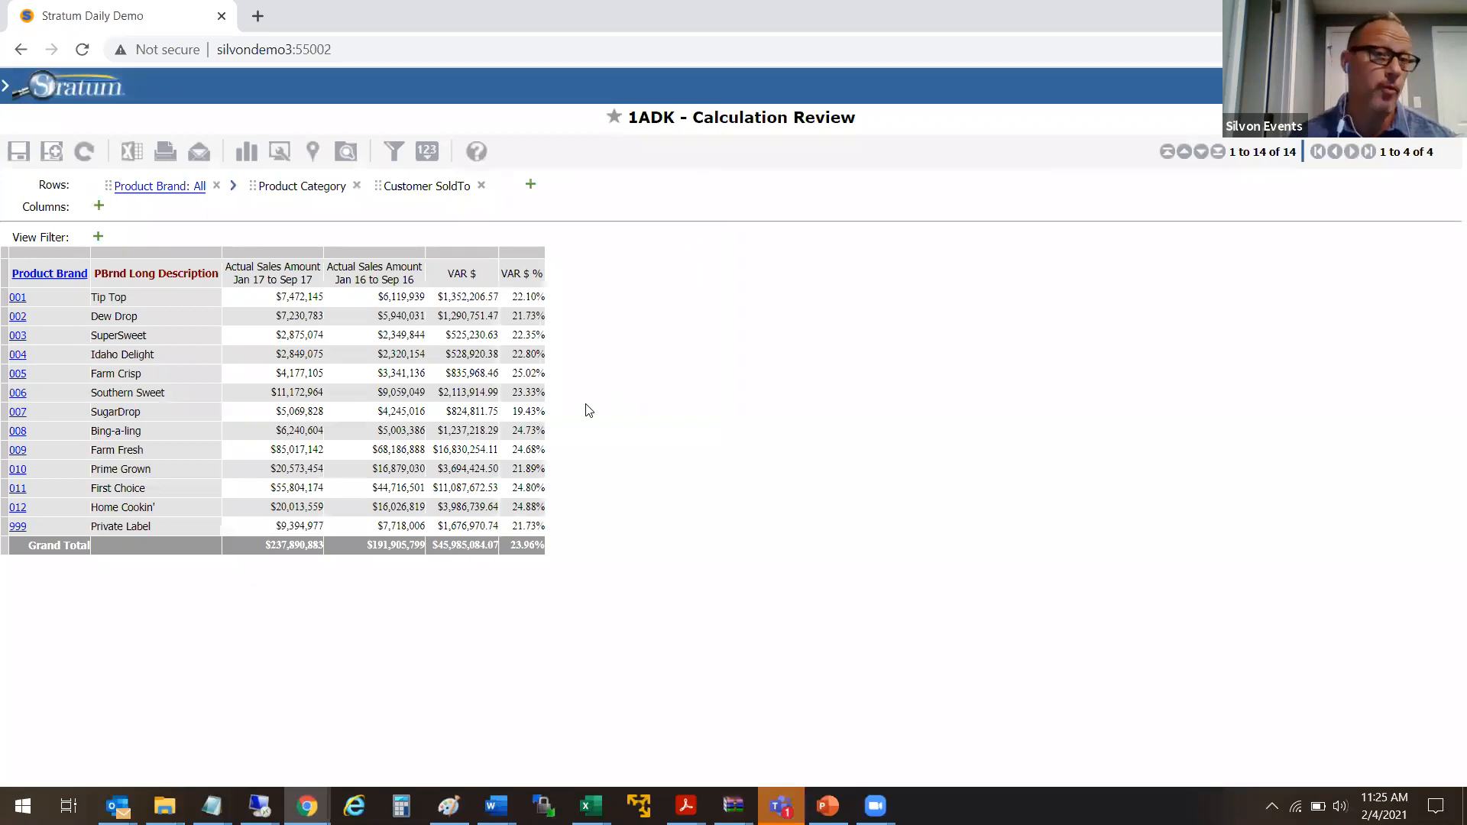
# Drill down from product brand 001 through product category 200 to the customer level
pyautogui.click(20, 301)
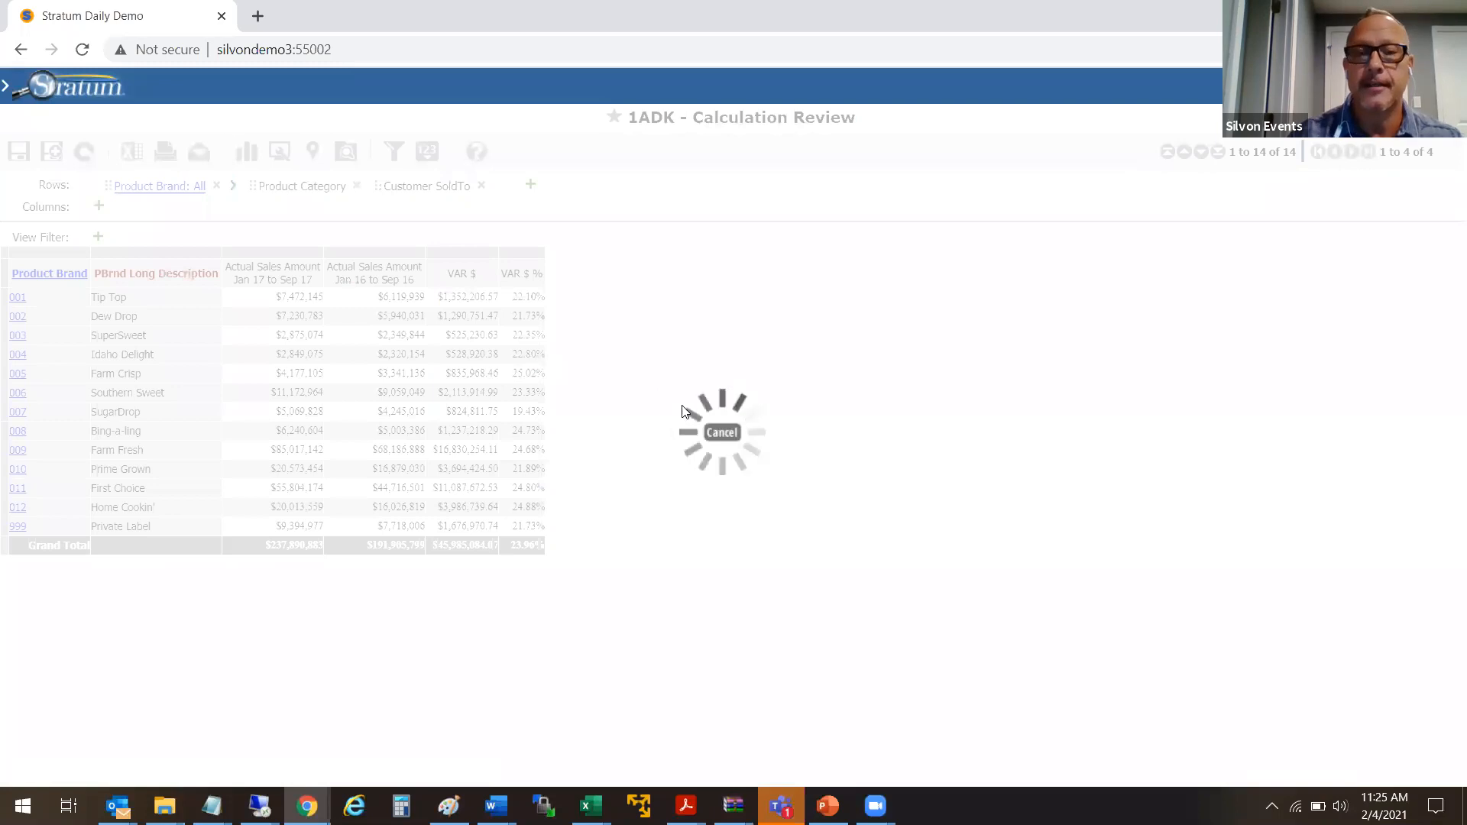
pyautogui.click(231, 298)
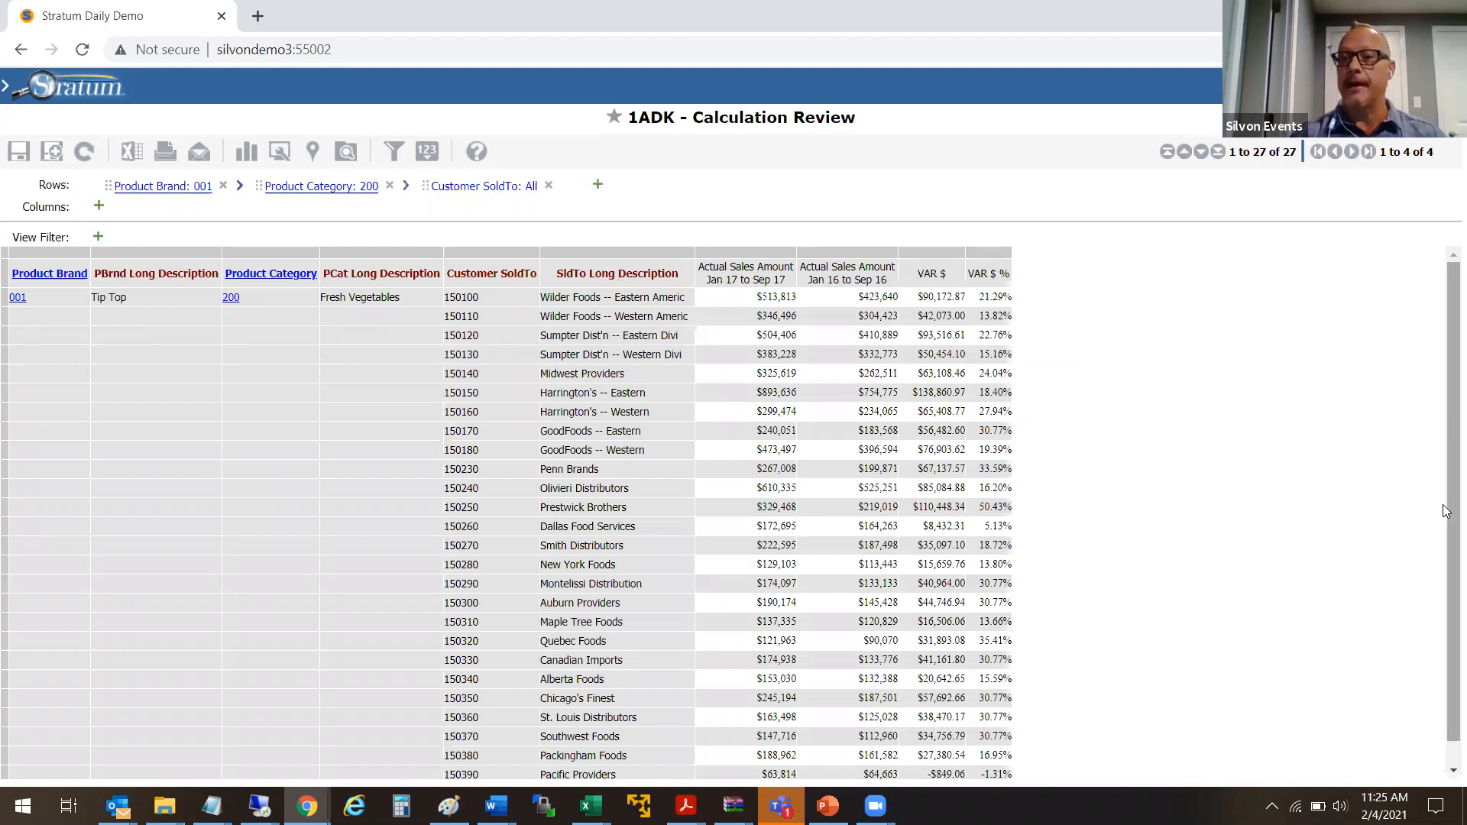
pyautogui.scroll(-1, 1425, 571)
pyautogui.scroll(1, 1423, 535)
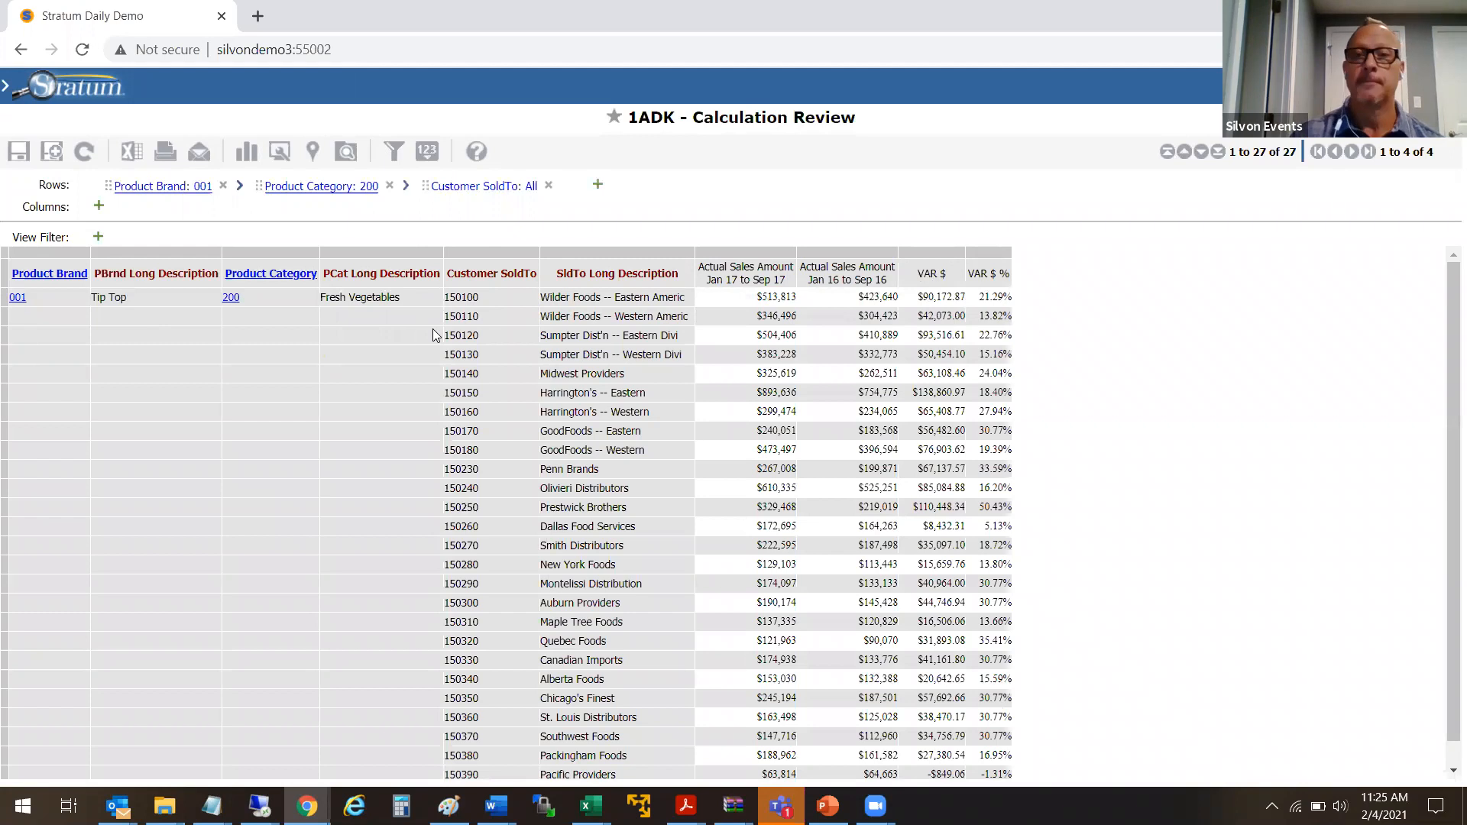
# Sort the customers by the VAR $ % column in descending order
pyautogui.rightClick(995, 276)
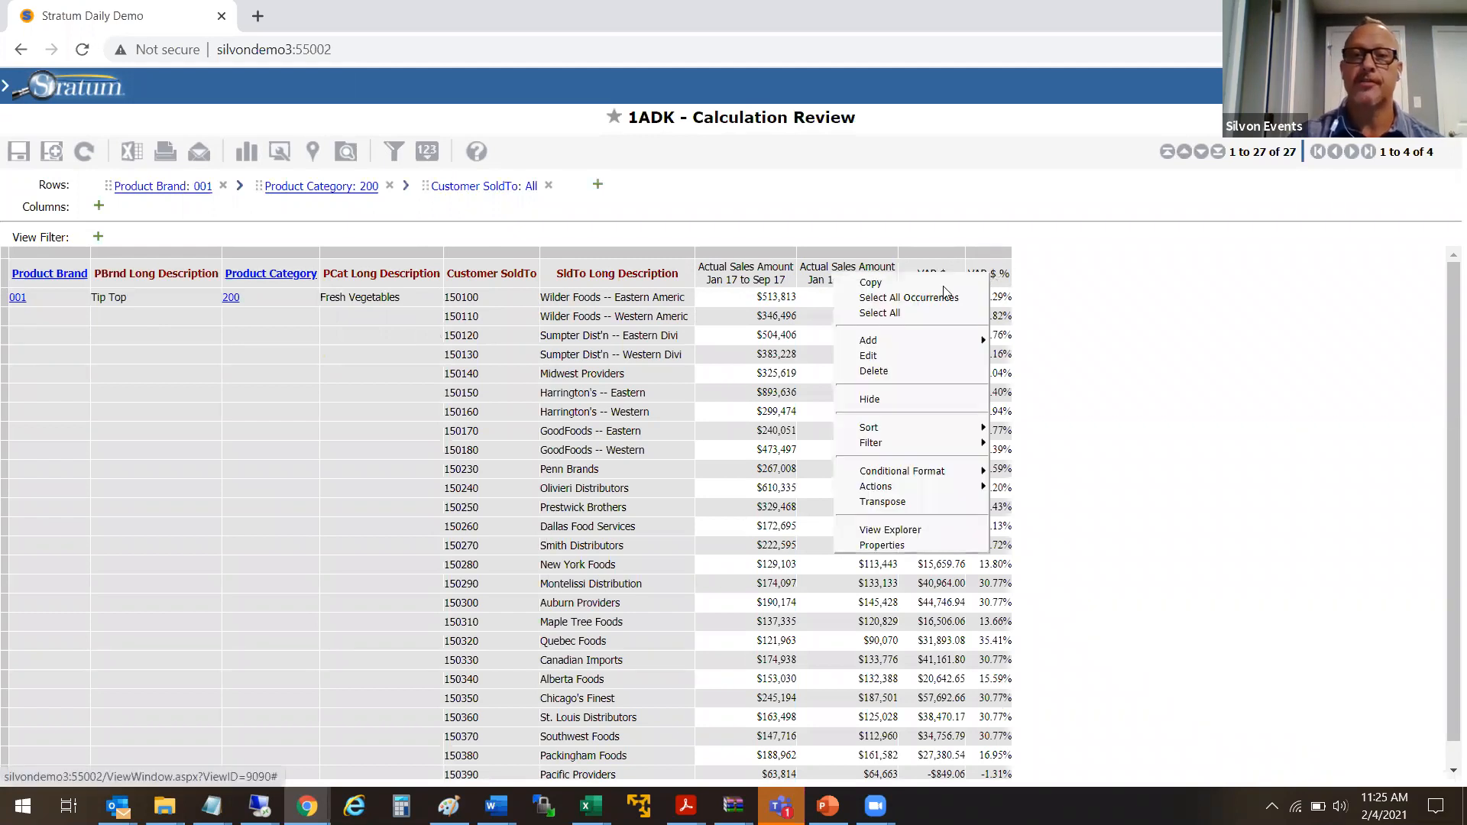
pyautogui.moveTo(981, 428)
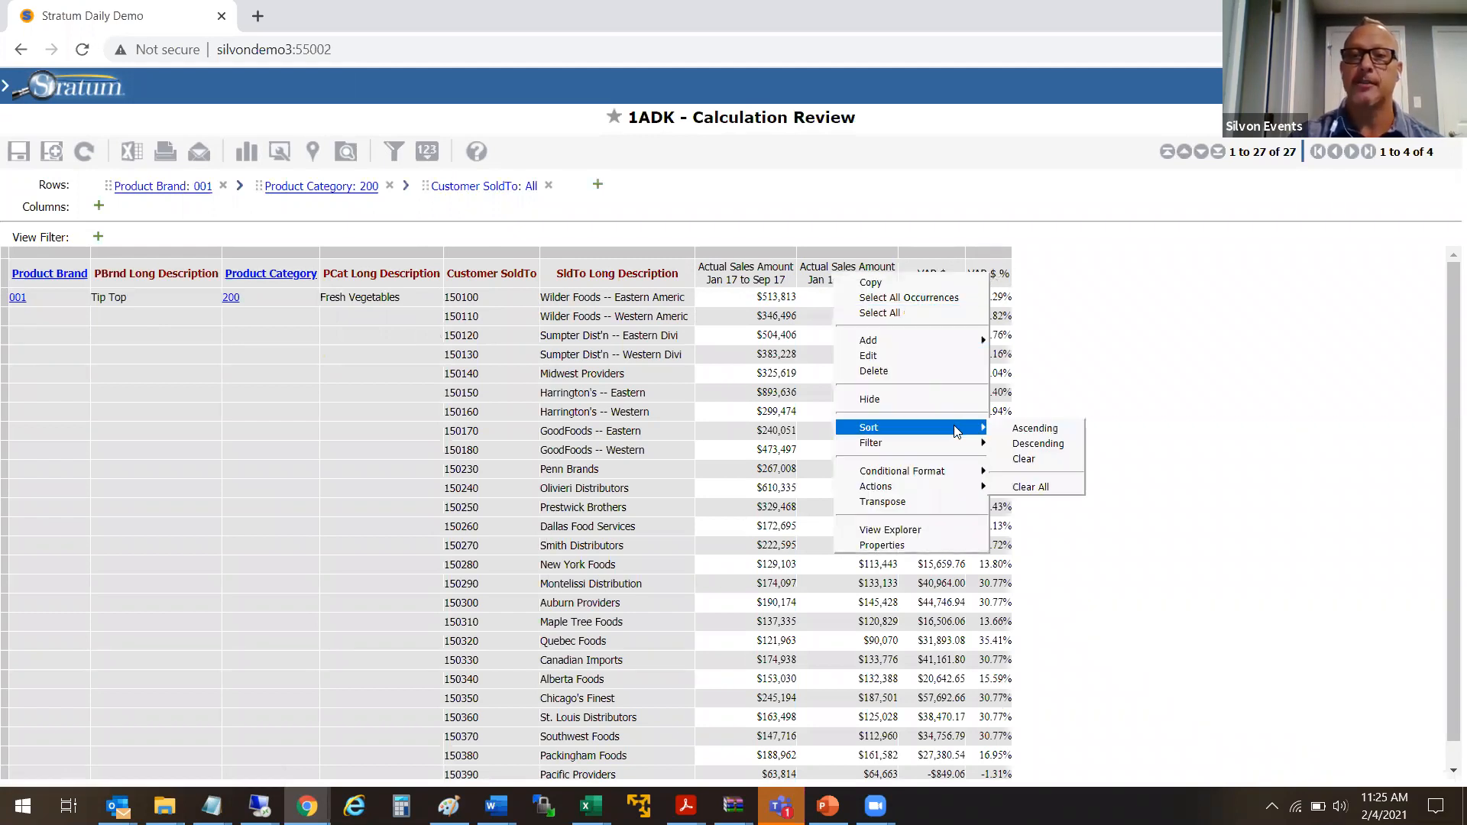
pyautogui.click(1004, 445)
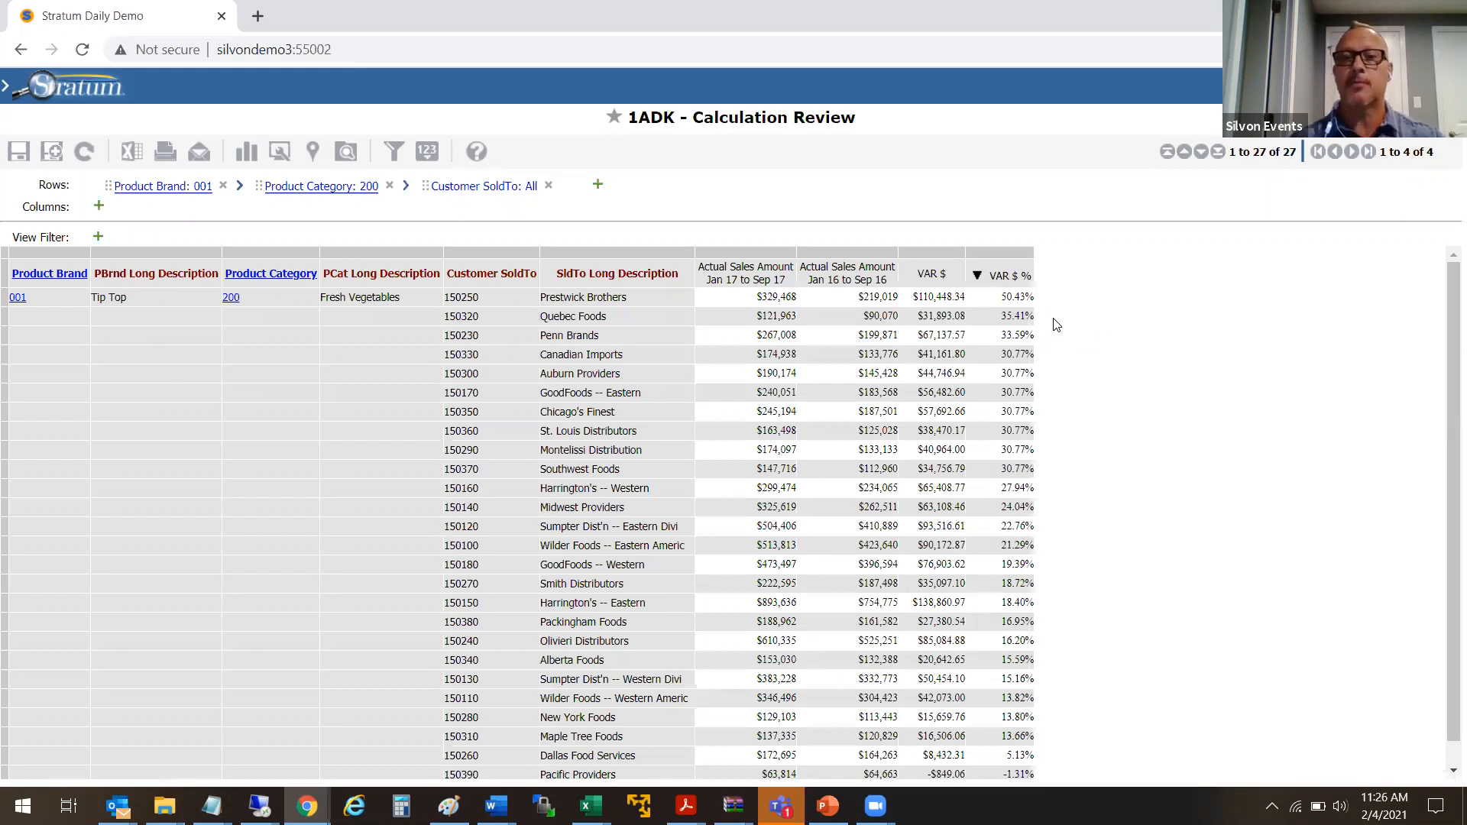
# Open the ADK - Customer Ranking view and review the ranks by division and for the product families of customer 150120
pyautogui.click(5, 86)
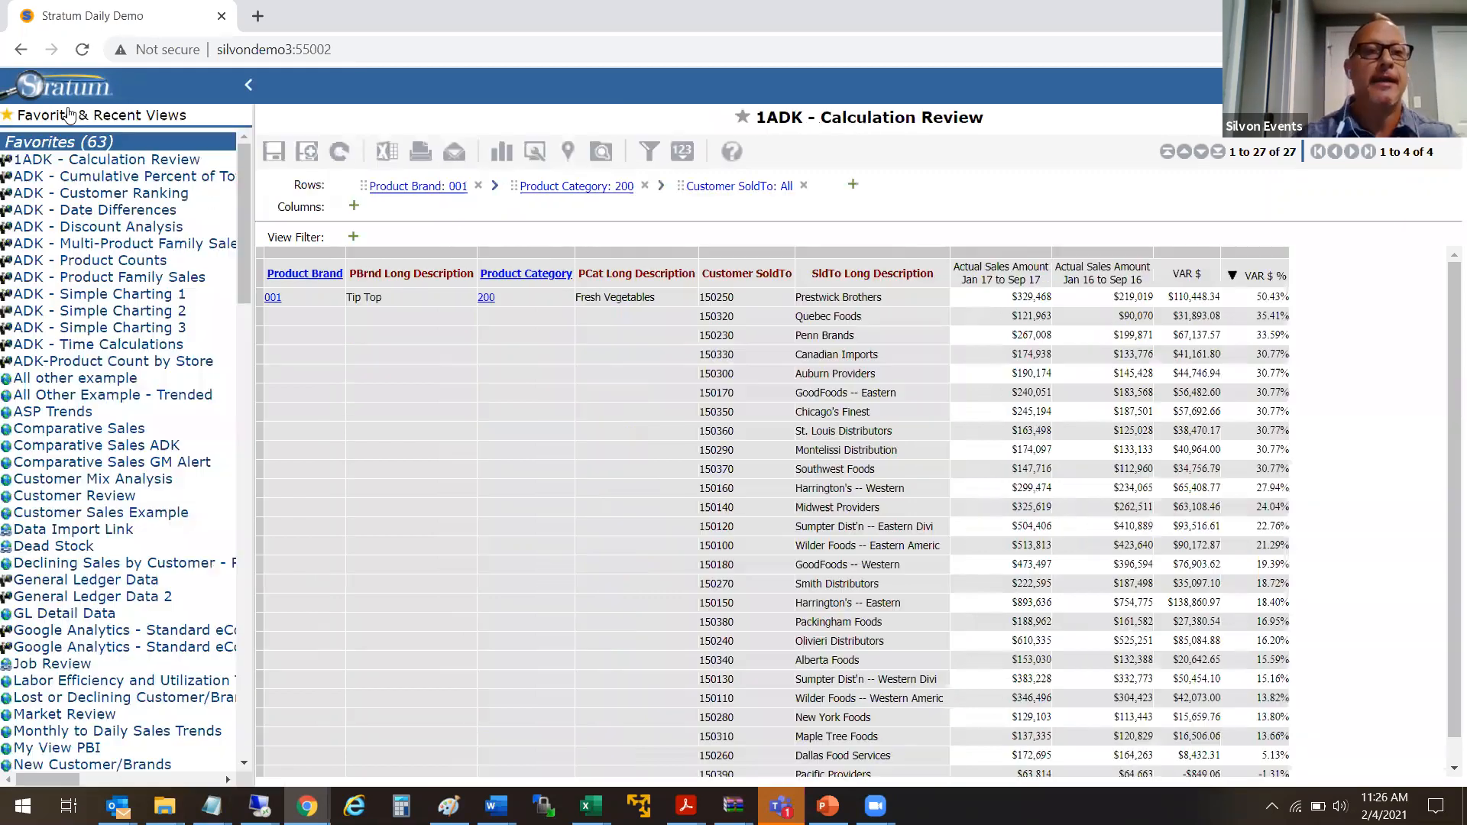
pyautogui.click(165, 194)
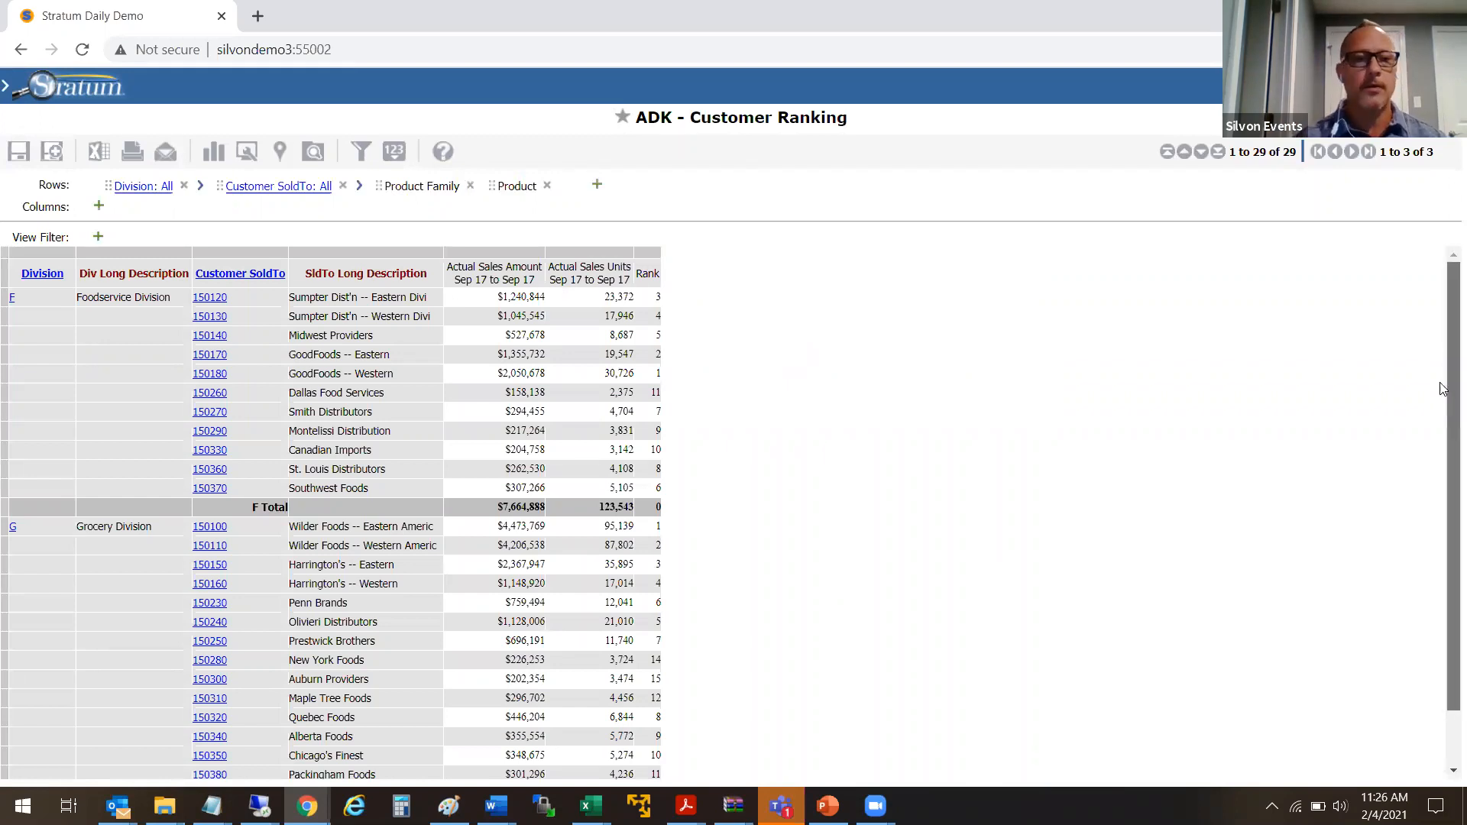
pyautogui.scroll(-2, 1435, 444)
pyautogui.scroll(2, 1434, 398)
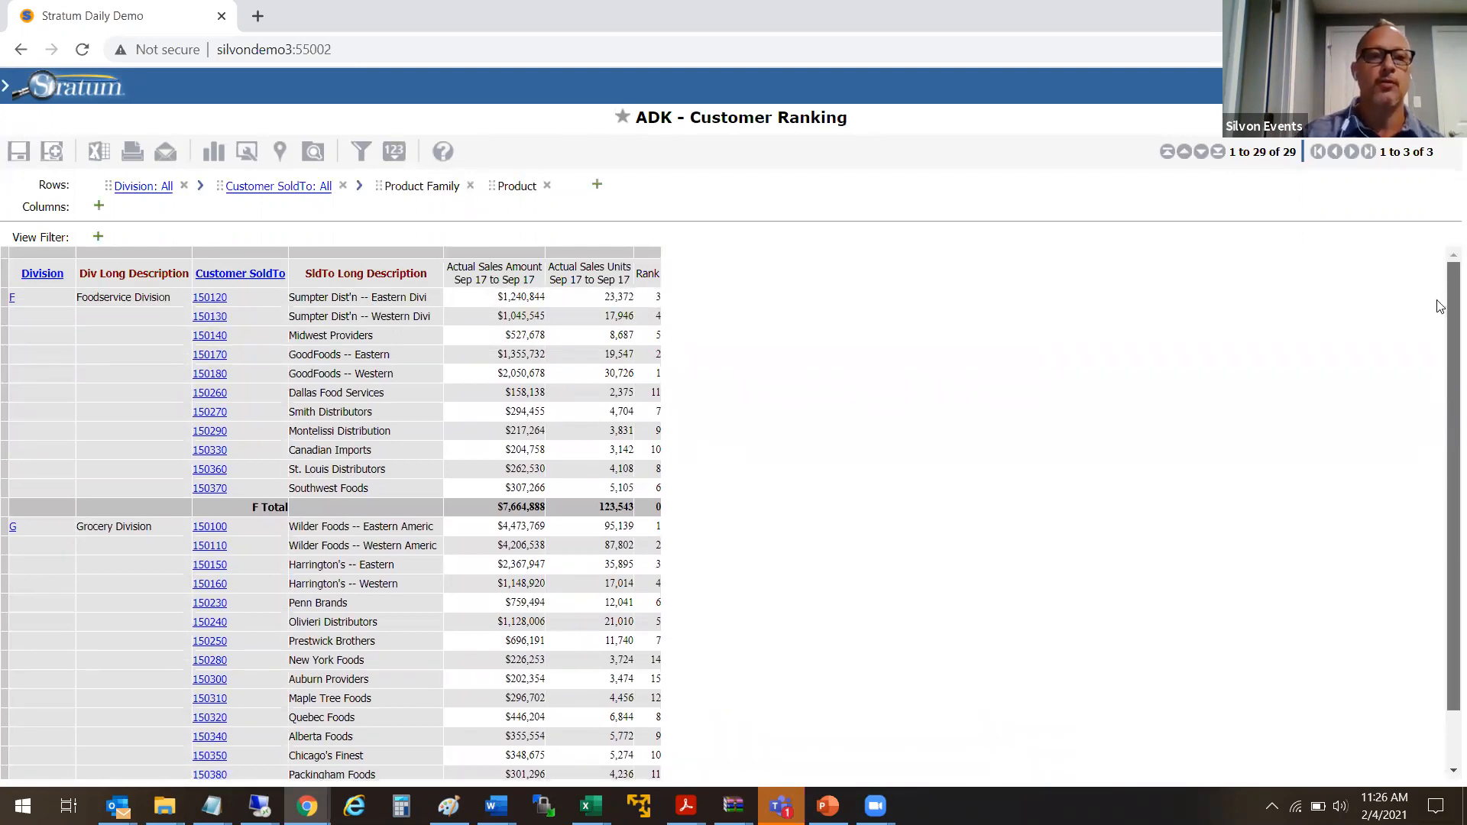
pyautogui.scroll(-2, 1439, 306)
pyautogui.scroll(2, 1408, 452)
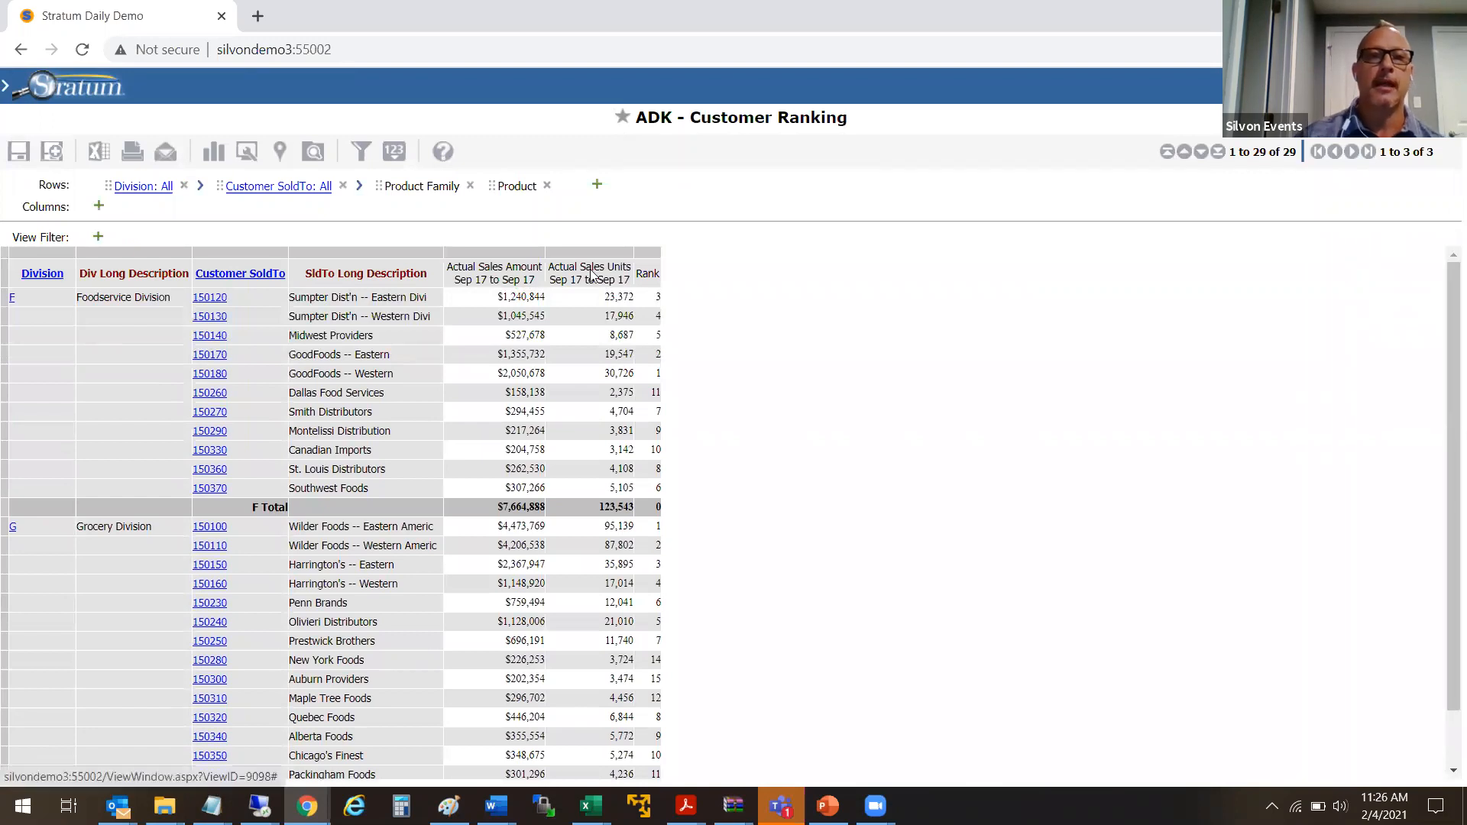
pyautogui.click(212, 305)
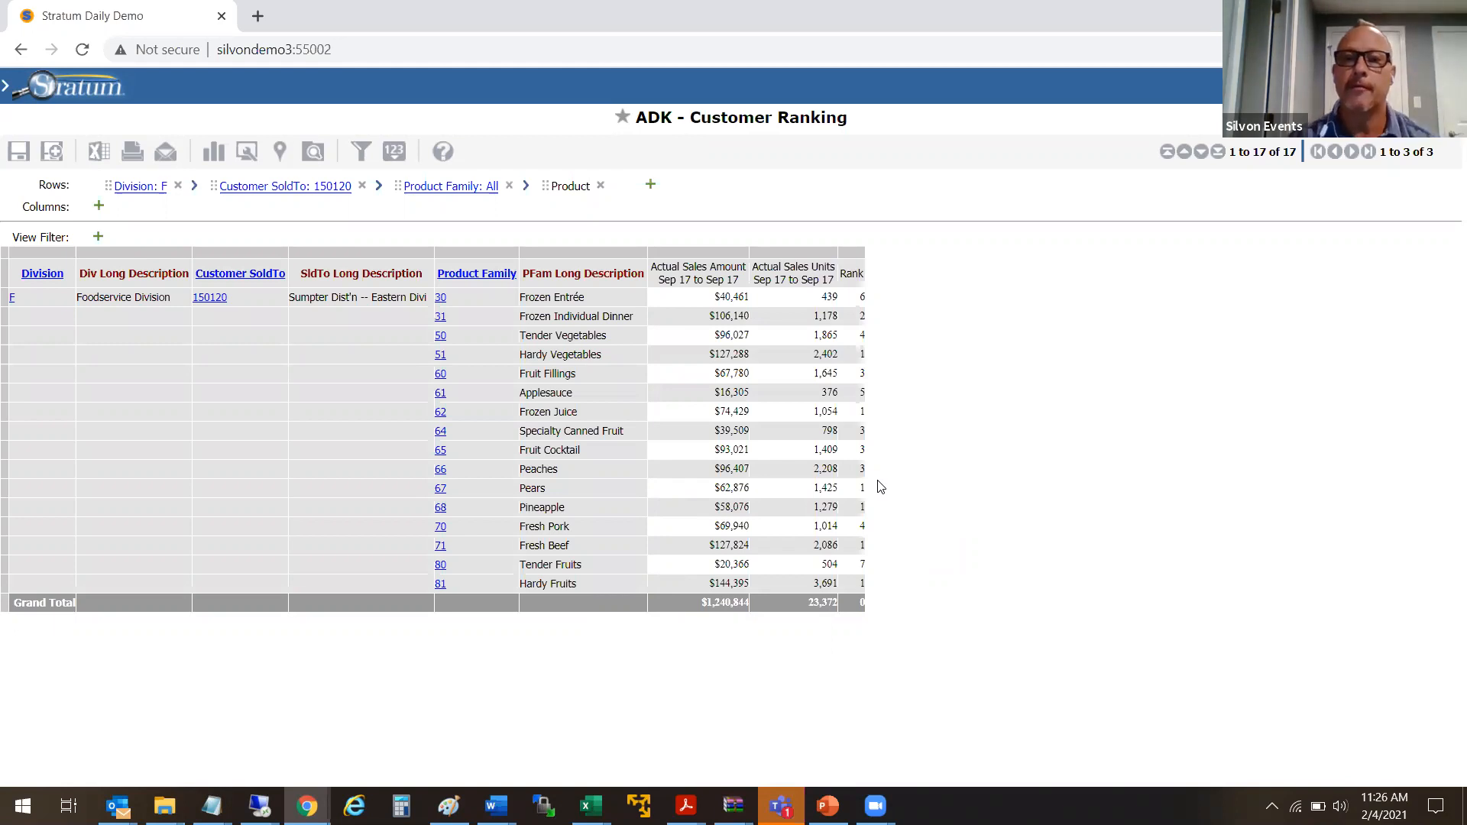
pyautogui.click(211, 300)
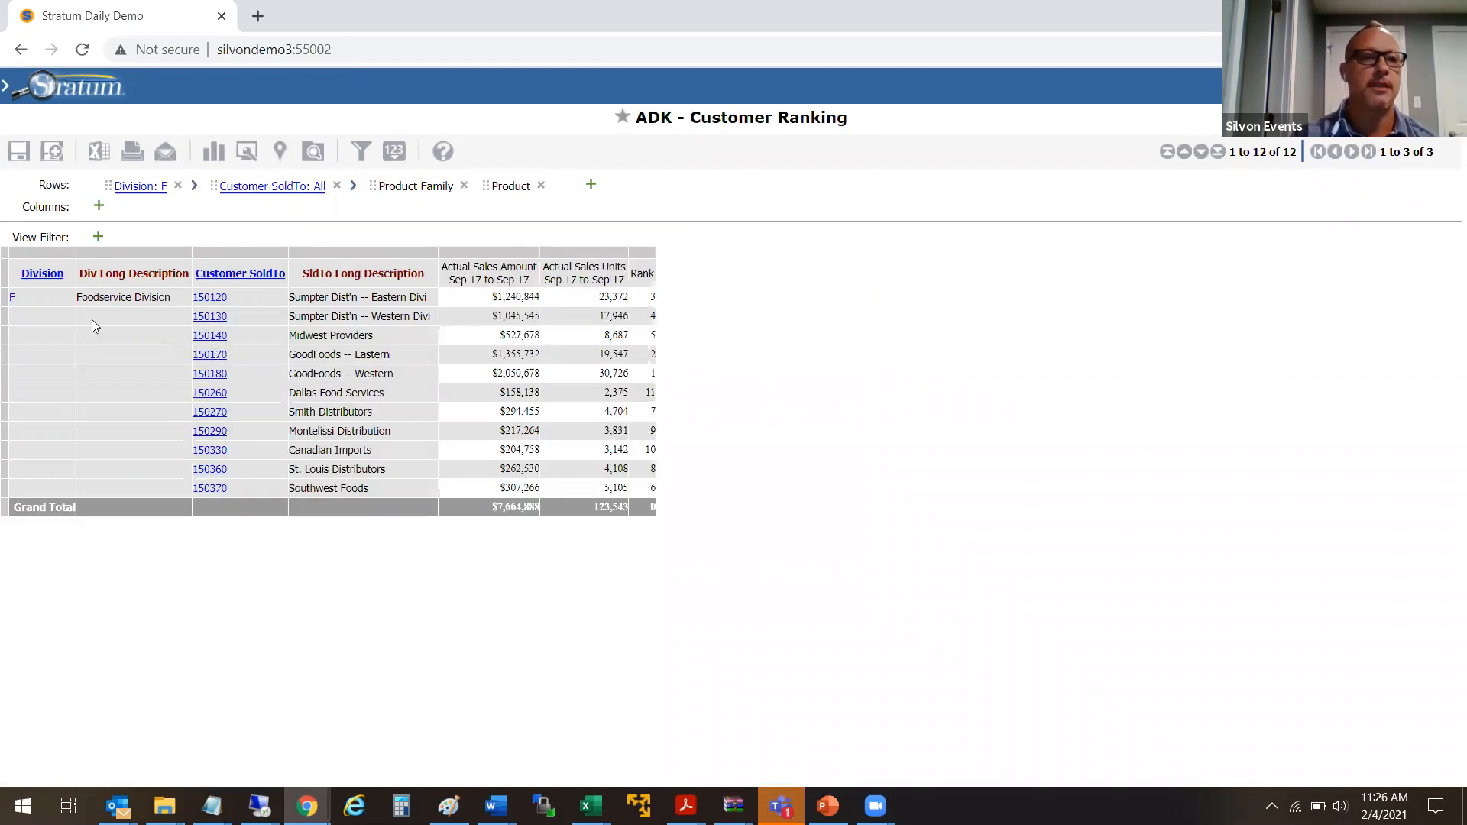
# Hide the Division level so customers are ranked across all divisions
pyautogui.rightClick(42, 275)
pyautogui.moveTo(31, 412)
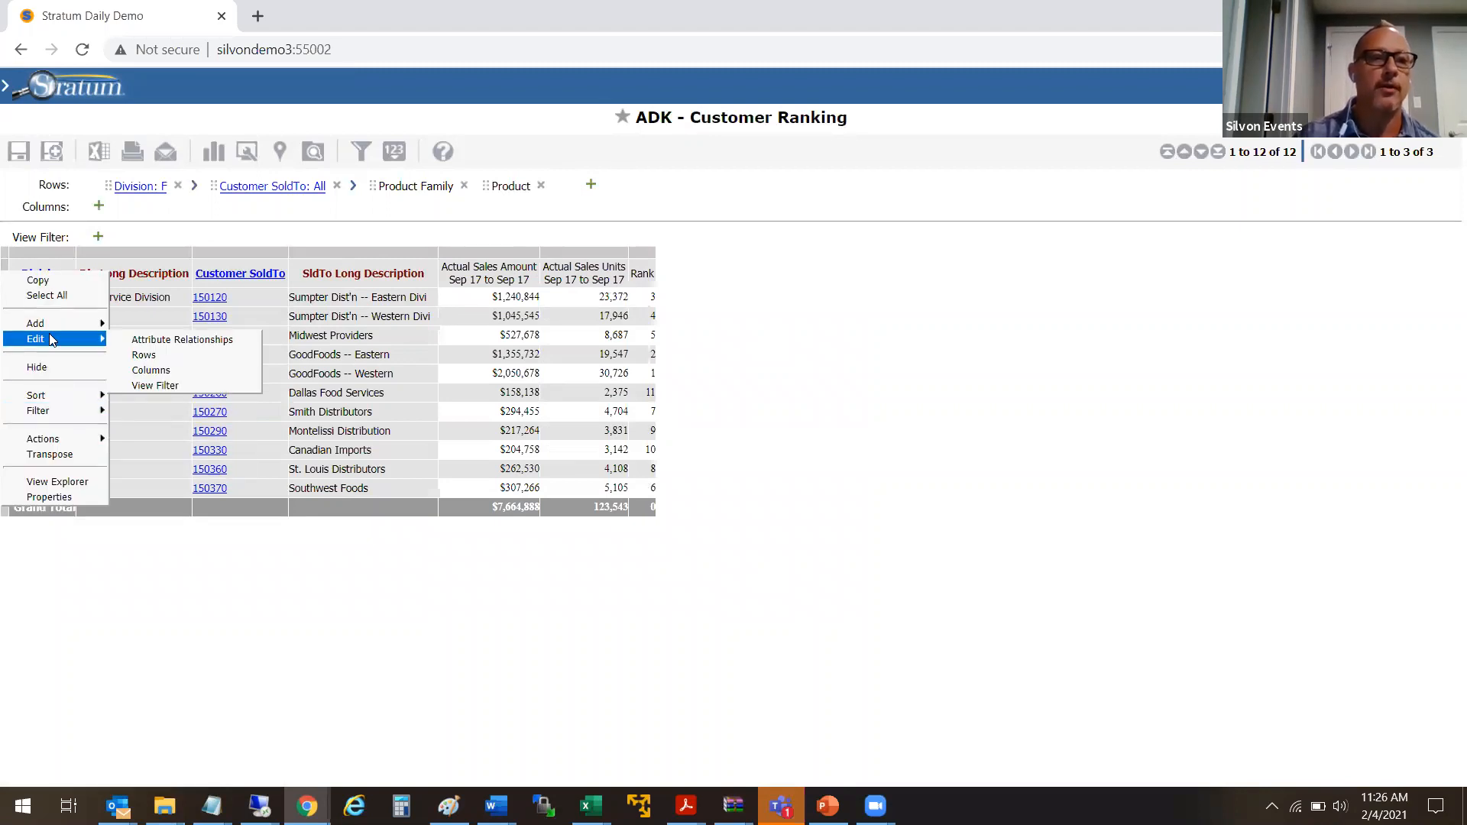
pyautogui.click(47, 370)
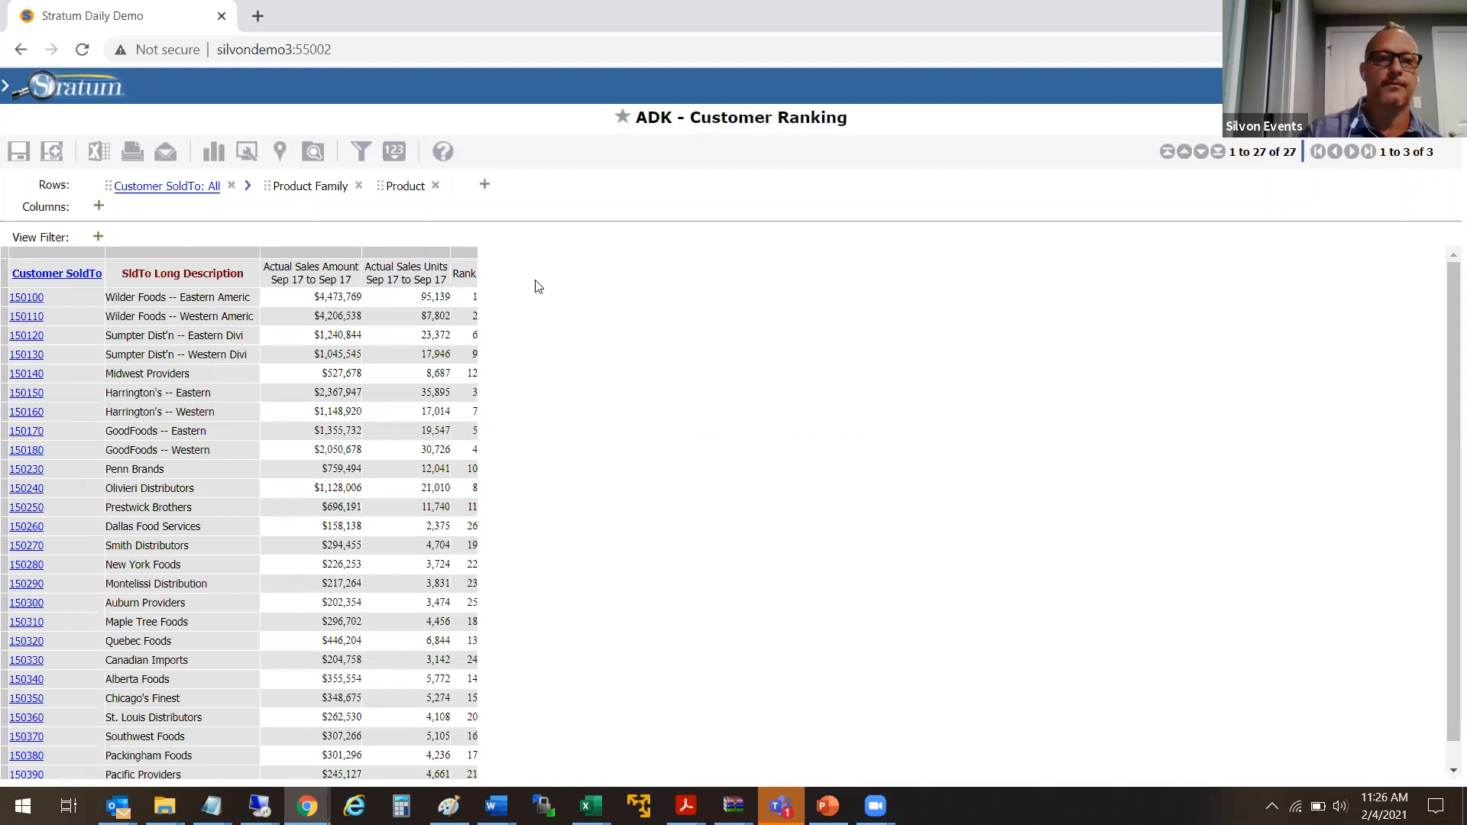
# Sort the customer list by the Rank column in ascending order
pyautogui.rightClick(463, 281)
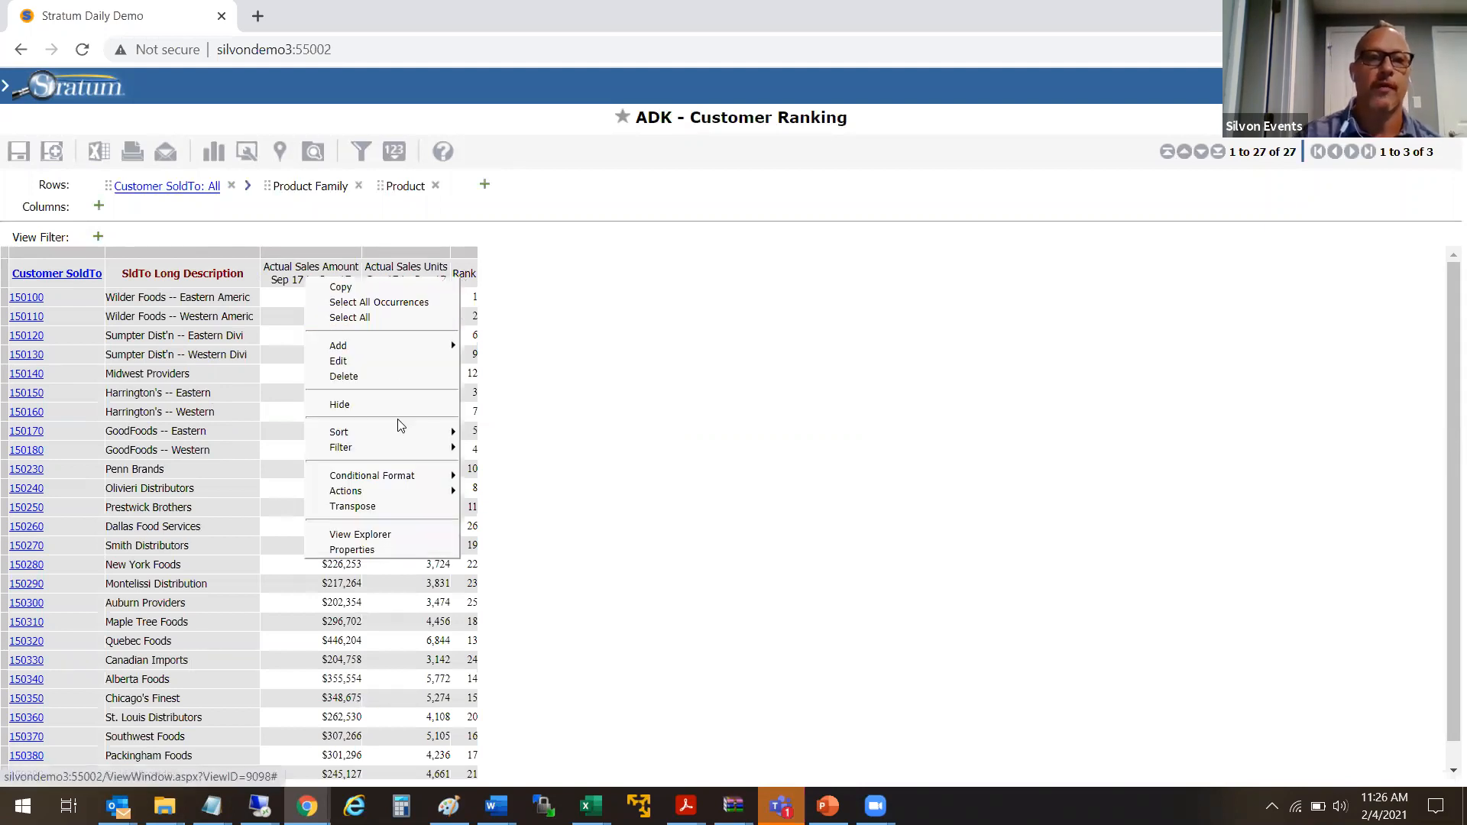
pyautogui.moveTo(397, 432)
pyautogui.click(493, 431)
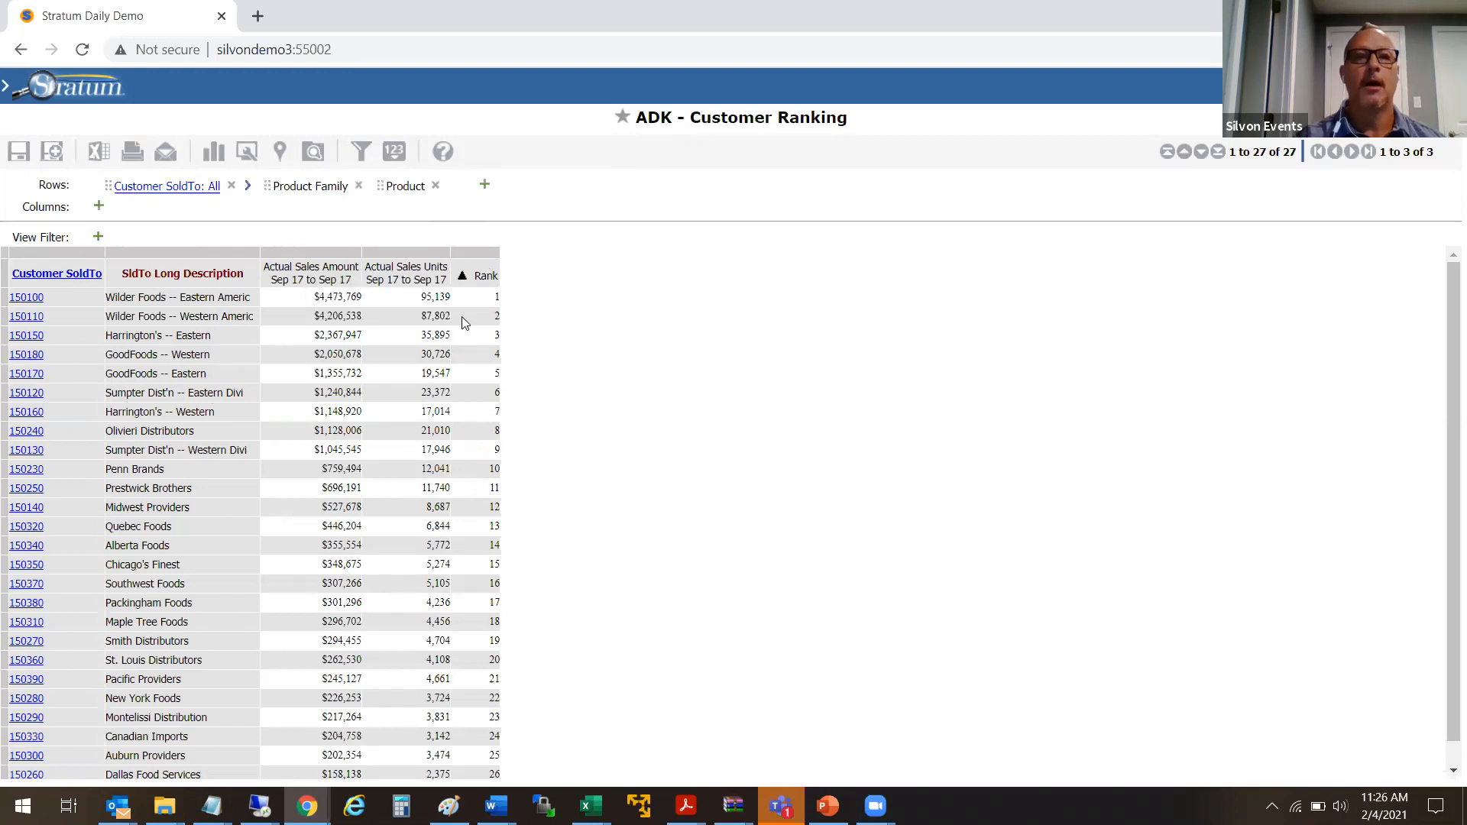
# Examine the Rank calculation's expression, including its iif zero check, and close it without changes
pyautogui.doubleClick(479, 274)
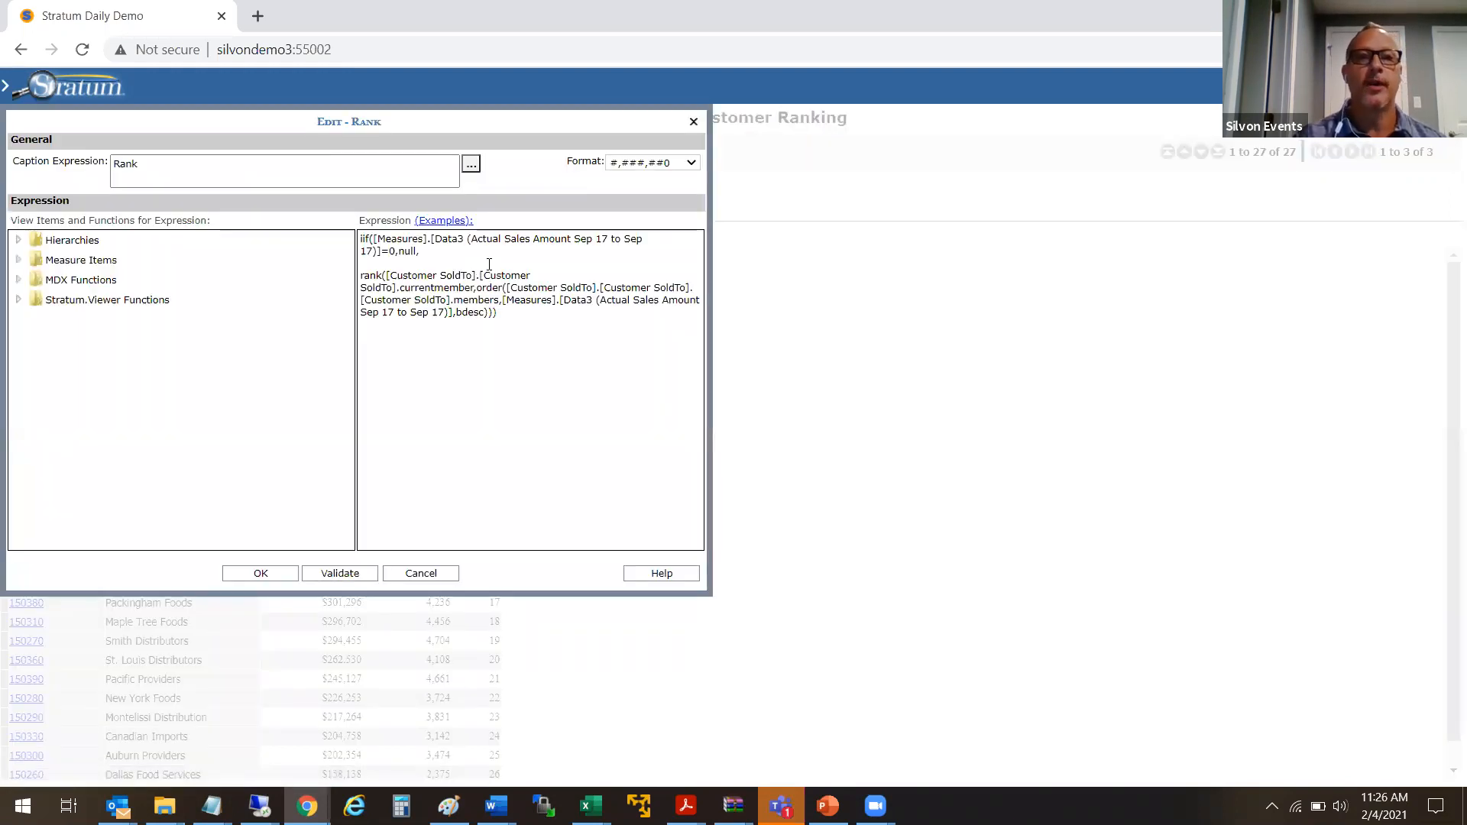
pyautogui.moveTo(456, 261); pyautogui.dragTo(314, 217)
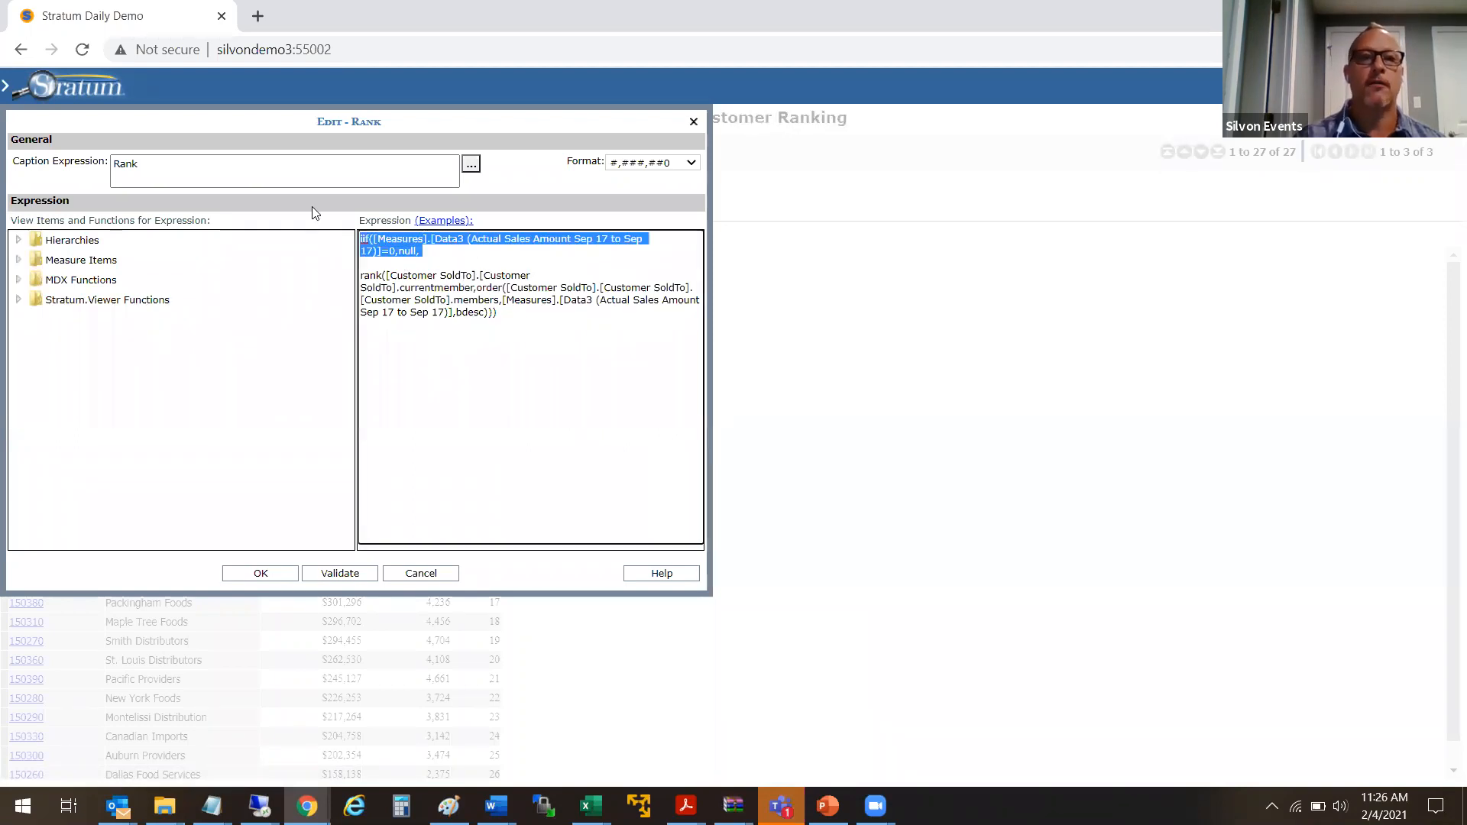
pyautogui.click(424, 271)
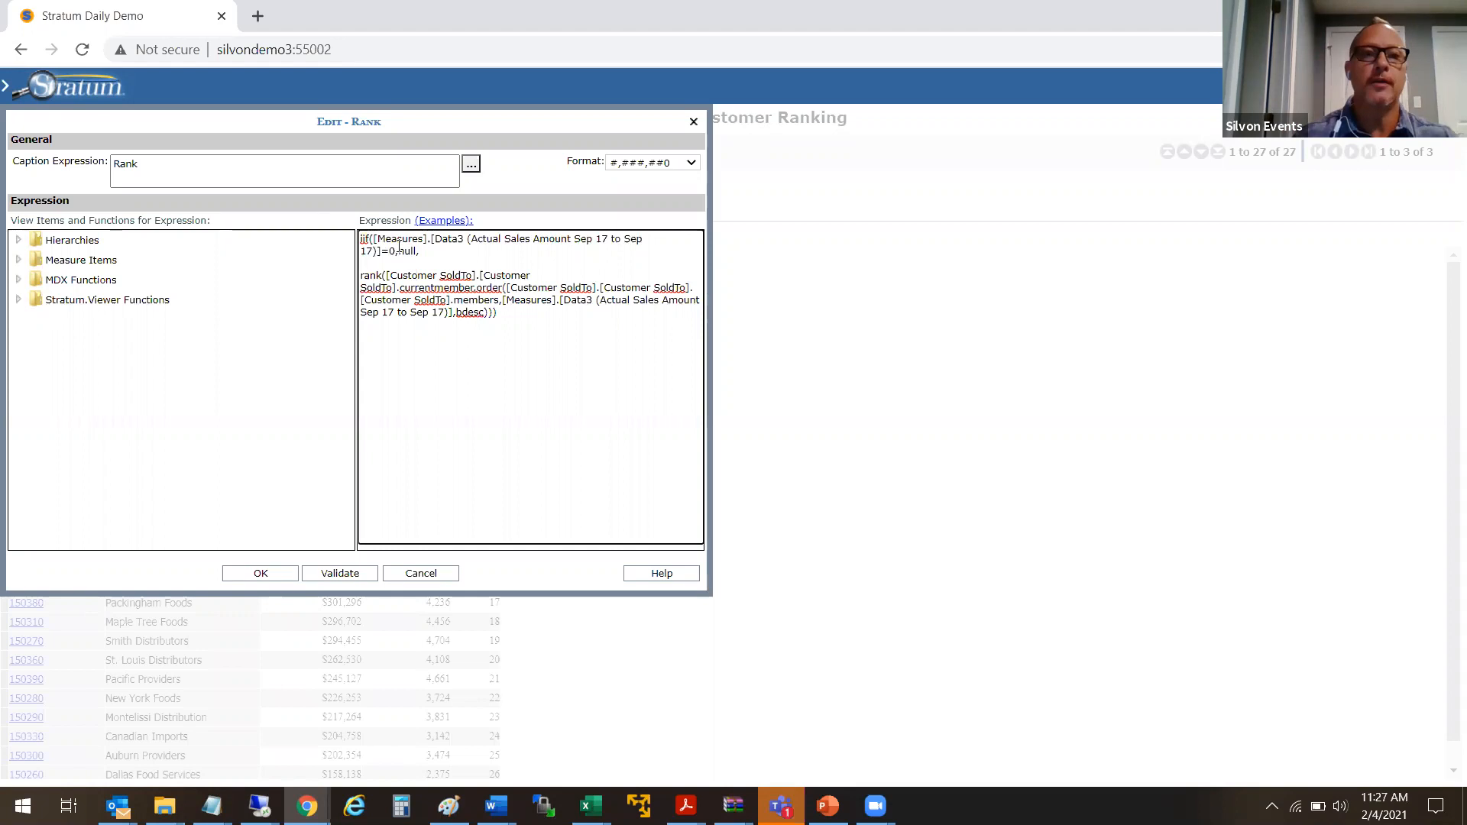
pyautogui.moveTo(431, 251); pyautogui.dragTo(312, 243)
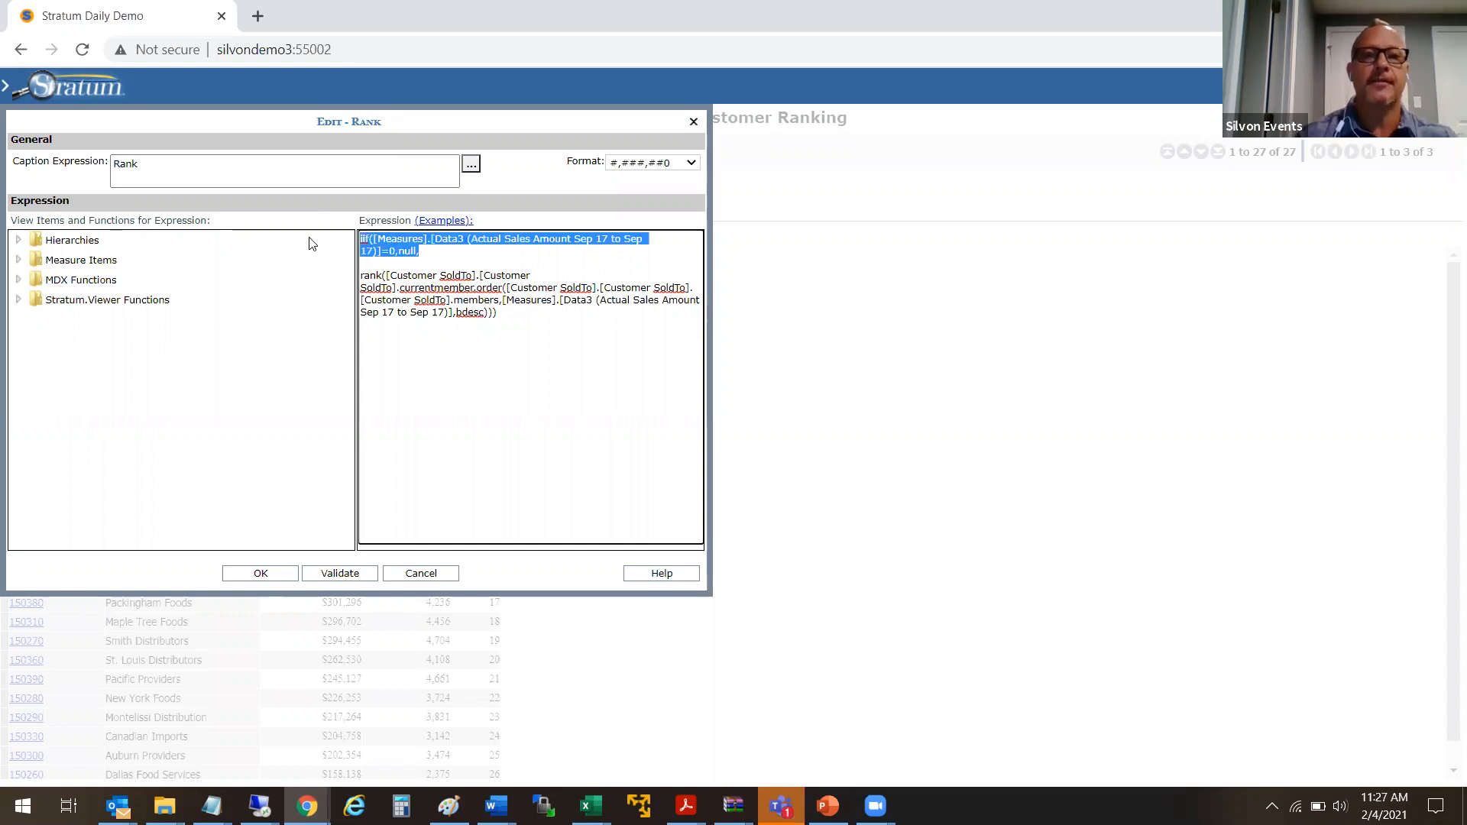
pyautogui.click(425, 269)
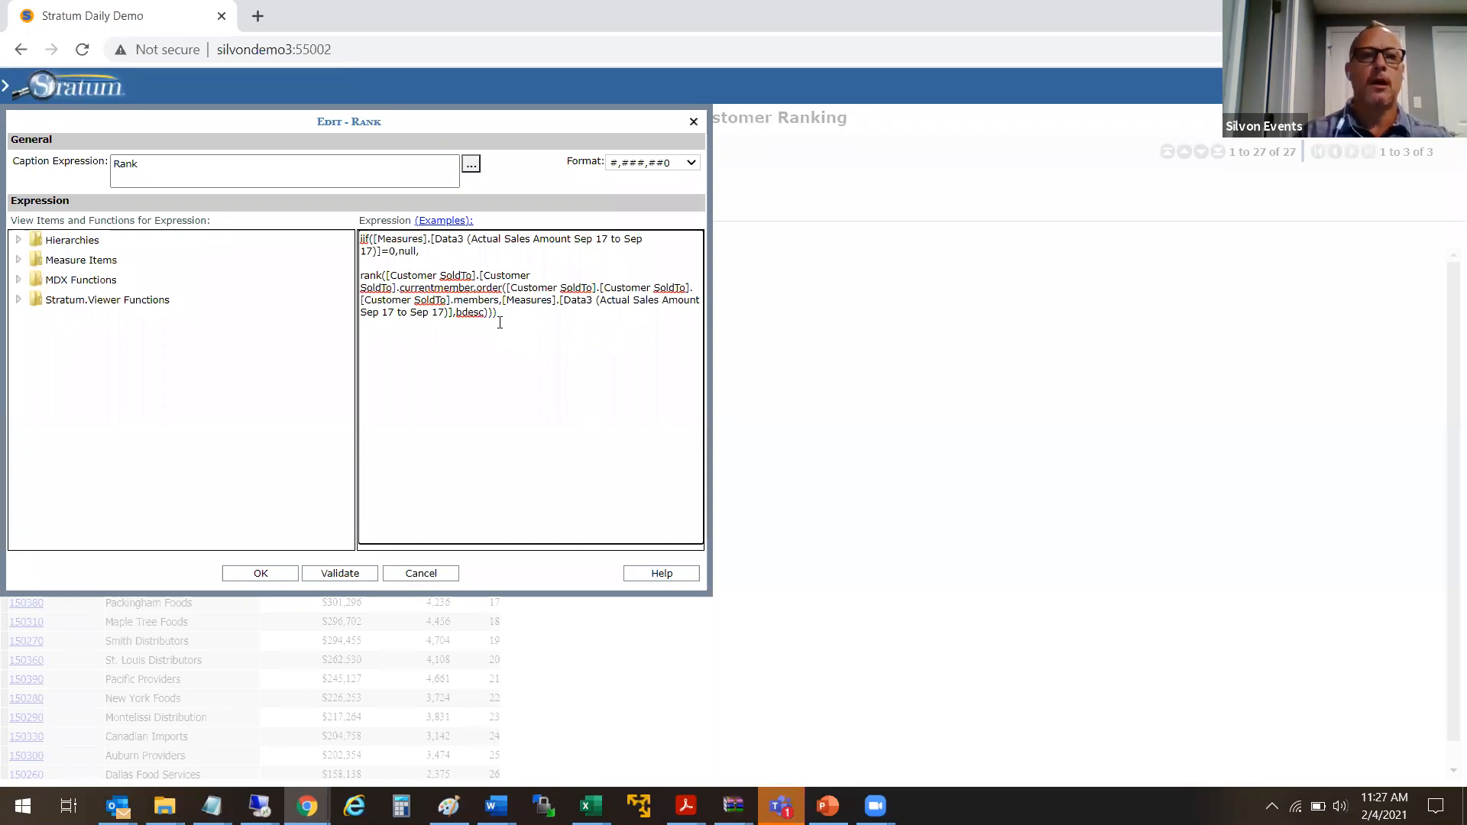
pyautogui.click(420, 575)
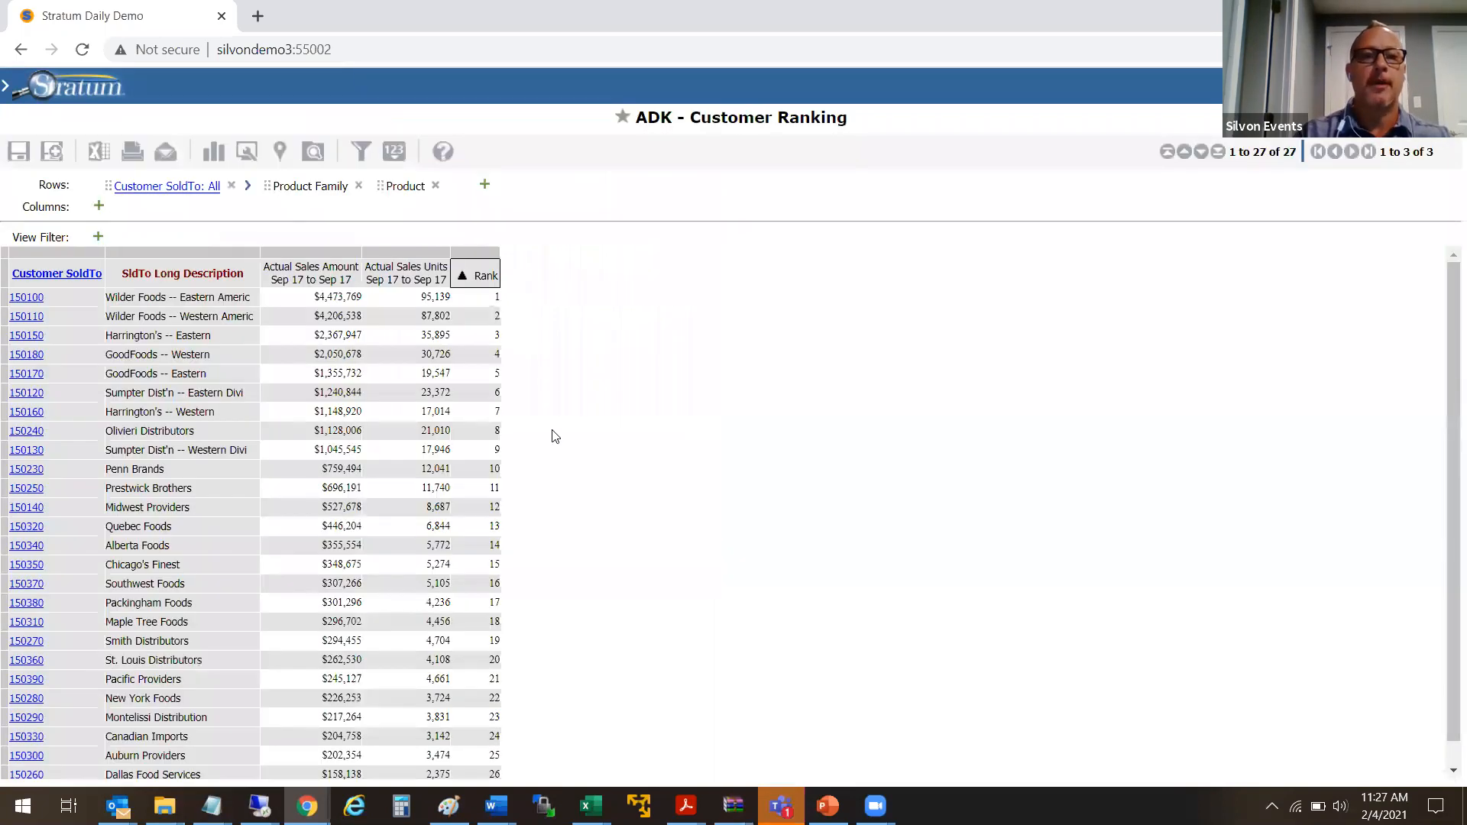
# Open the ADK - Date Differences view and highlight the Difference and Prod Effective Date columns in turn
pyautogui.click(5, 90)
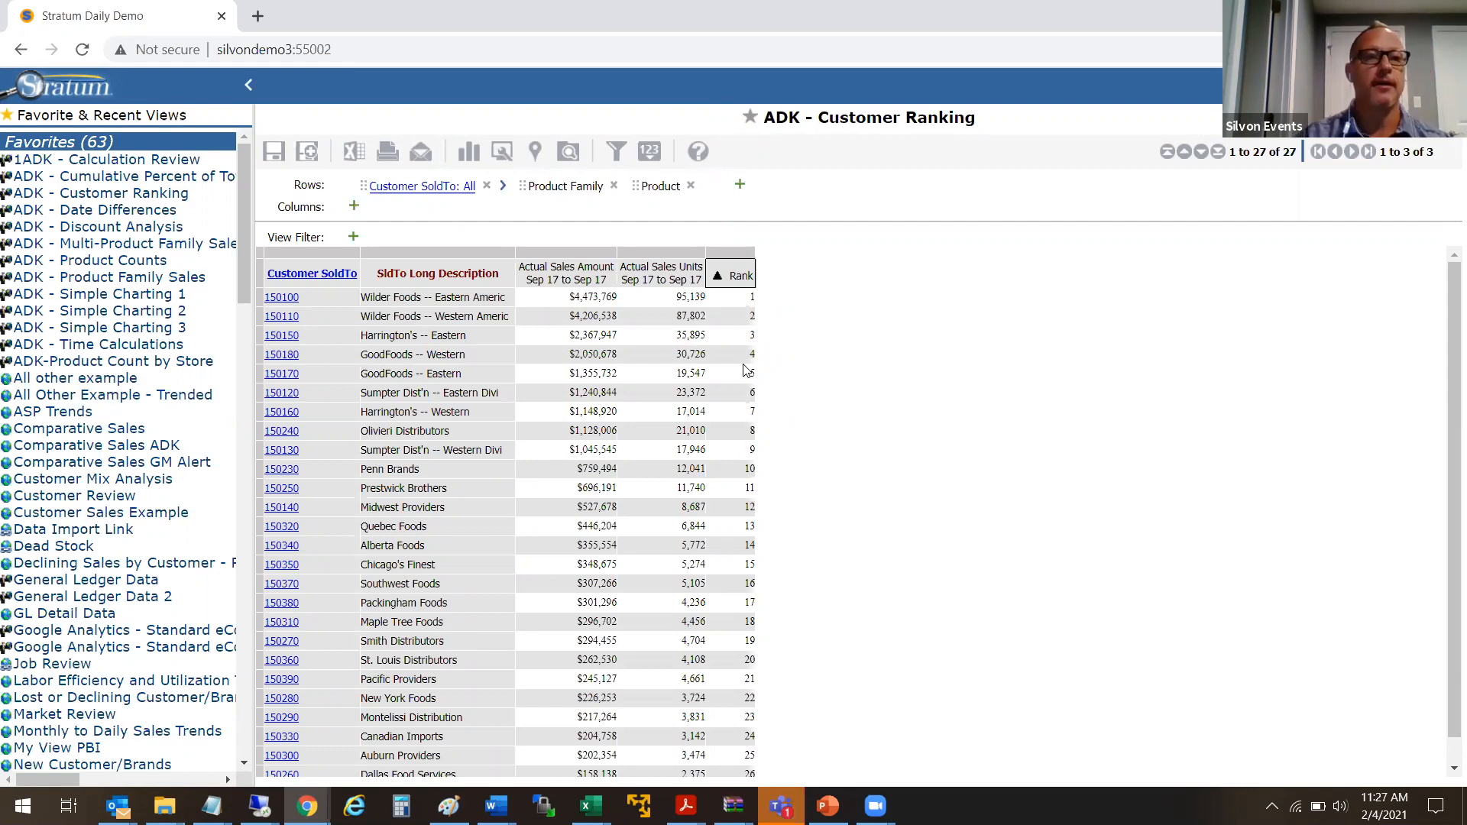
pyautogui.click(163, 211)
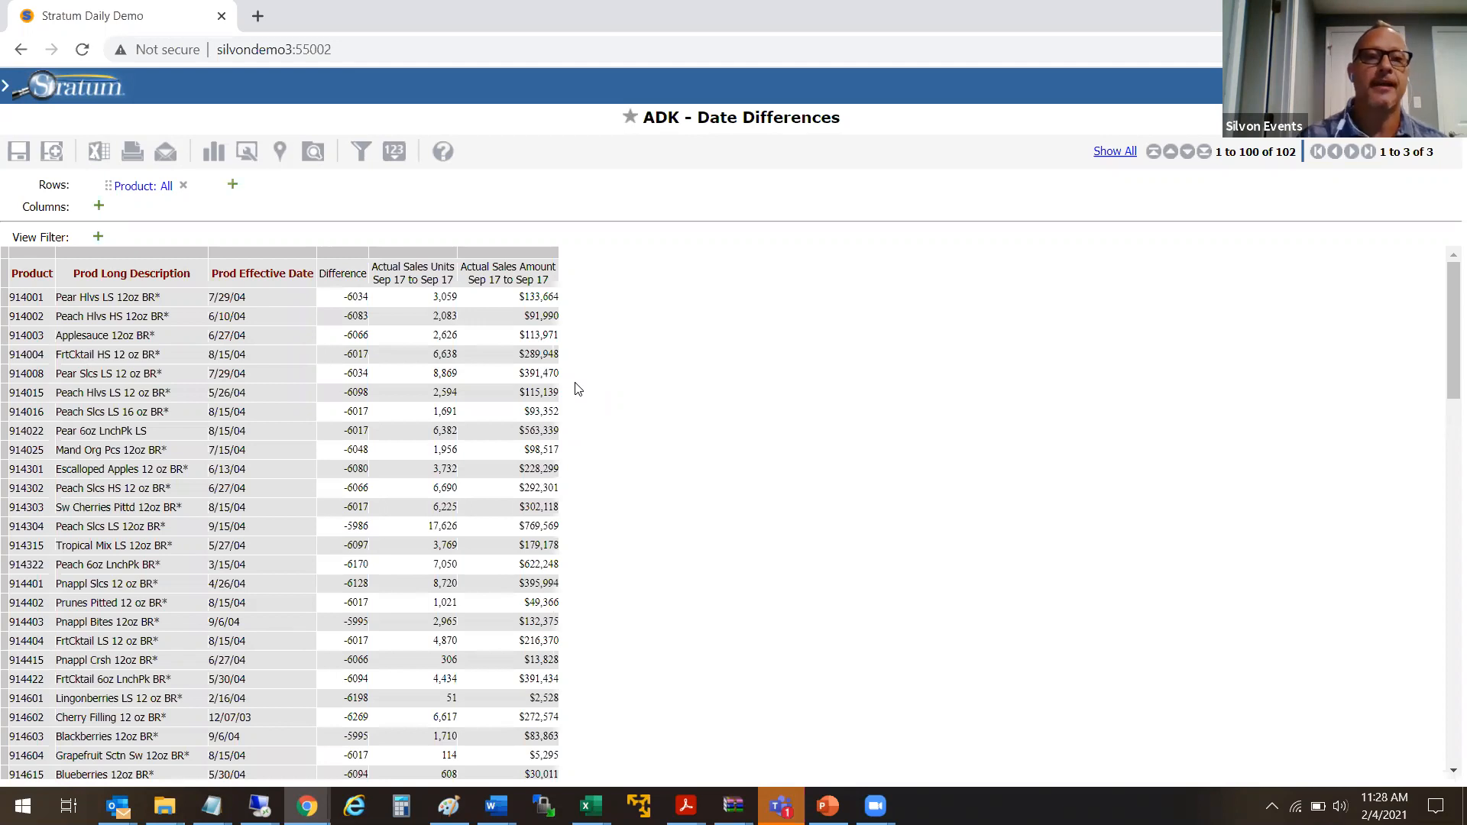
pyautogui.click(354, 281)
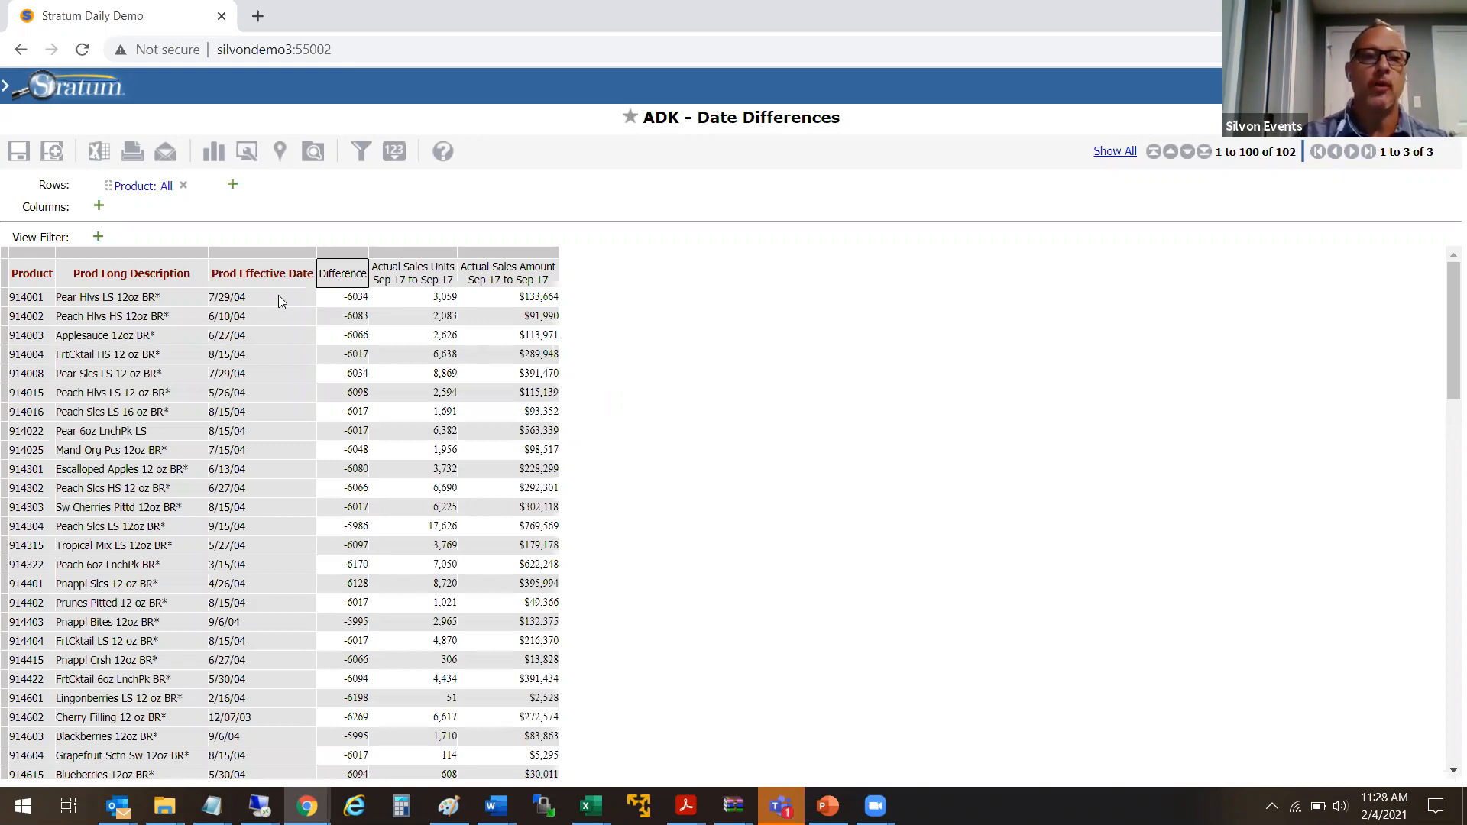
pyautogui.click(349, 257)
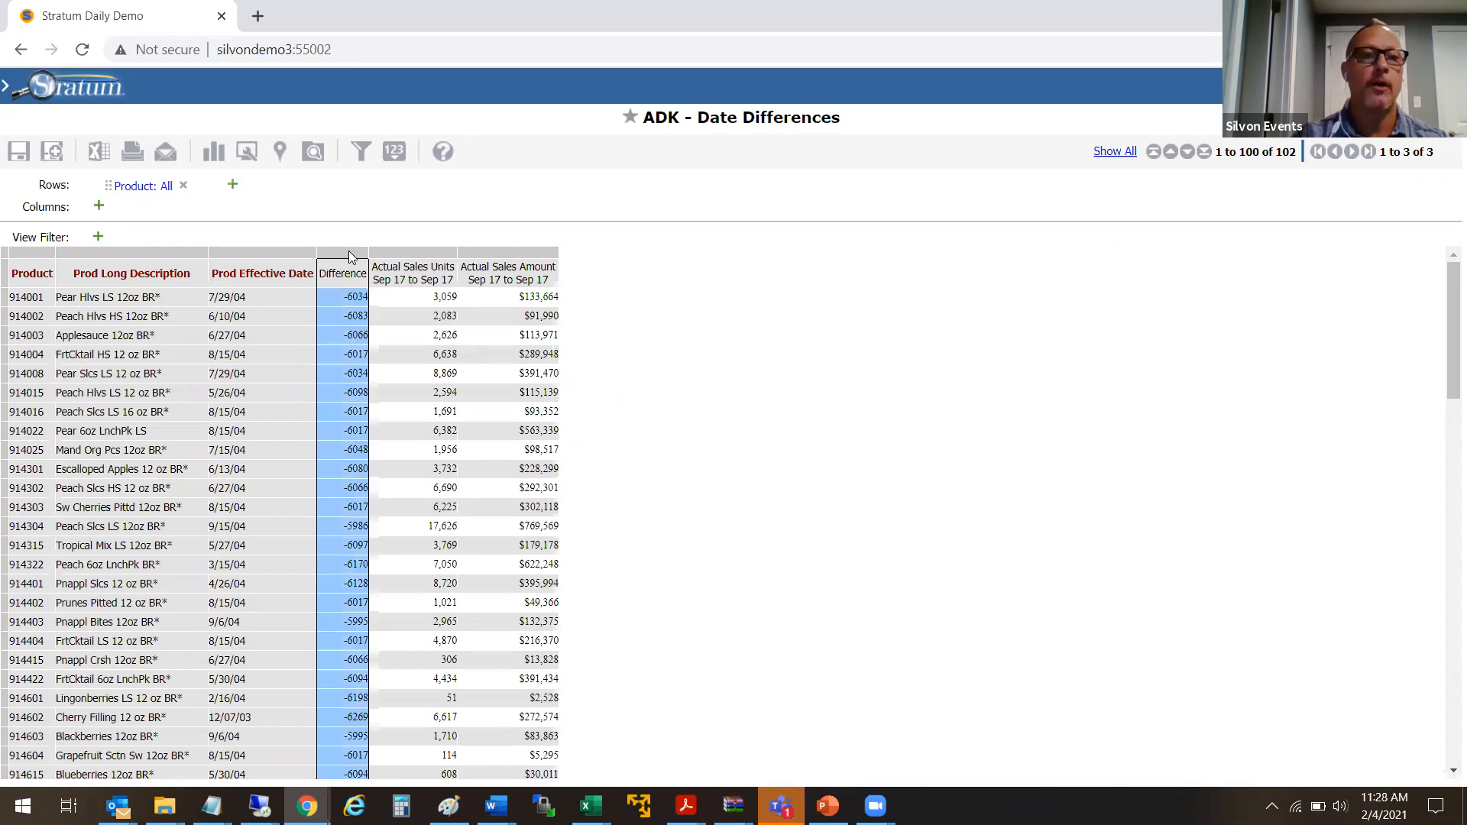
pyautogui.click(289, 252)
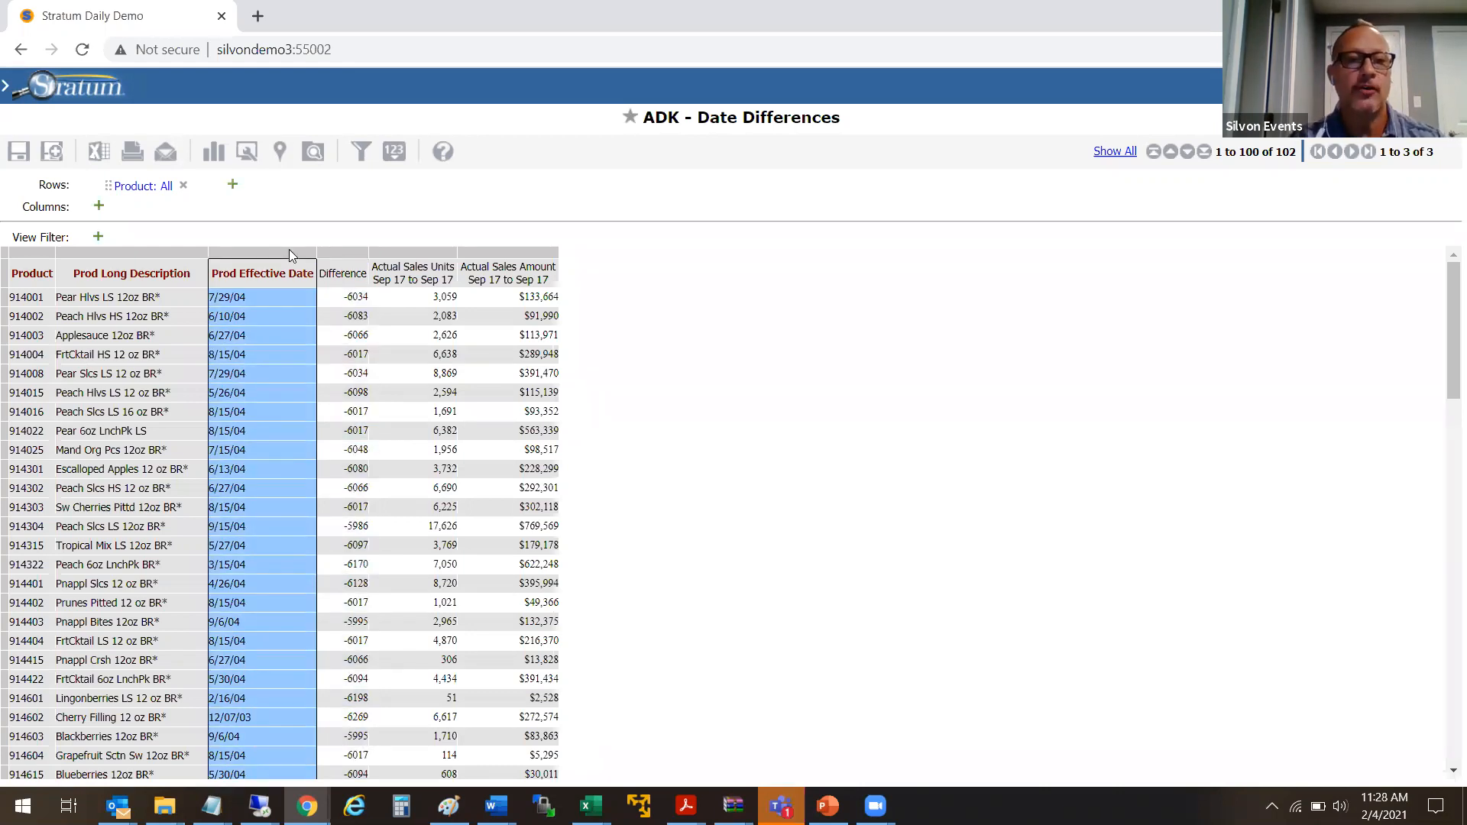
# Set the Difference calculation's number format to #,###,##0 and save it
pyautogui.click(347, 280)
pyautogui.doubleClick(348, 279)
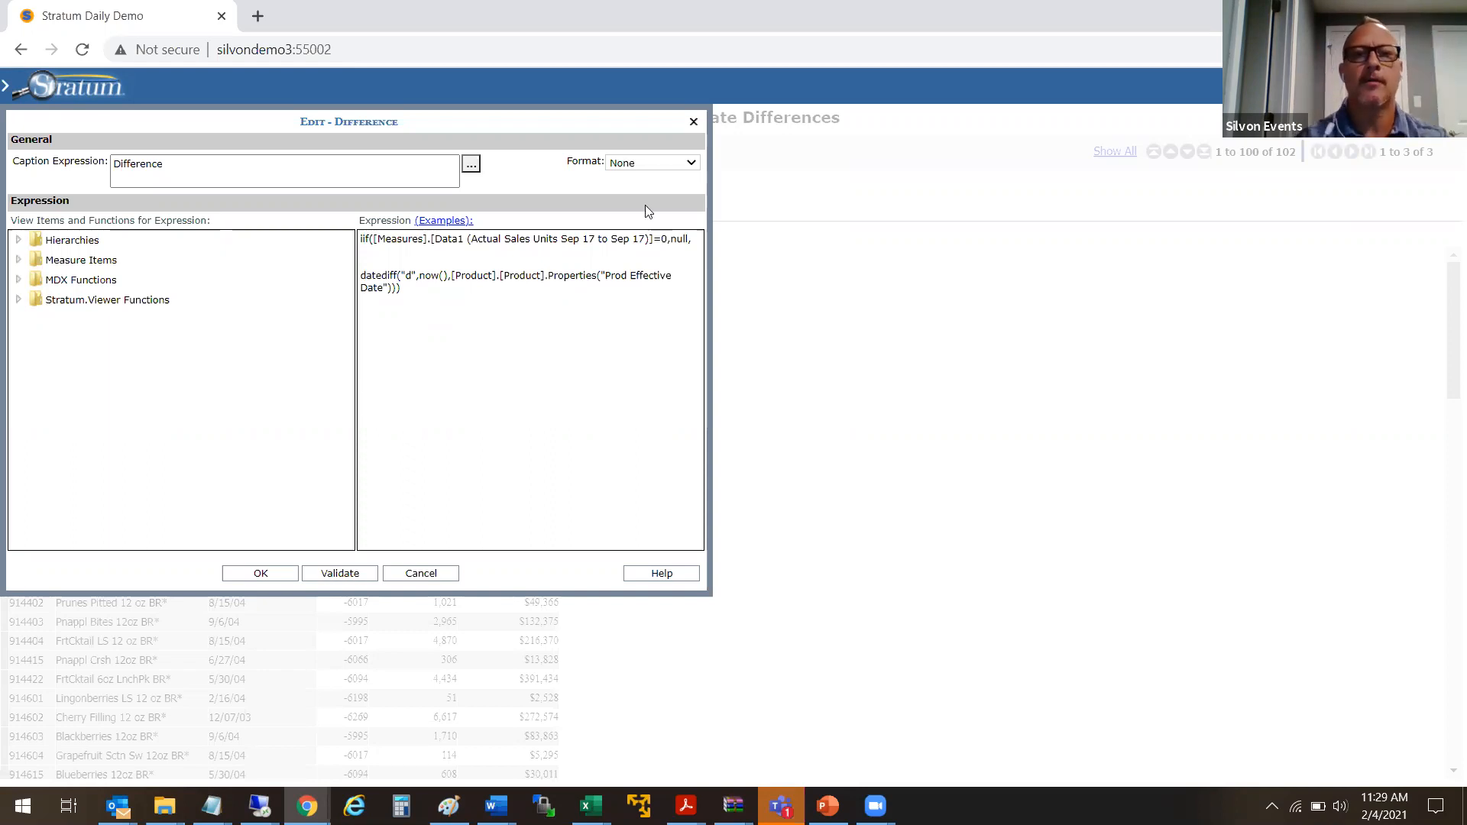
pyautogui.click(689, 171)
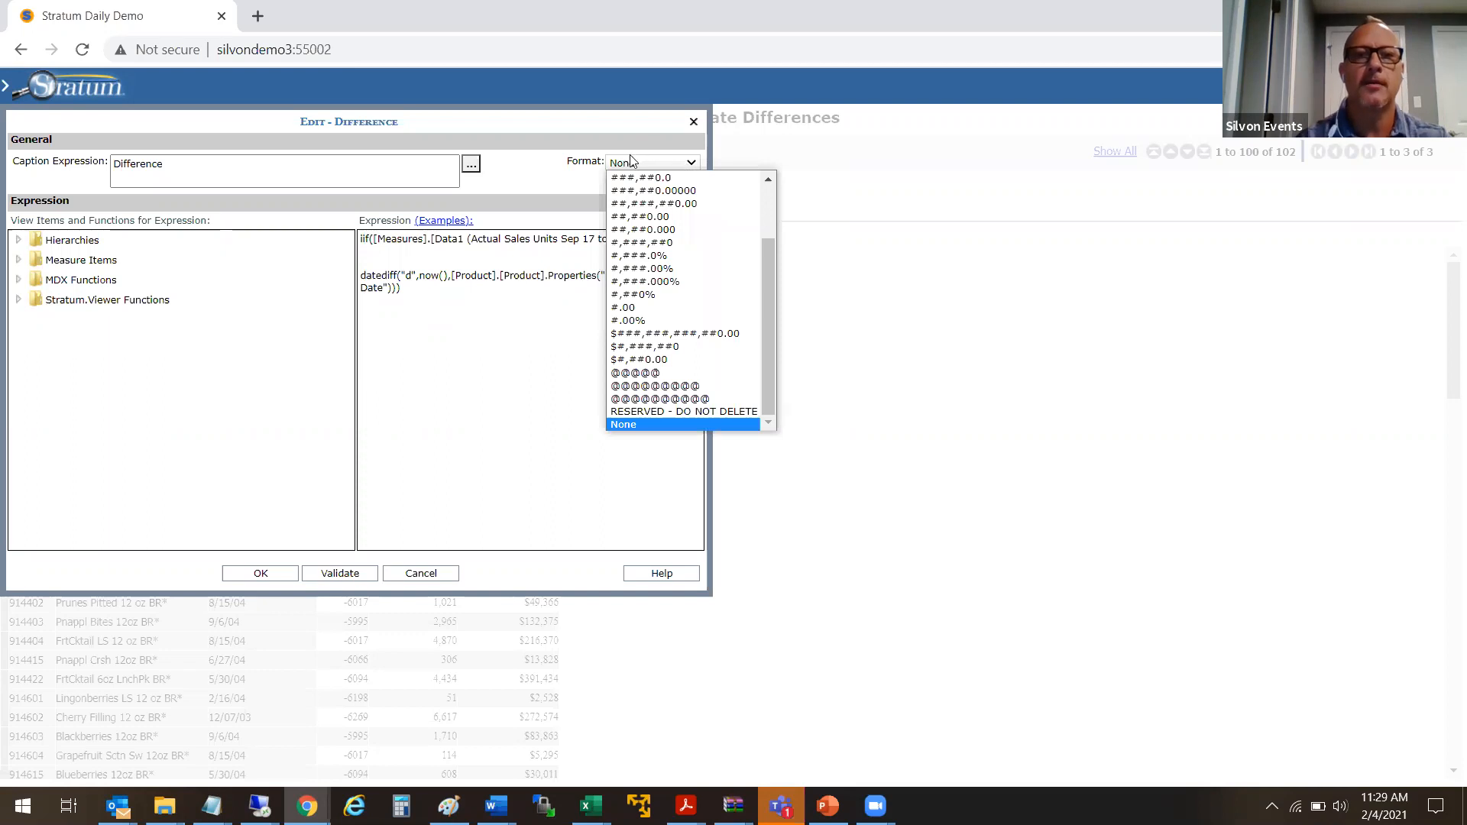
pyautogui.click(651, 255)
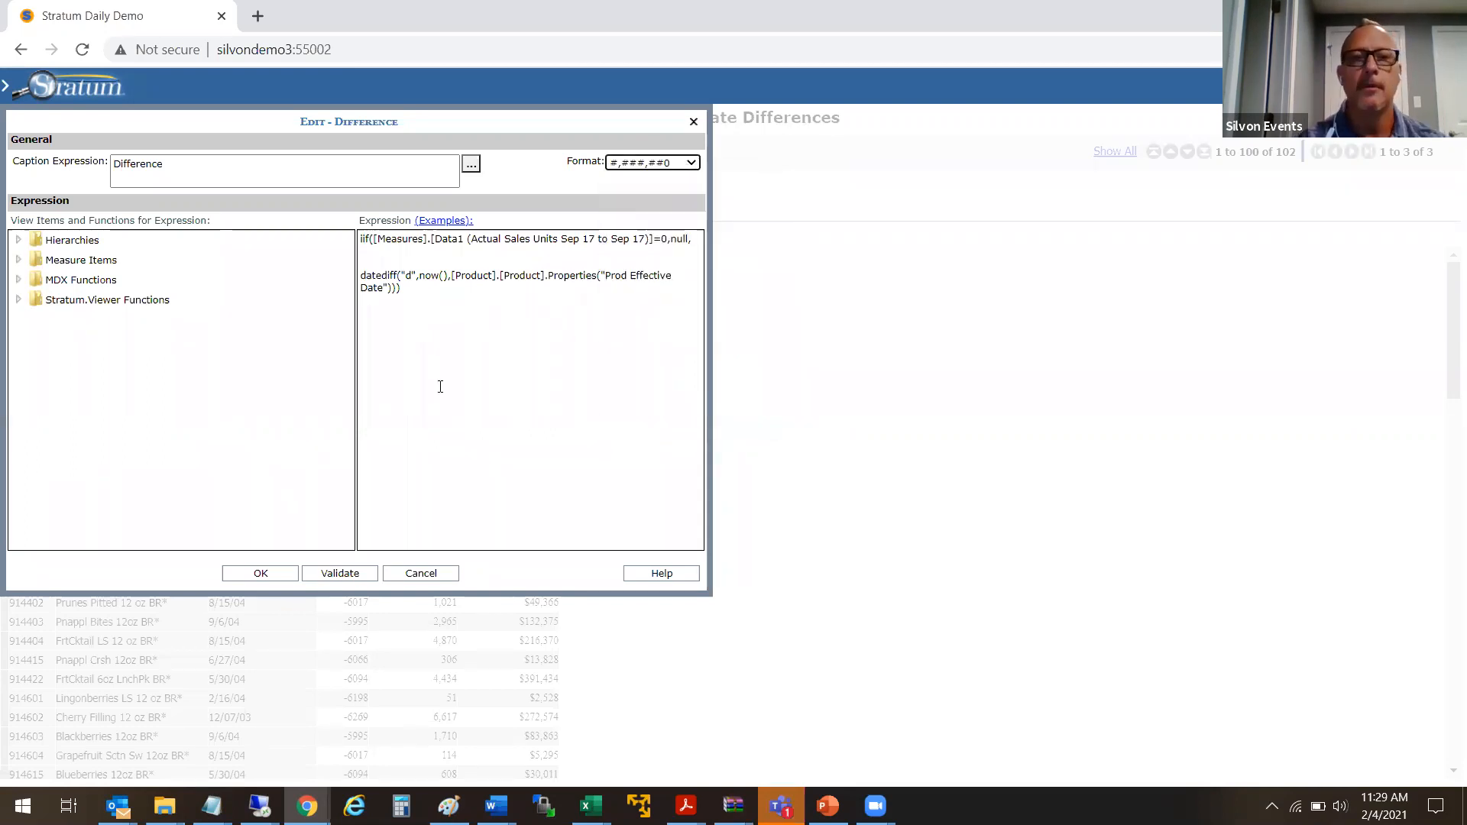
pyautogui.click(244, 573)
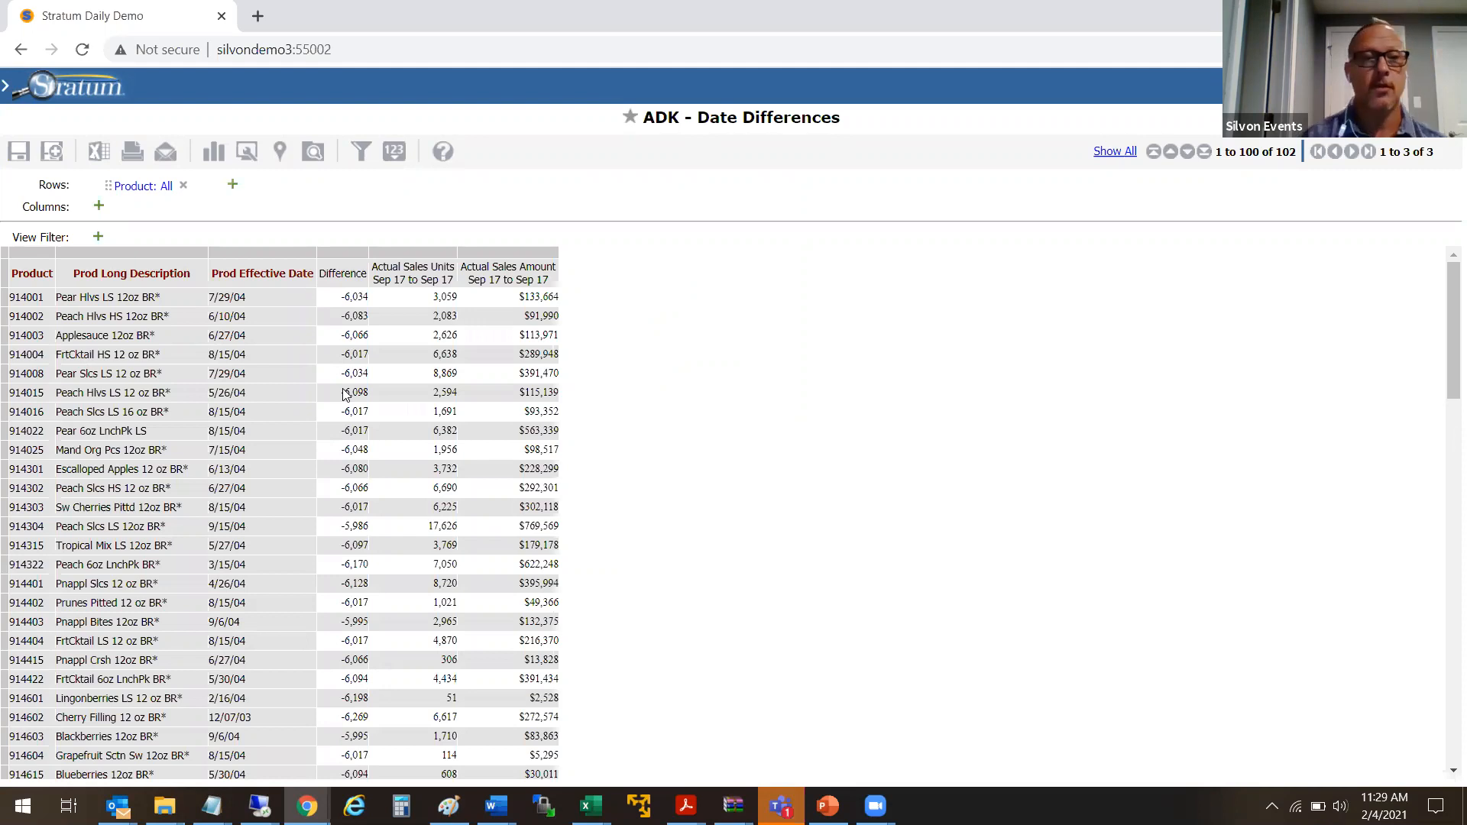
# Open the ADK - Product Counts view, examine the Frozen Products Sales calculation's expression without changing it, and highlight that column
pyautogui.click(6, 87)
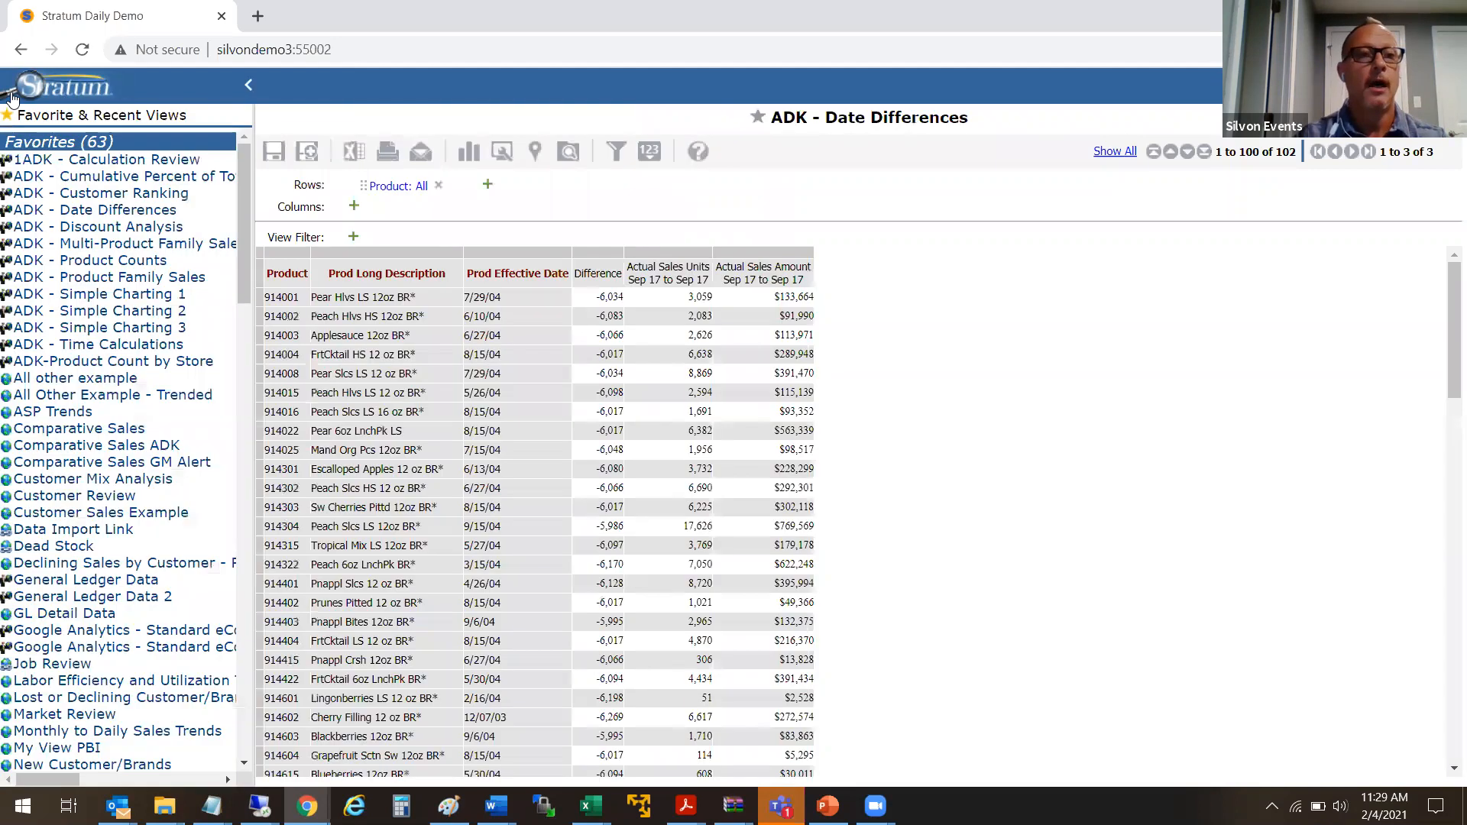
pyautogui.click(92, 260)
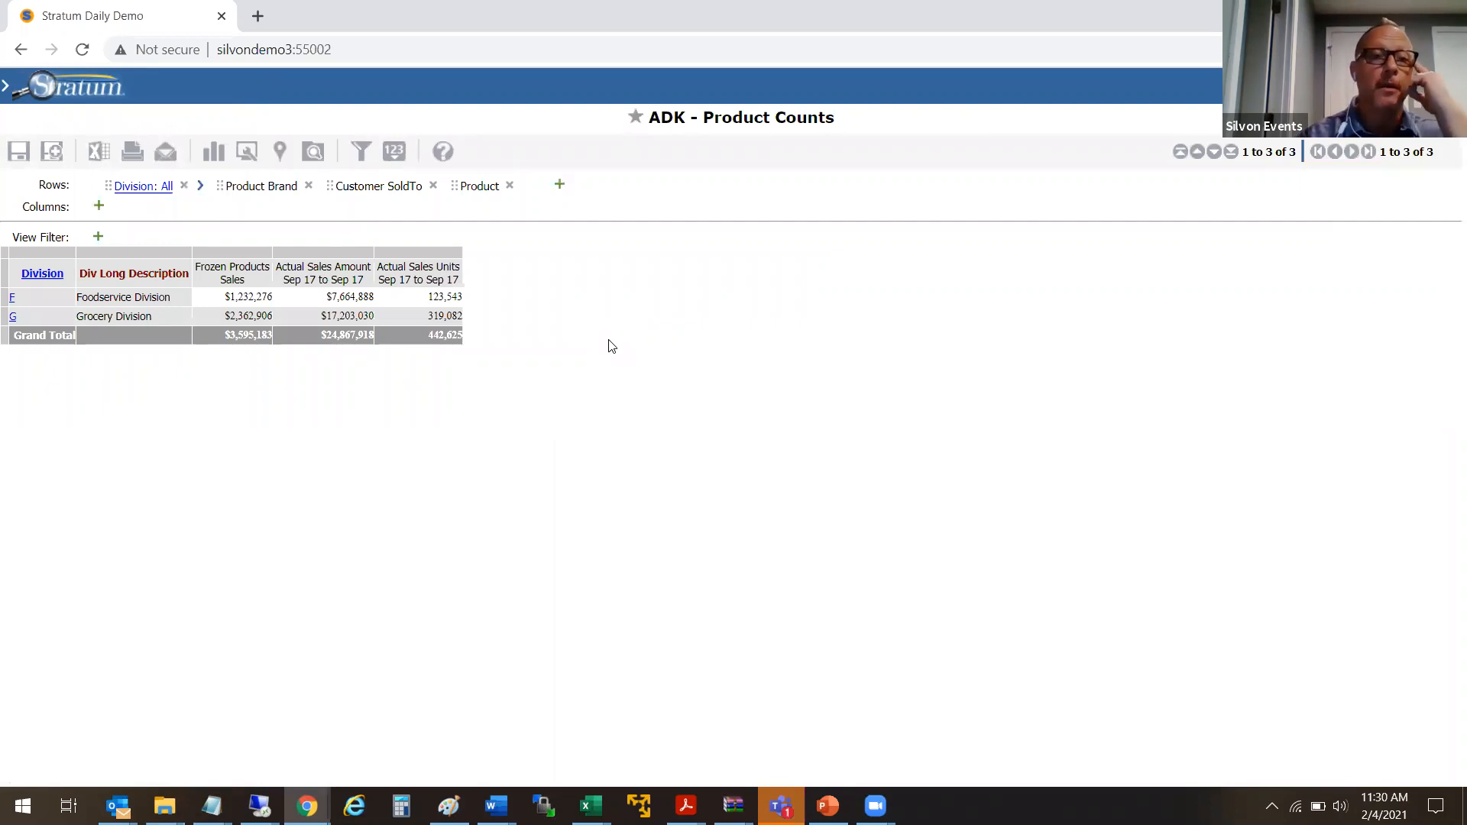
pyautogui.click(252, 284)
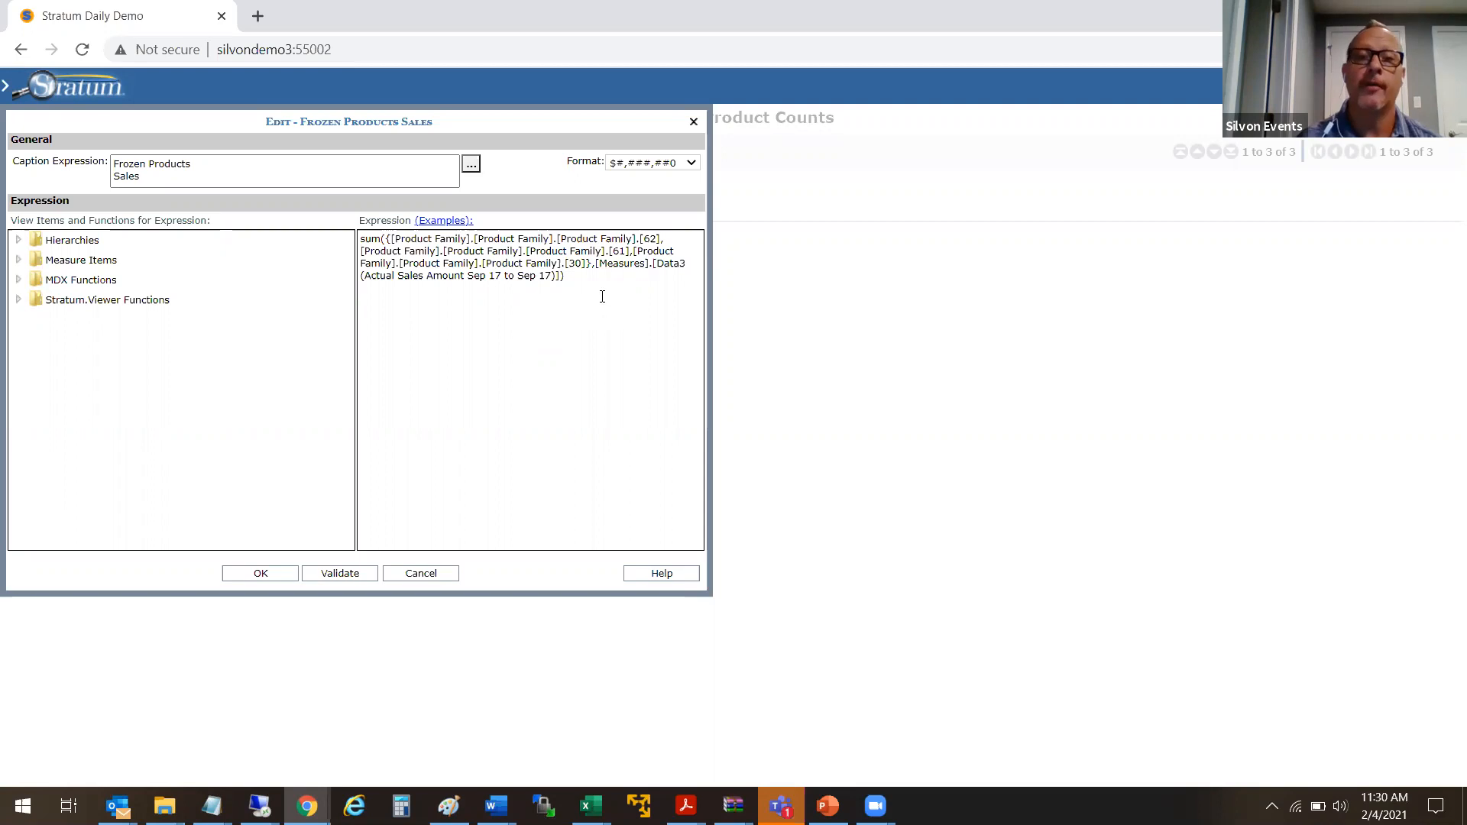
pyautogui.click(395, 573)
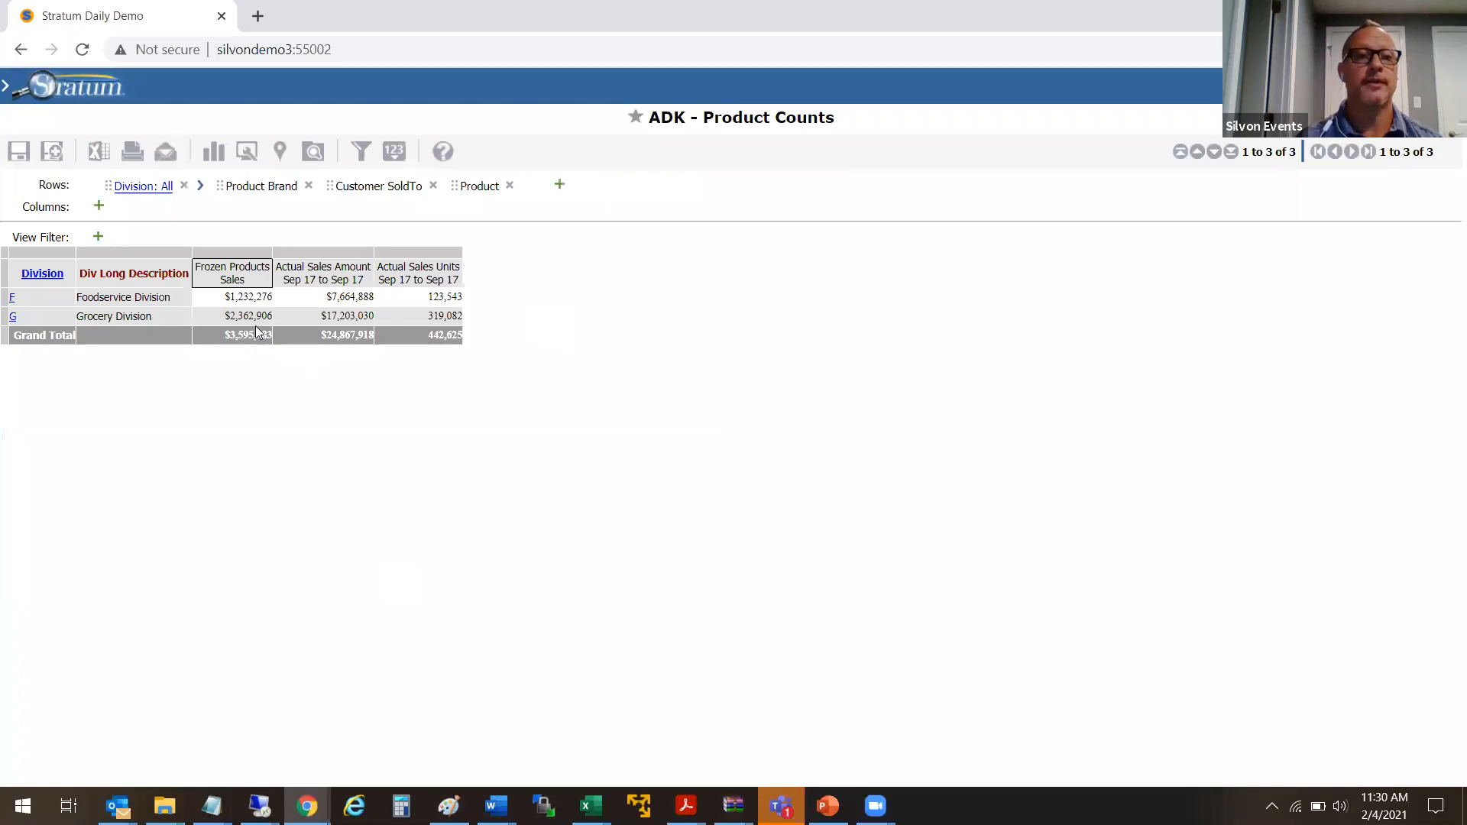
pyautogui.click(244, 262)
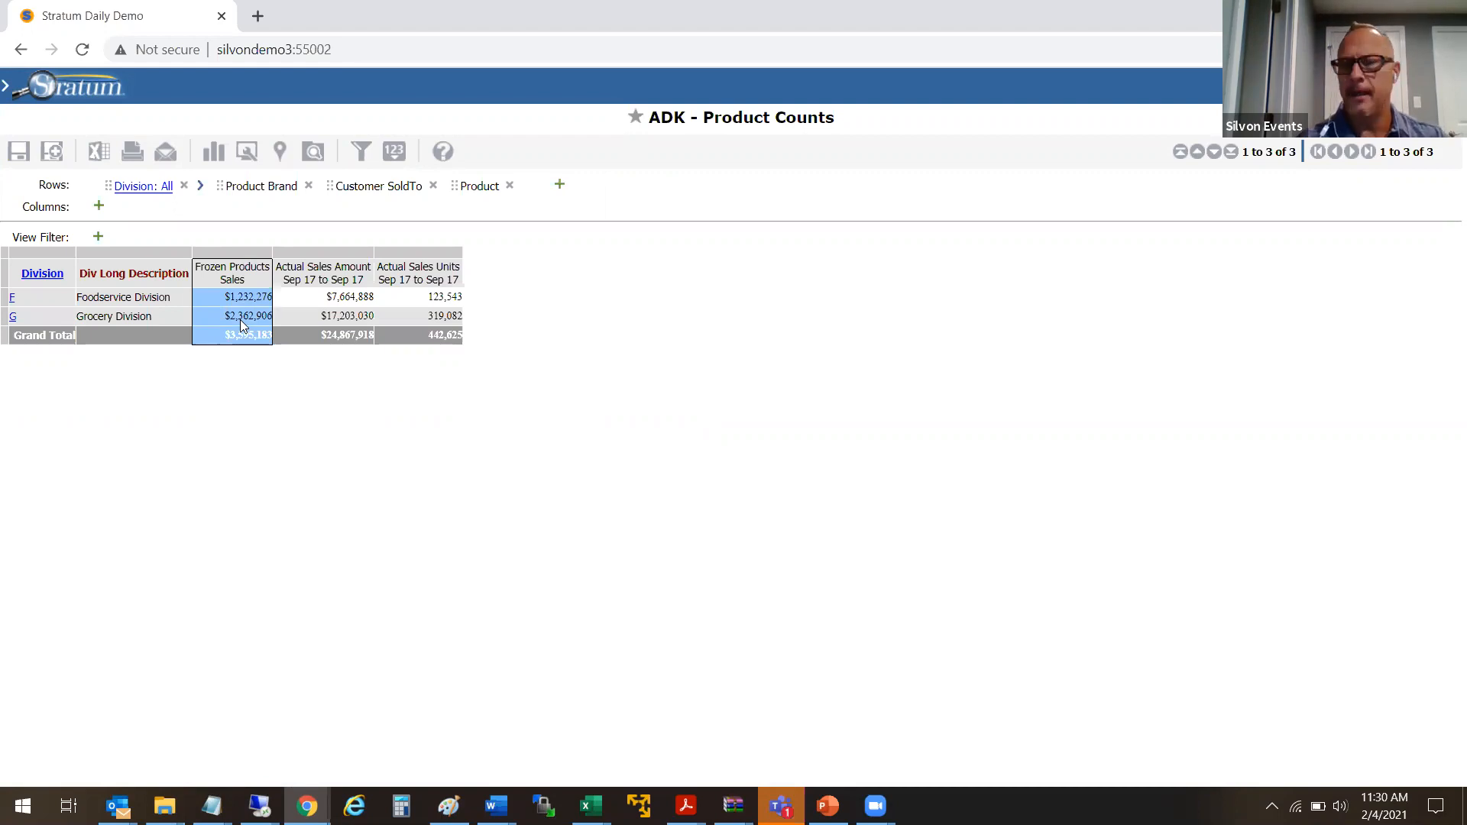
# Open the ADK - Product Family Sales view and bring up its Applesauce Sales calculation for editing
pyautogui.click(25, 100)
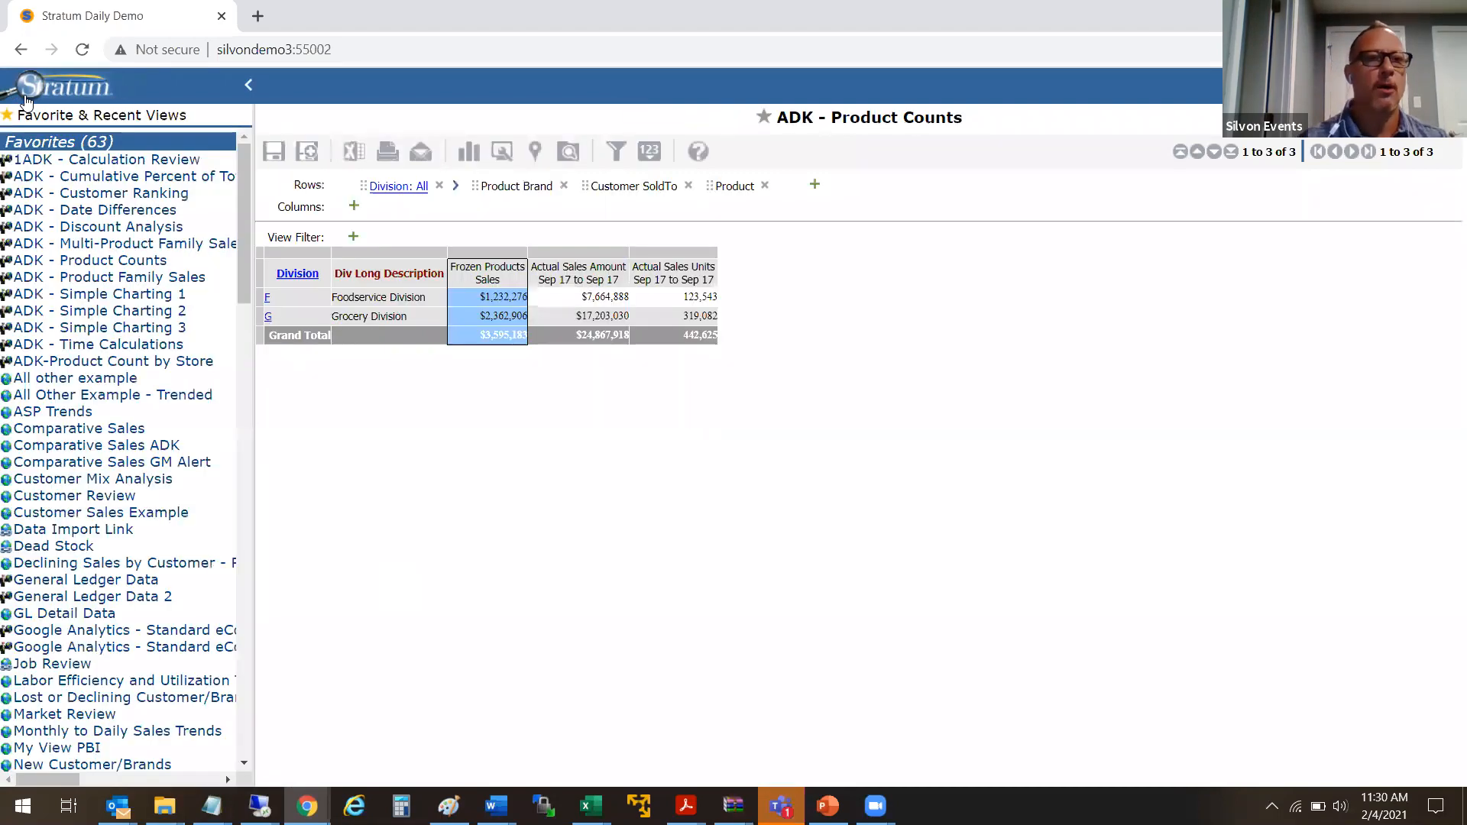
pyautogui.click(114, 276)
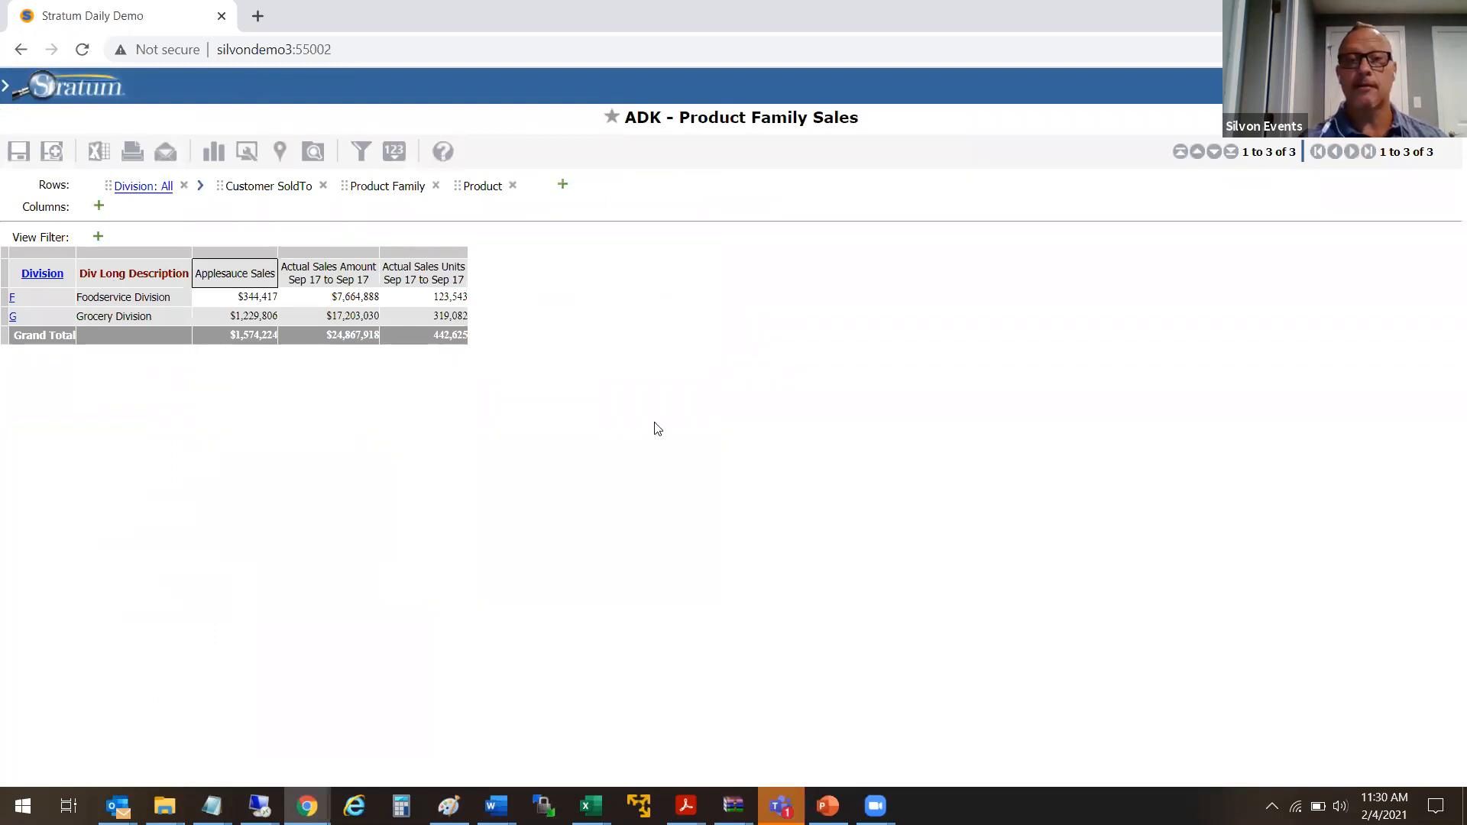
pyautogui.click(246, 280)
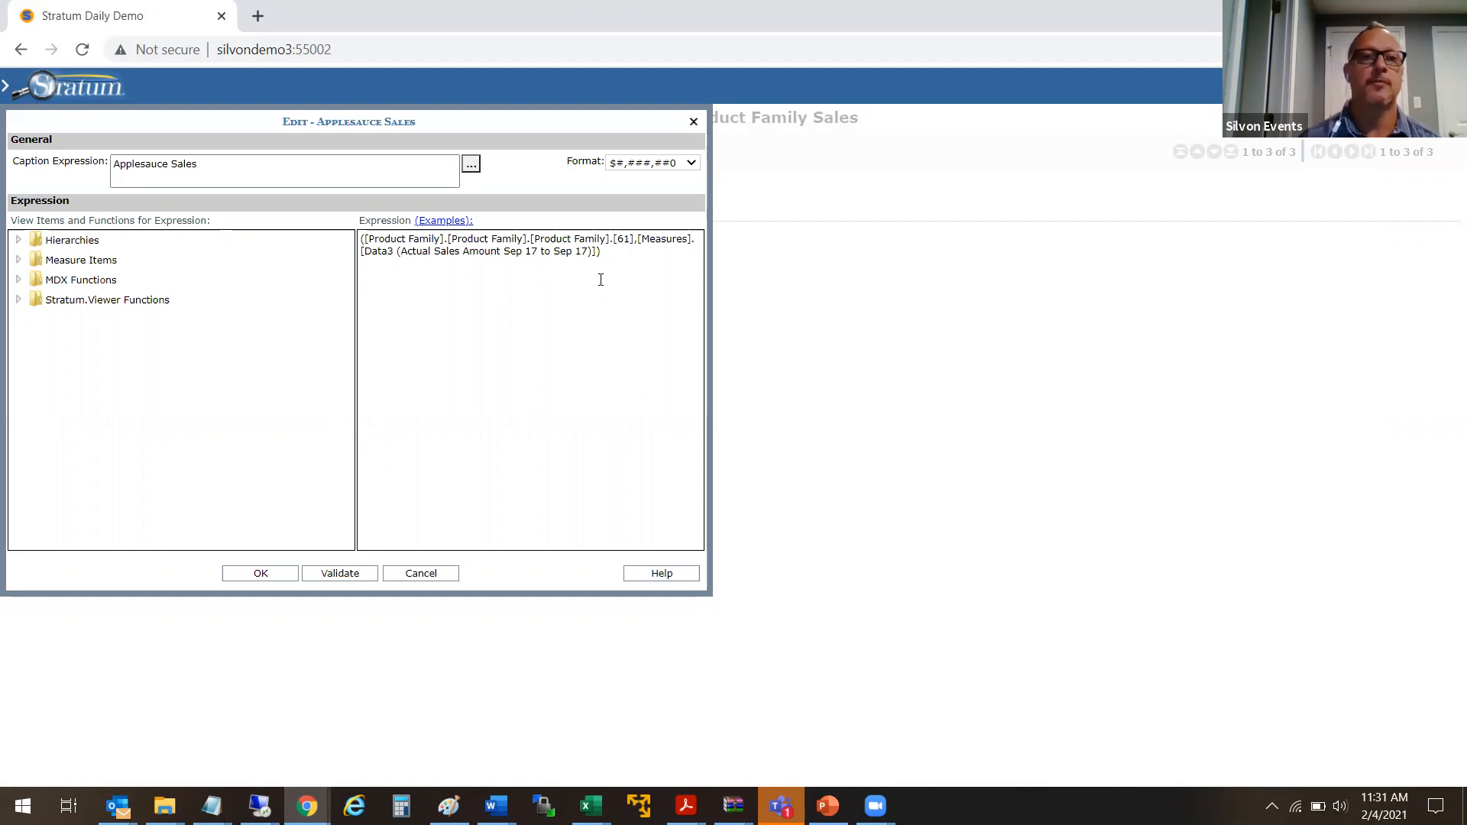
# Replace the Applesauce Sales expression with an opening parenthesis and expand the Product Family hierarchy down to its level items
pyautogui.click(632, 245)
pyautogui.hotkey('ctrl', 'a')
pyautogui.press('Delete')
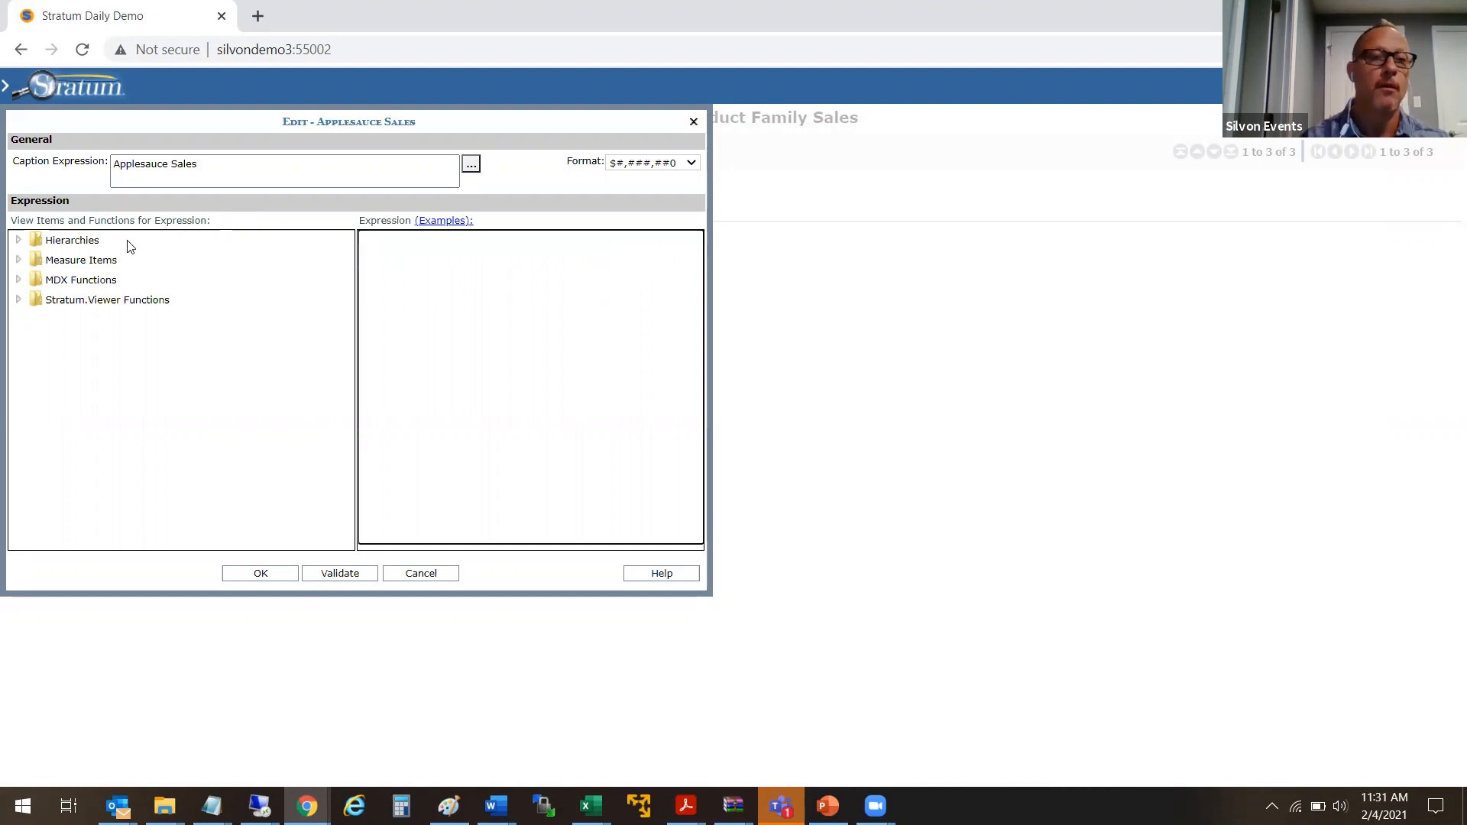
pyautogui.write('(')
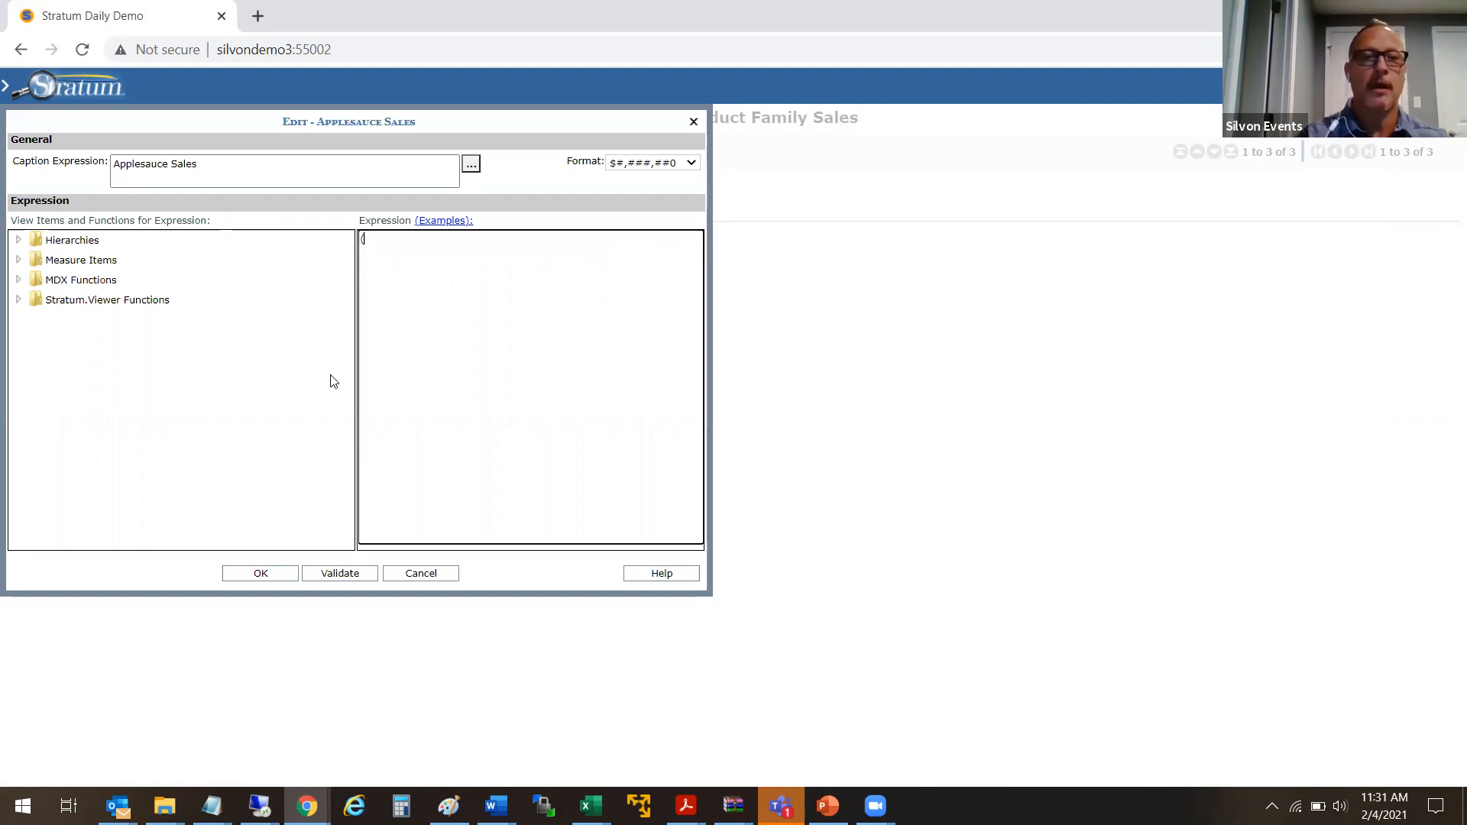
pyautogui.click(17, 241)
pyautogui.click(36, 299)
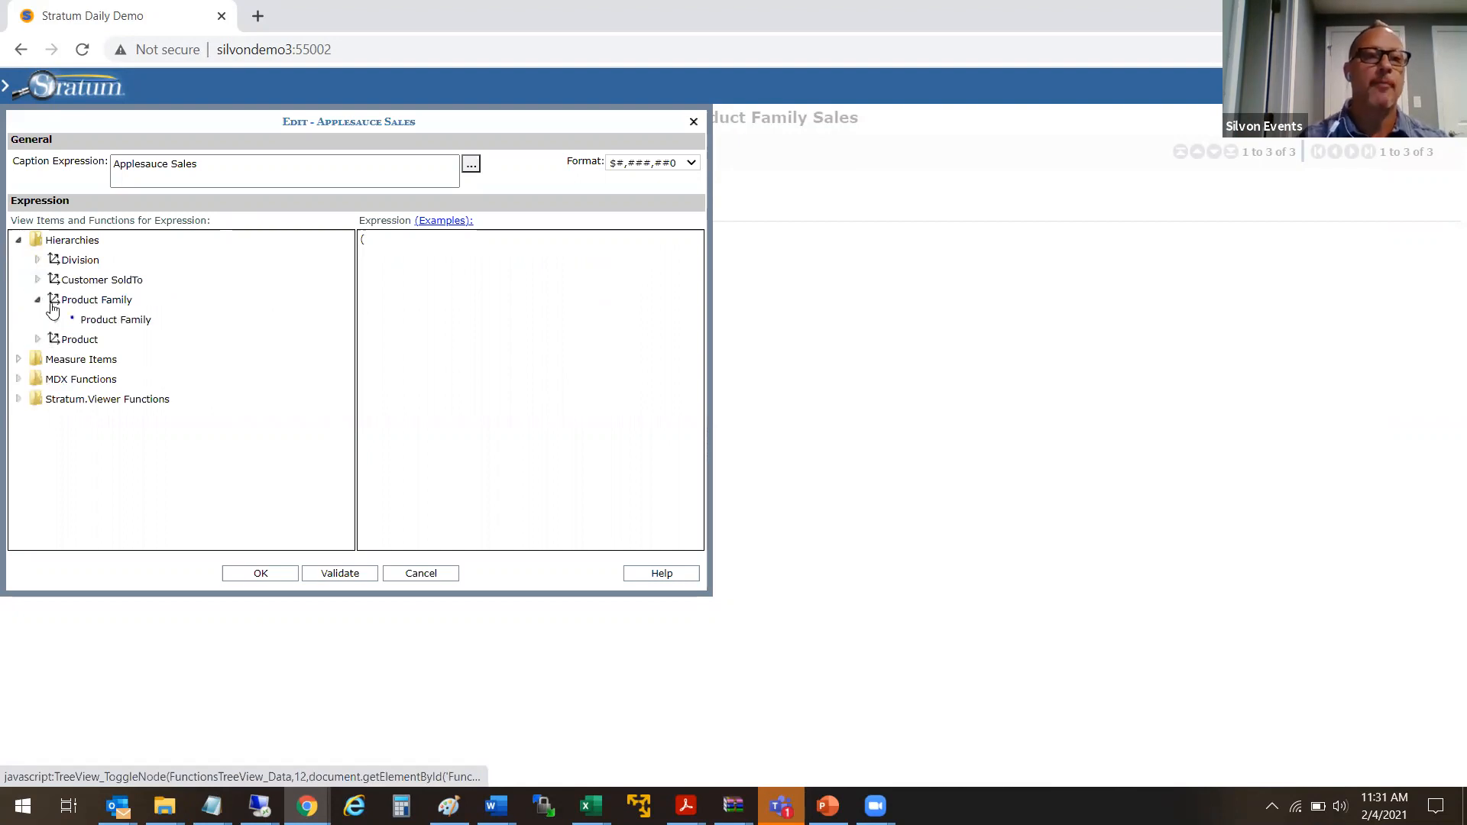
pyautogui.click(56, 320)
# Insert Product Family members 62 Frozen Juice and 63 Frozen Fruit into the expression from the member list
pyautogui.click(116, 359)
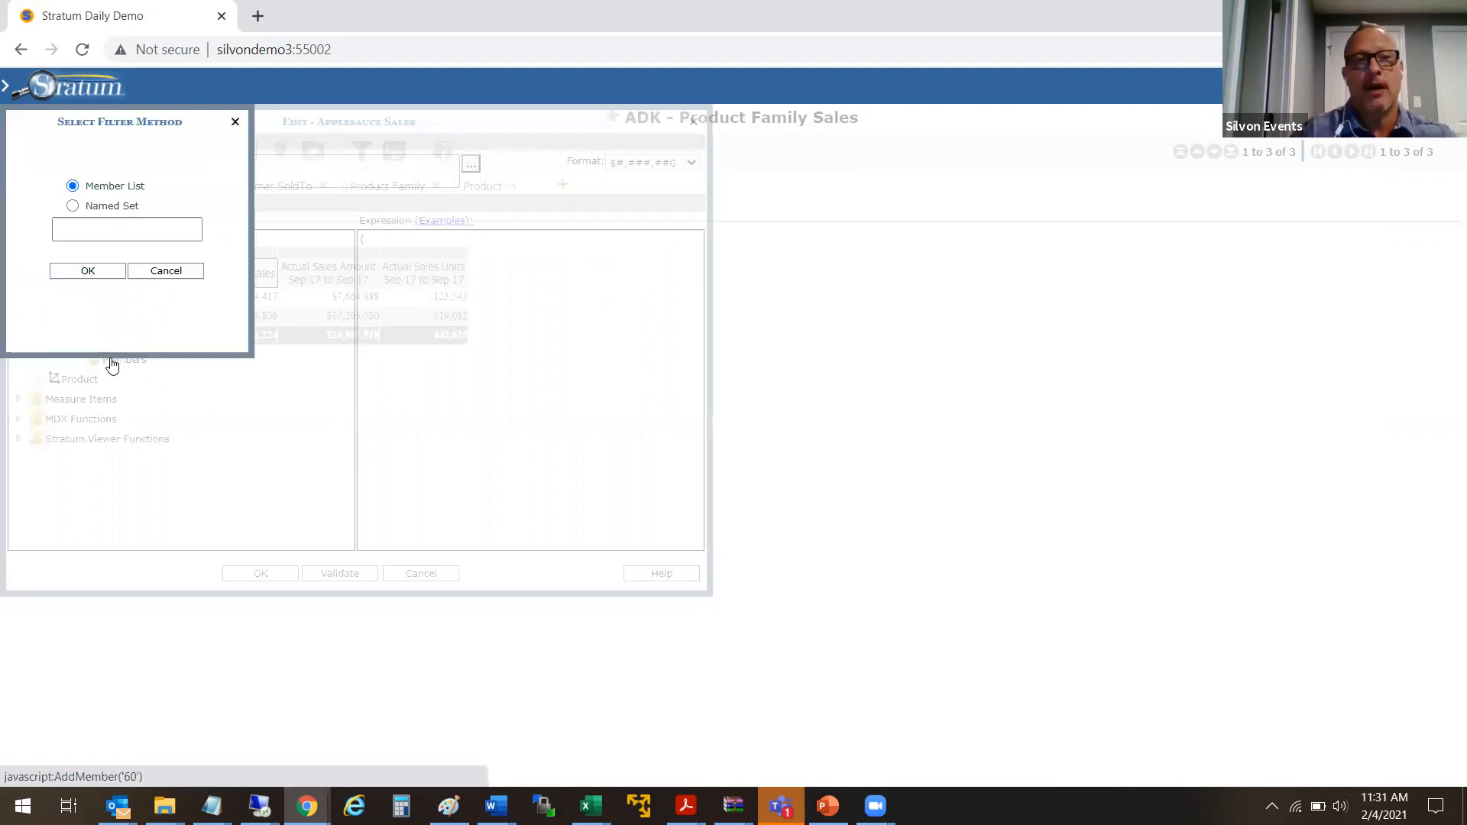
pyautogui.click(105, 267)
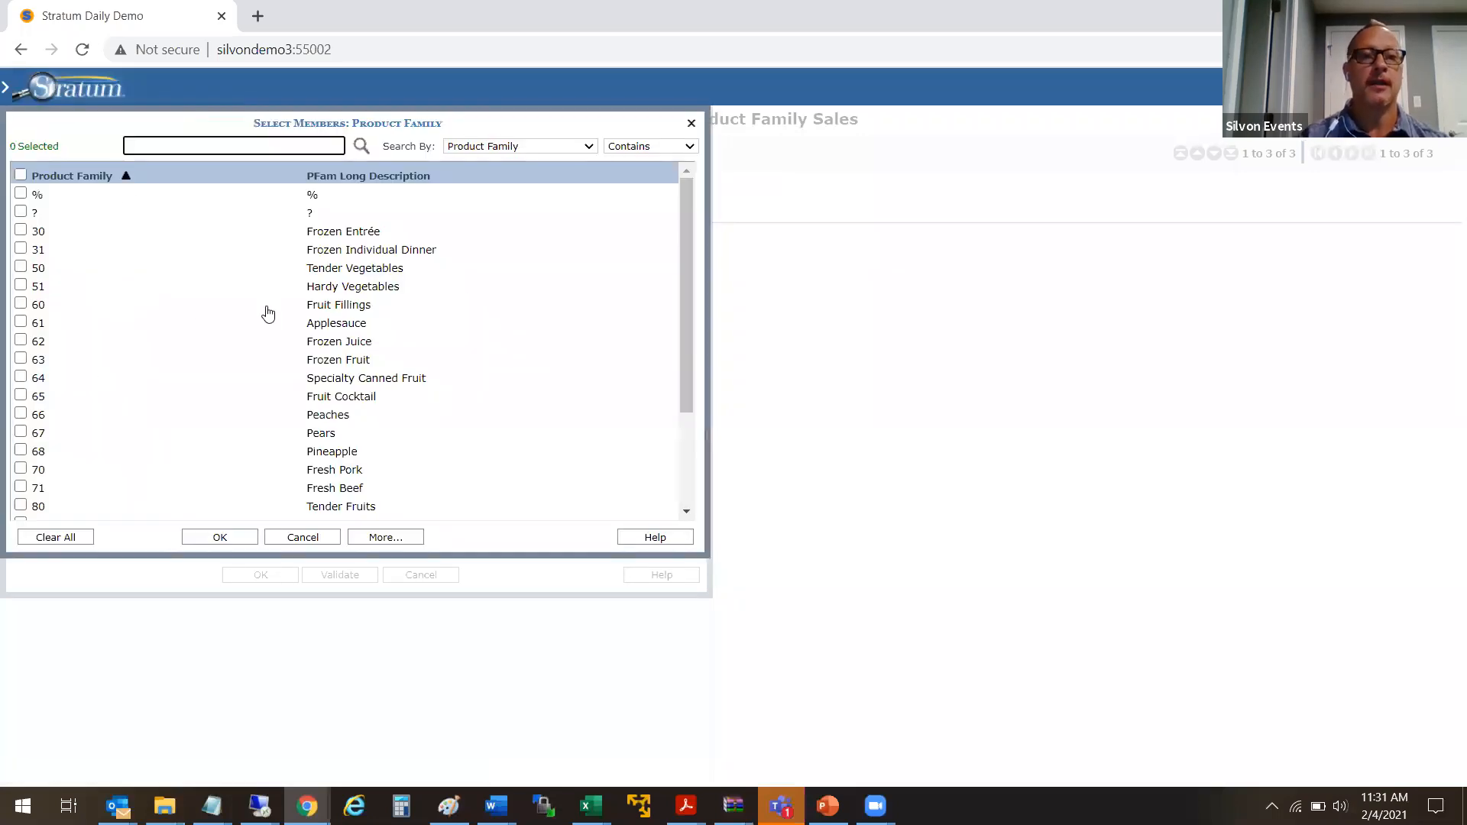
pyautogui.click(274, 308)
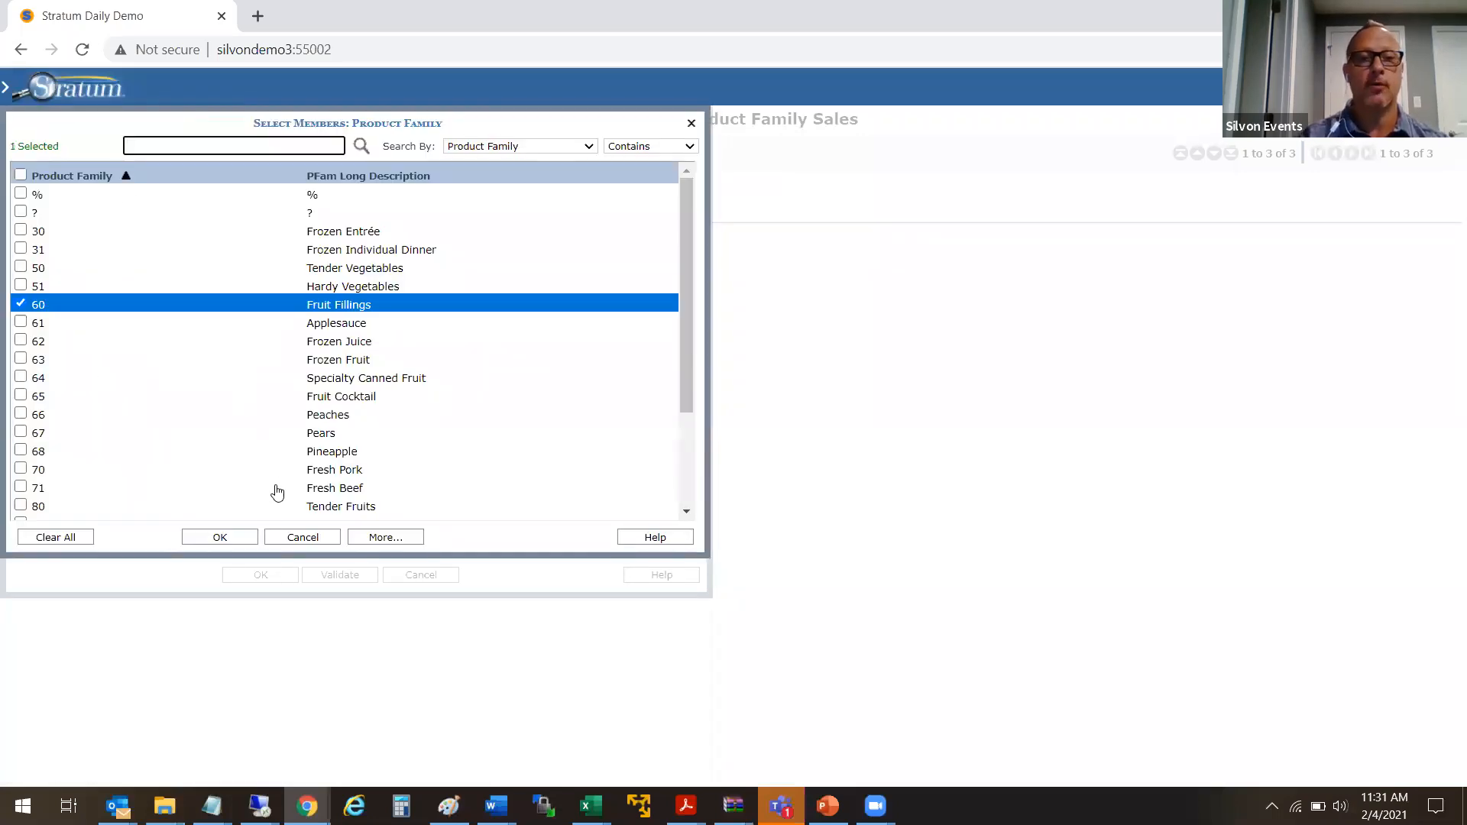
pyautogui.click(292, 324)
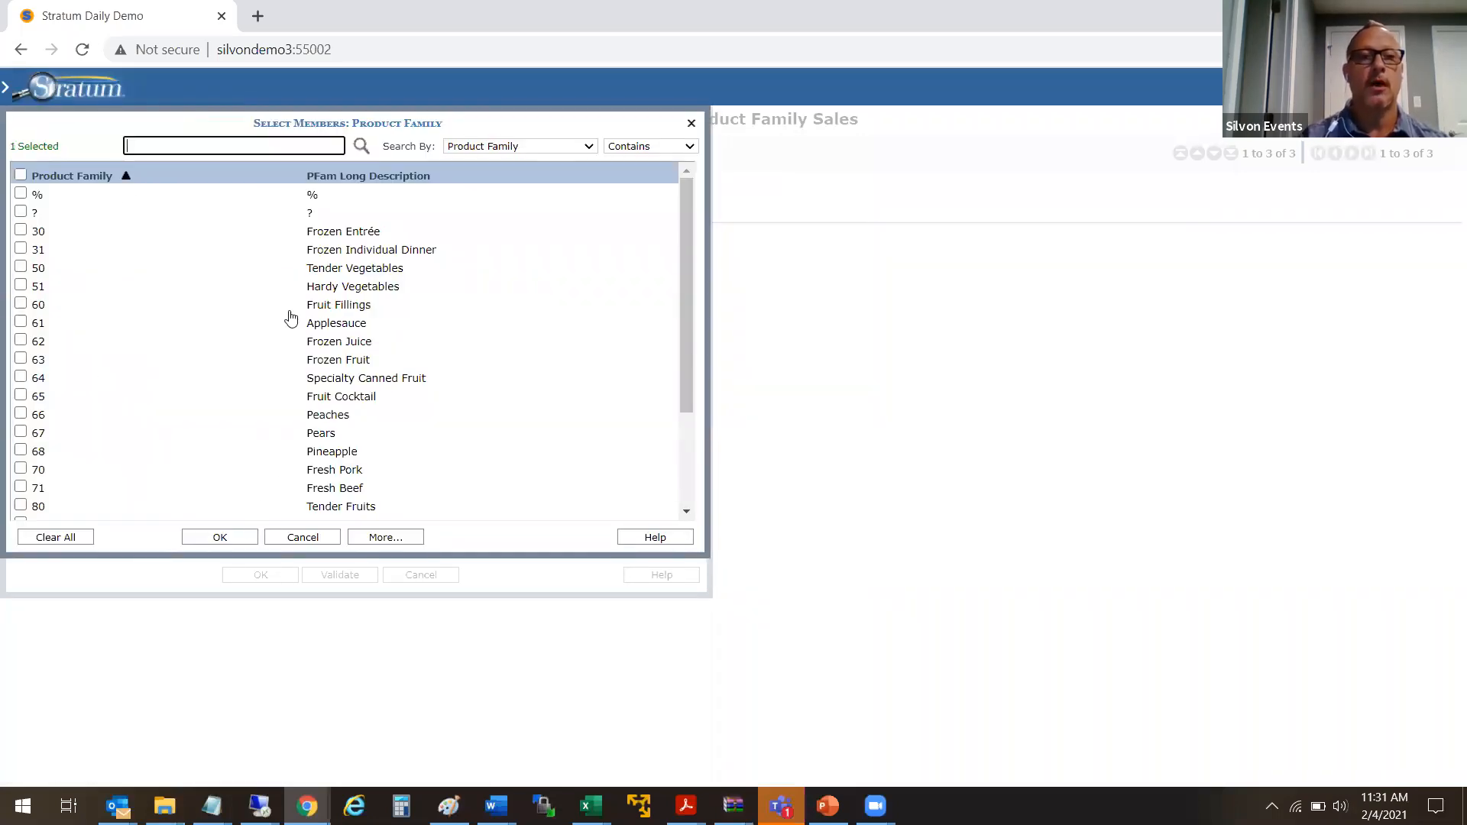
pyautogui.click(327, 338)
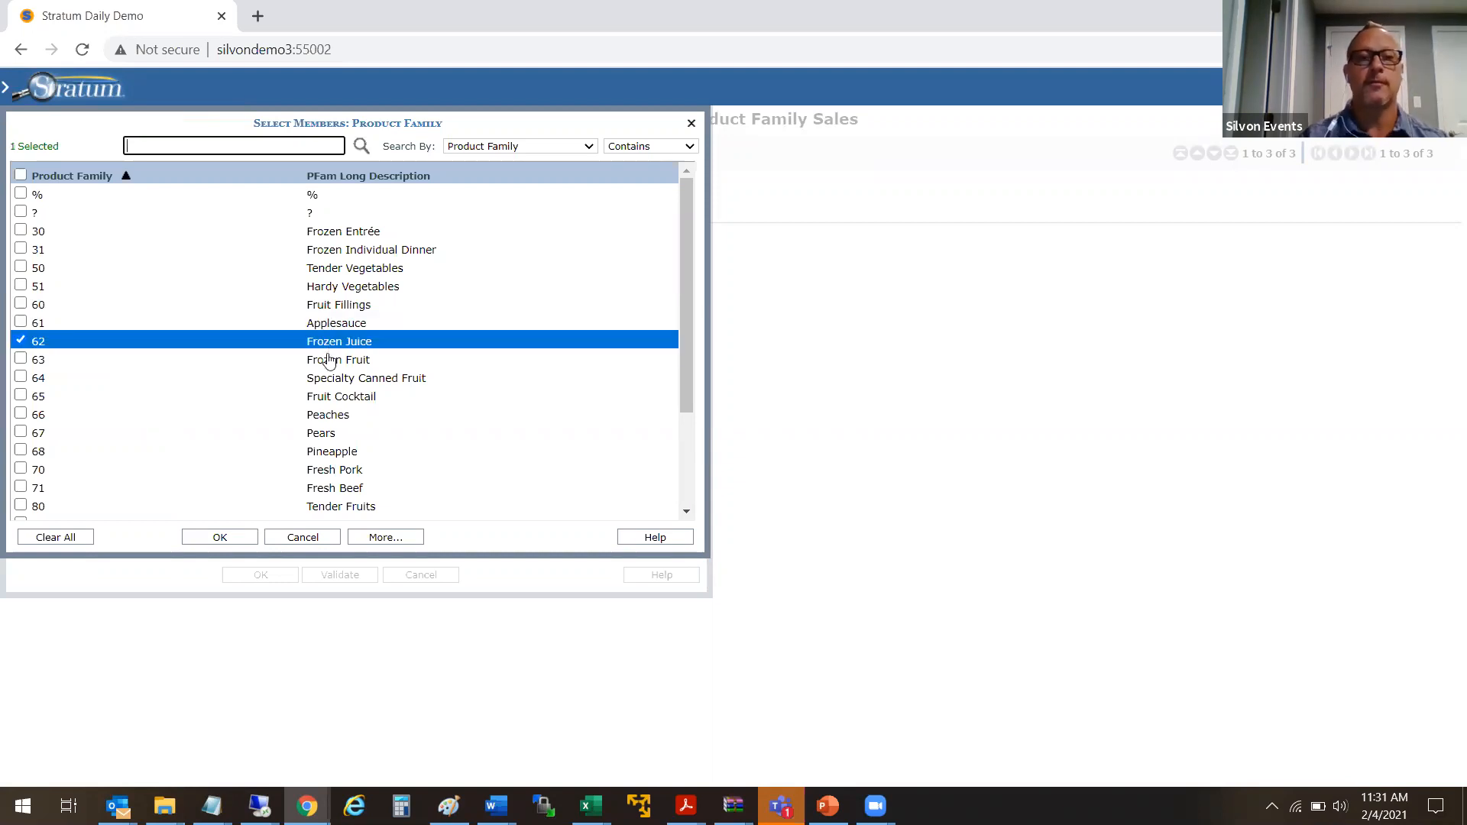
pyautogui.keyDown('ctrl'); pyautogui.click(328, 361); pyautogui.keyUp('ctrl')
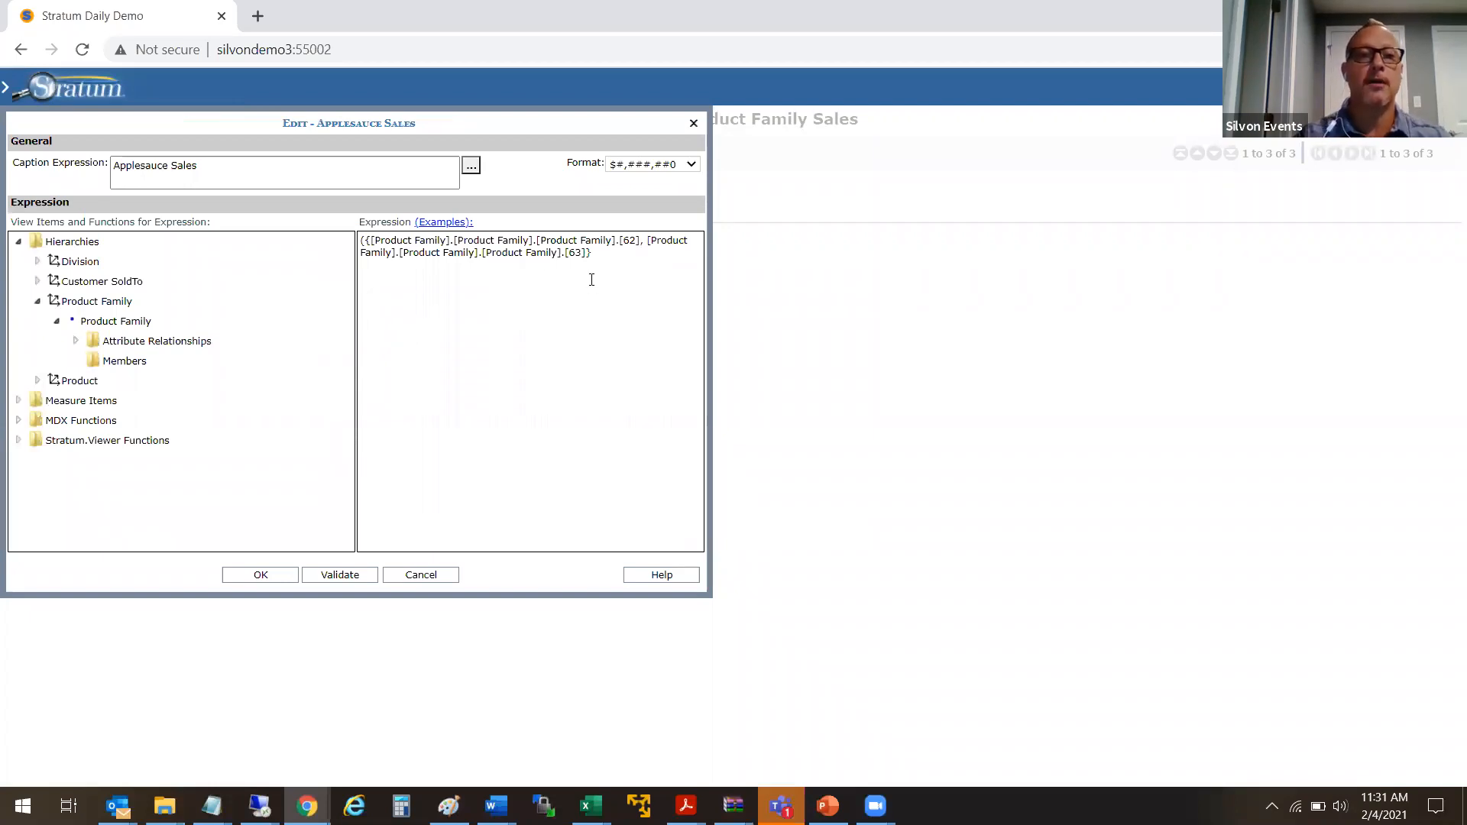
# Delete the inserted two-member set from the expression, keeping only the opening parenthesis
pyautogui.click(622, 253)
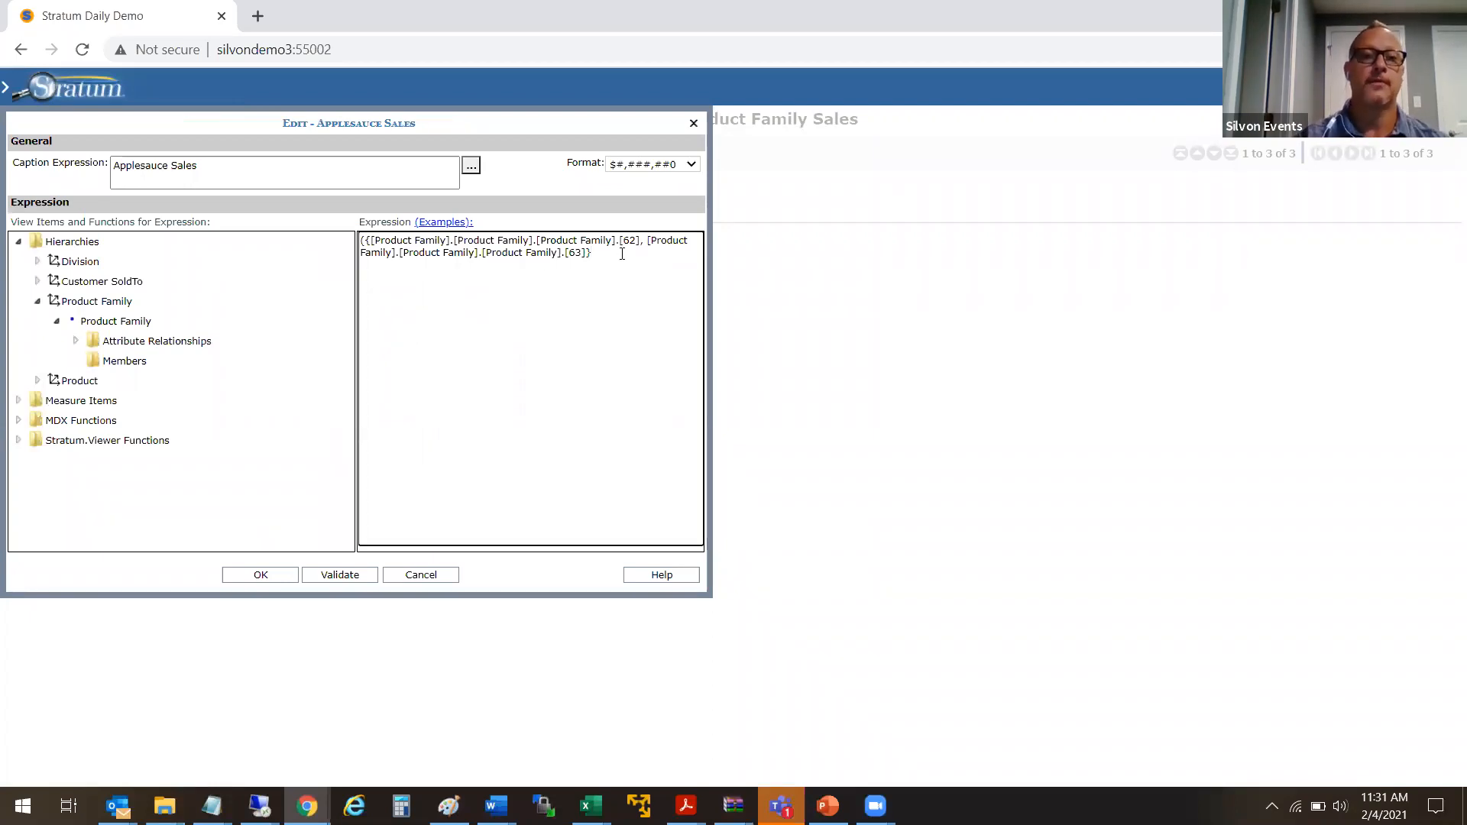
pyautogui.moveTo(622, 254); pyautogui.dragTo(385, 238)
pyautogui.press('BackSpace')
pyautogui.press('BackSpace')
pyautogui.press('BackSpace')
pyautogui.press('BackSpace')
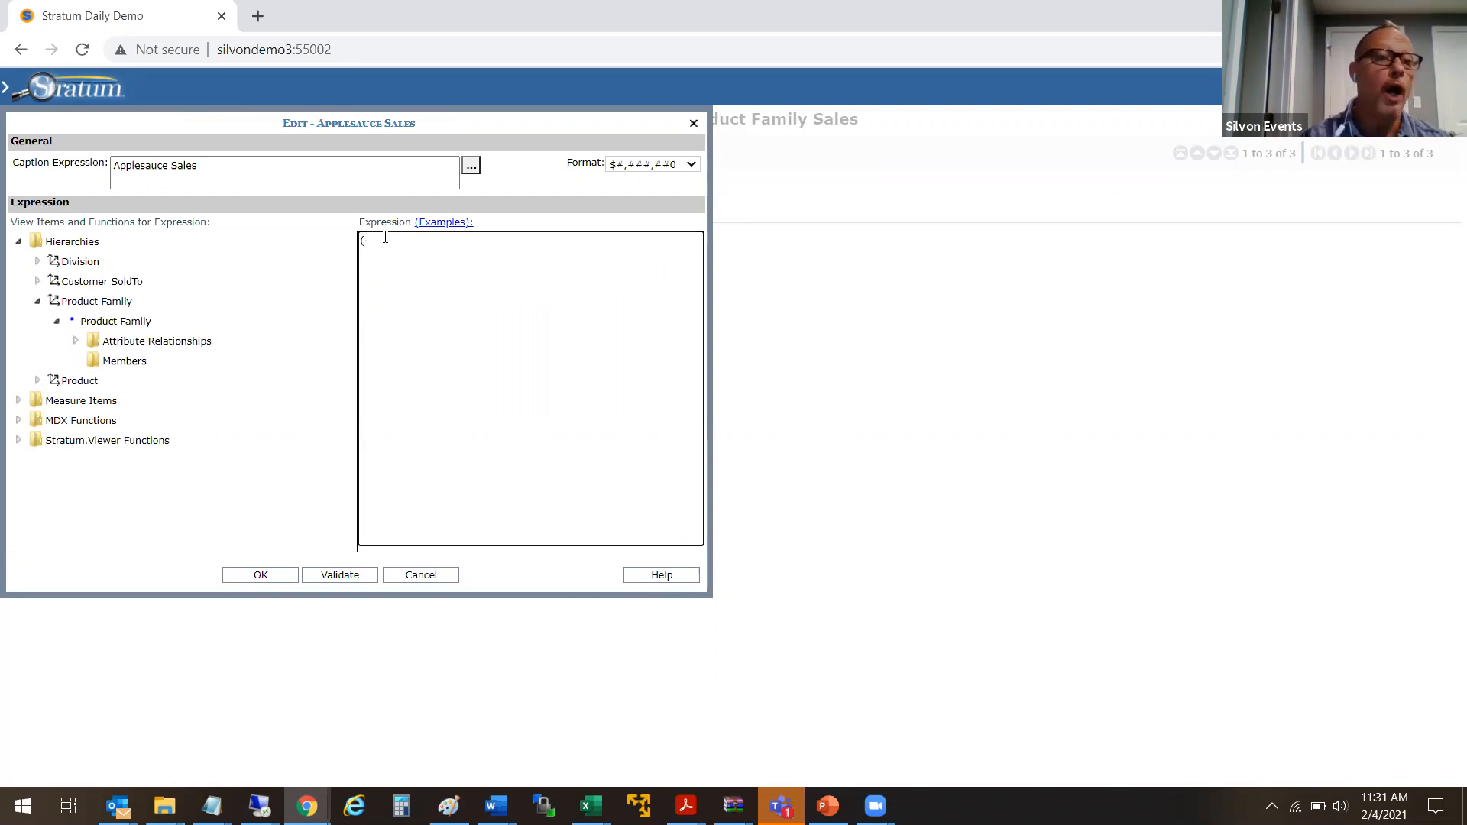
# Insert Product Family member 61 Applesauce from the member list into the expression, followed by a comma
pyautogui.click(119, 366)
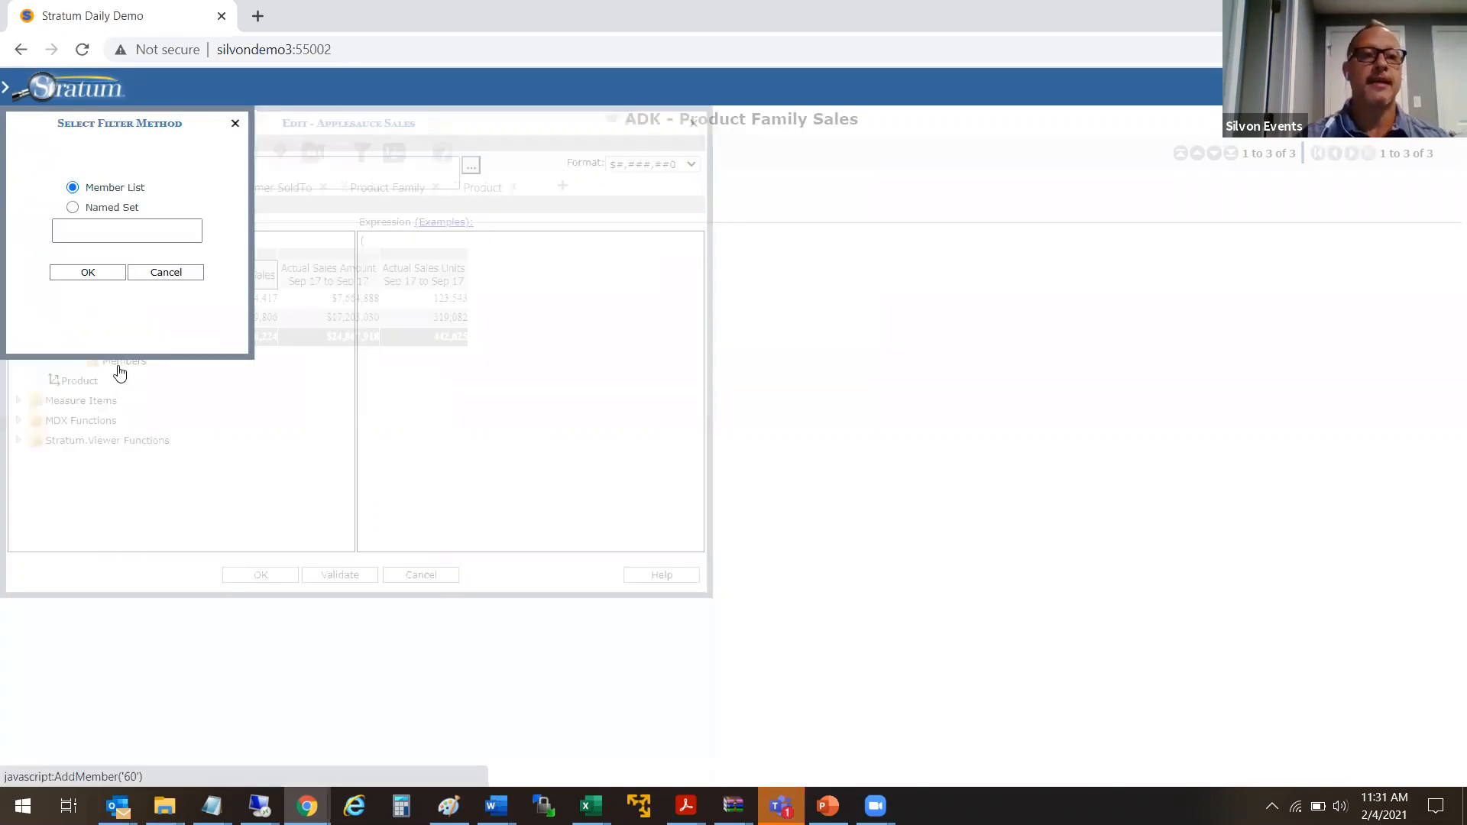
pyautogui.click(96, 273)
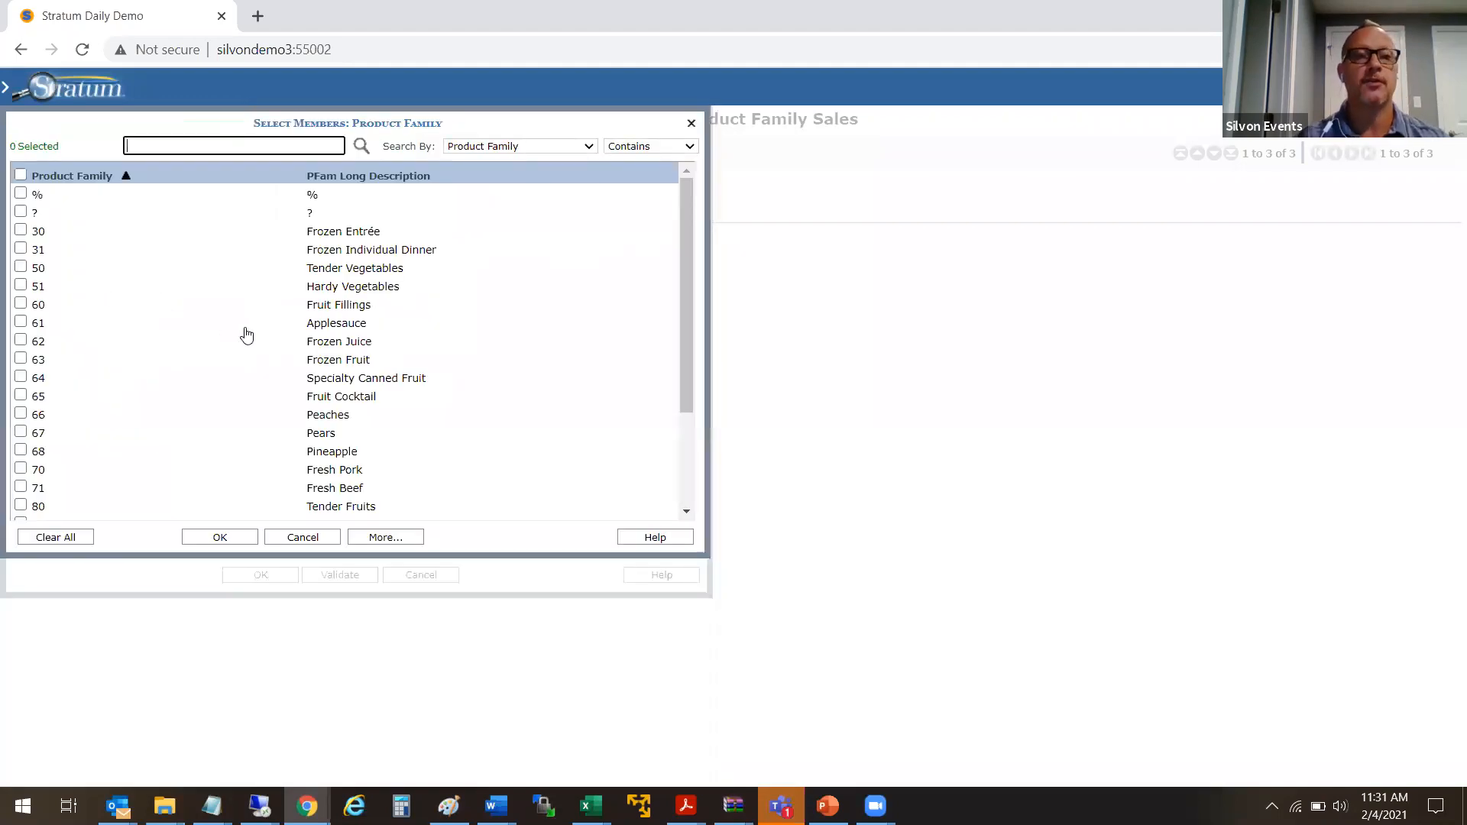
pyautogui.click(243, 327)
pyautogui.click(242, 534)
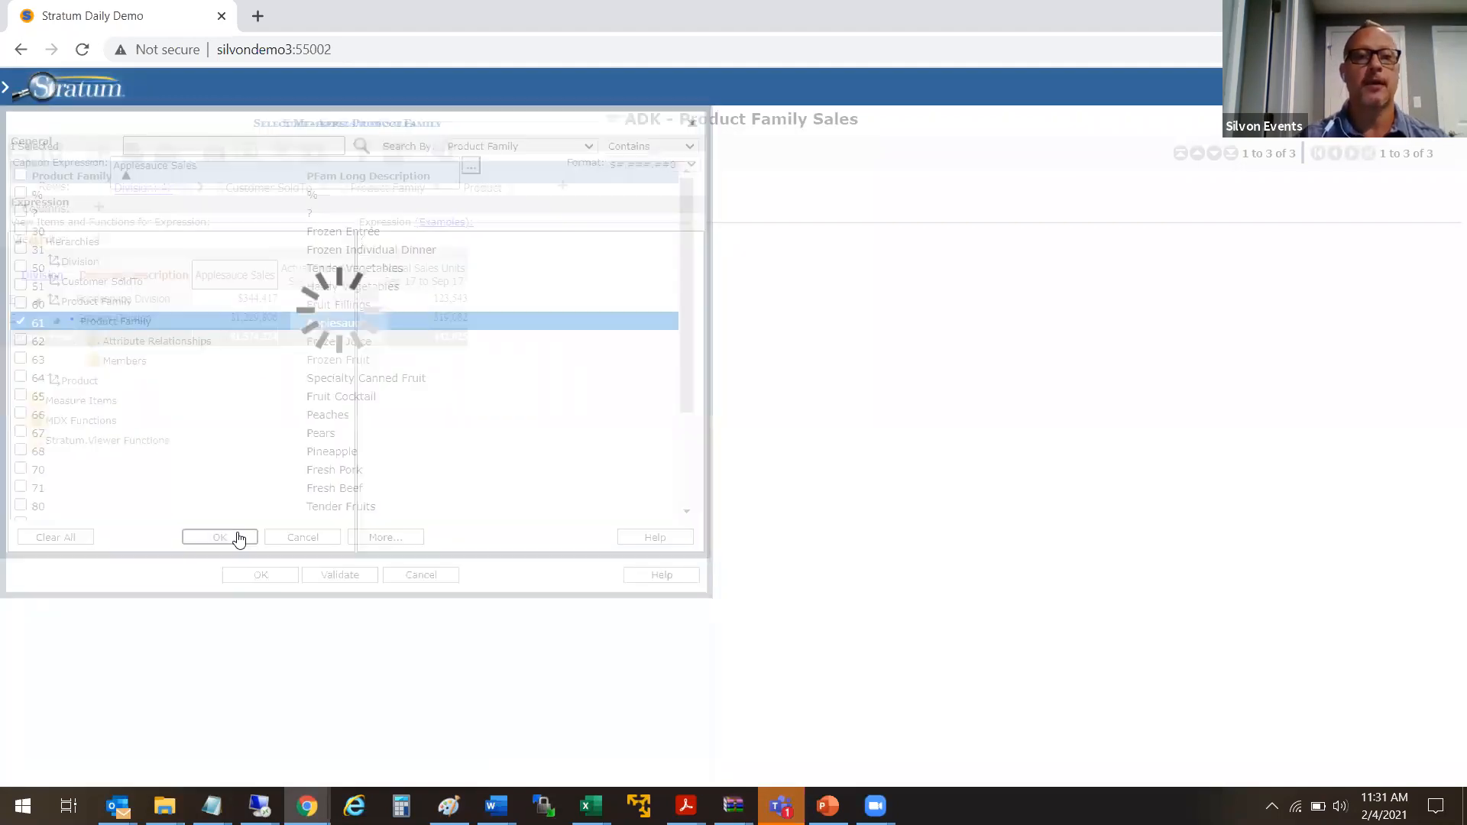
pyautogui.click(655, 261)
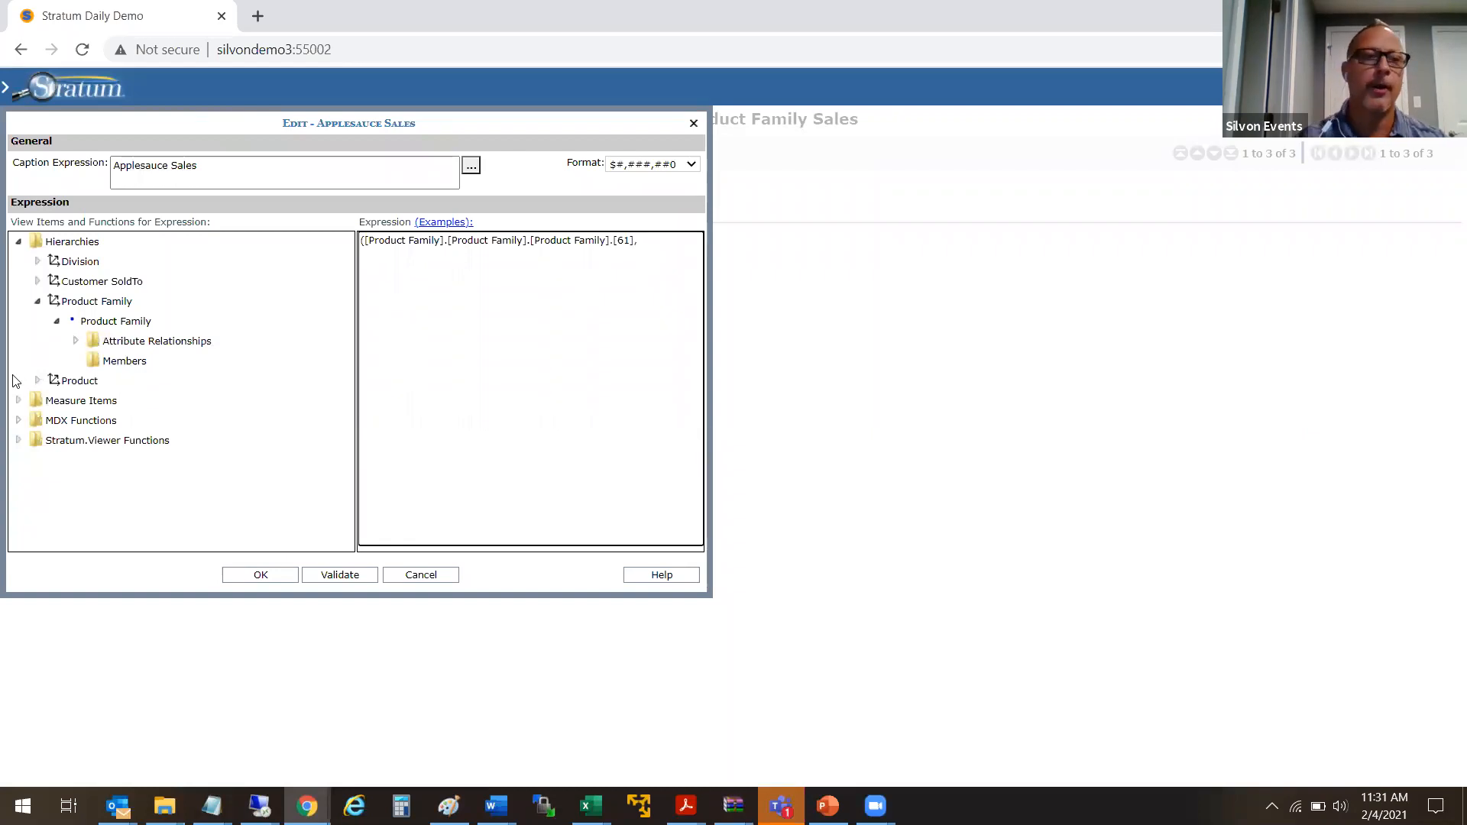
# Add the measure Data3 (Actual Sales Amount Sep 17 to Sep 17), end the expression with a closing parenthesis, and save the calculation
pyautogui.click(18, 400)
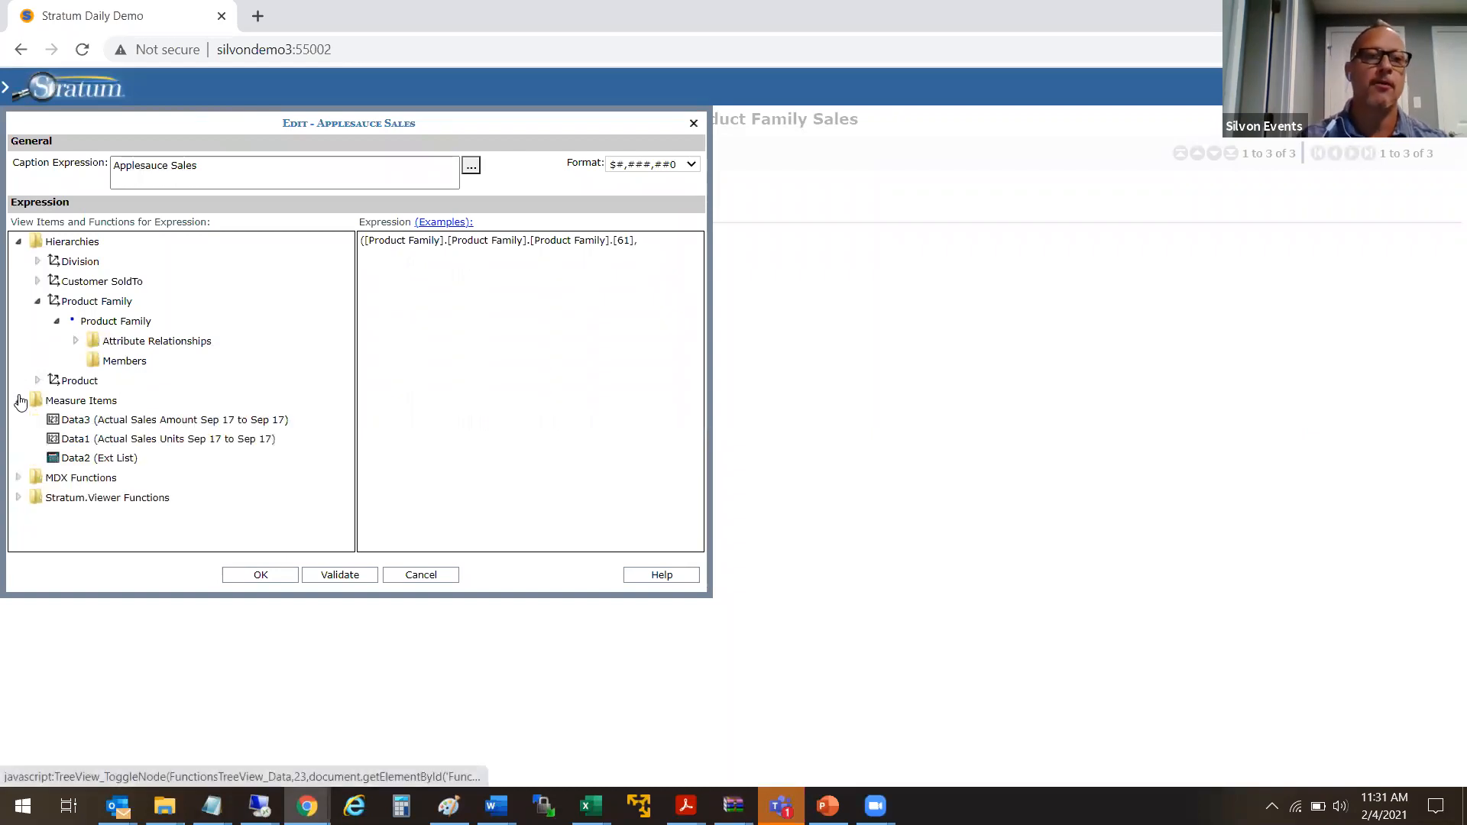
pyautogui.click(175, 429)
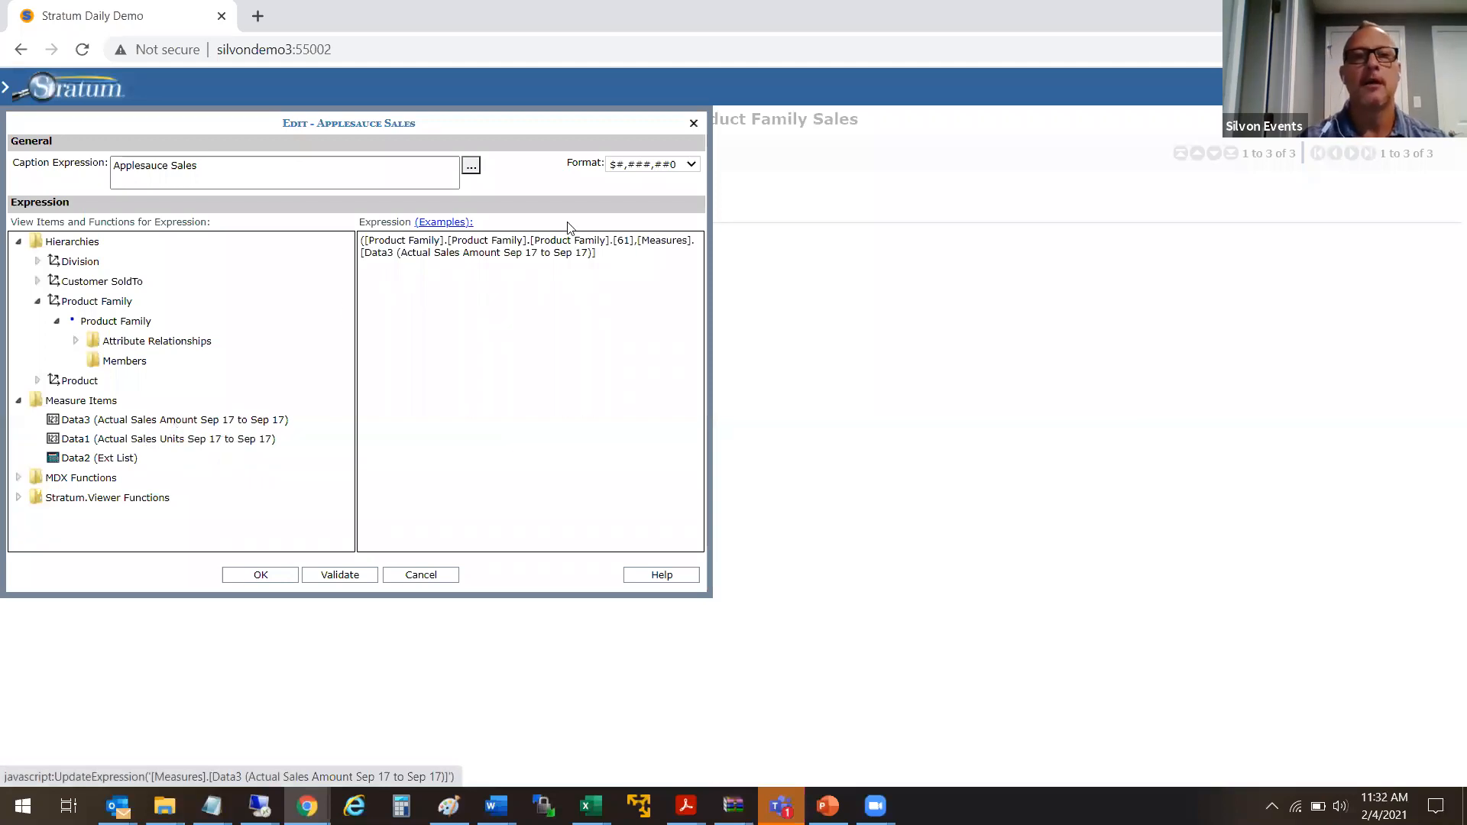
pyautogui.click(604, 262)
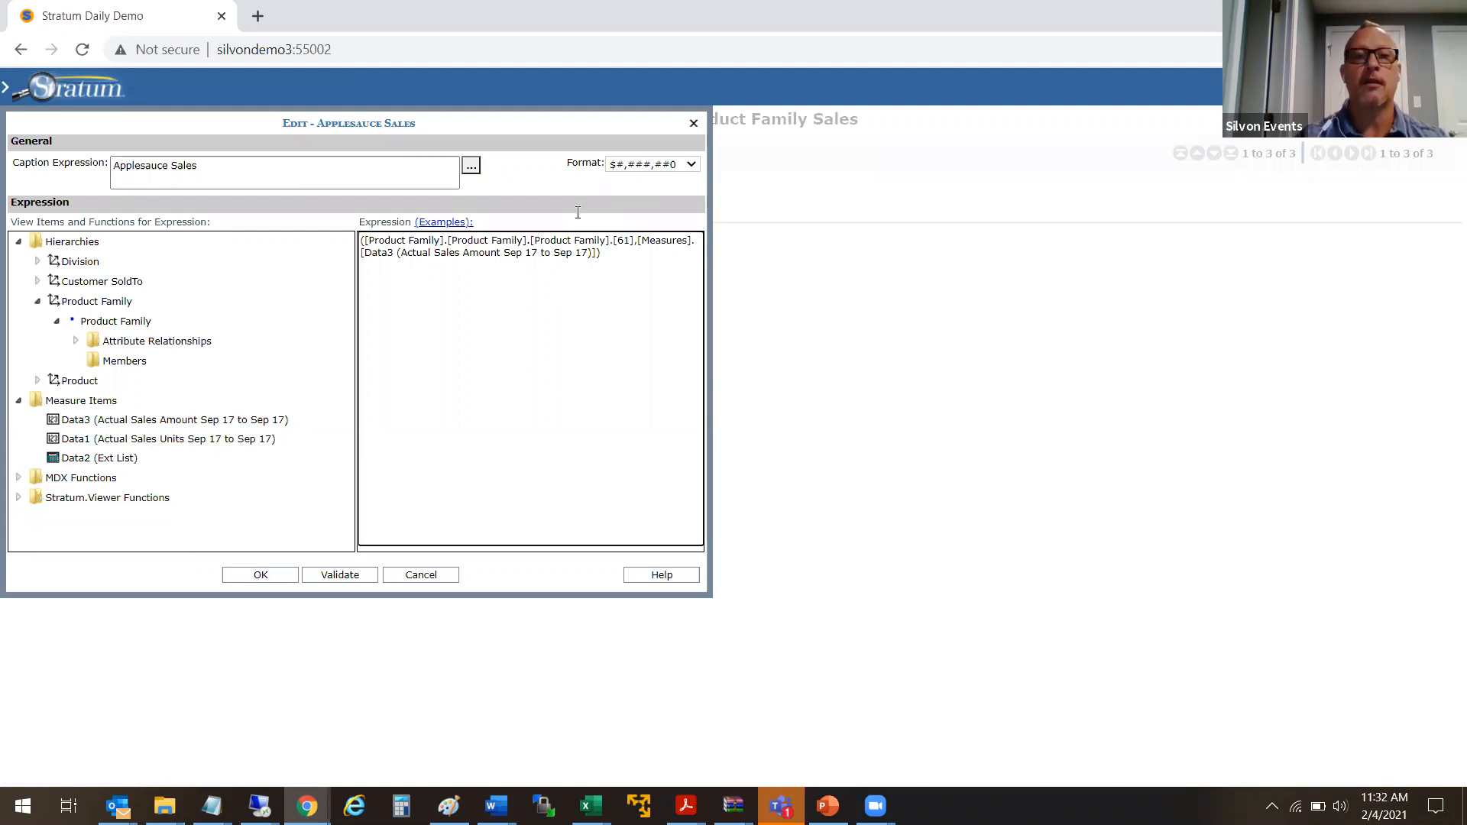
pyautogui.click(278, 580)
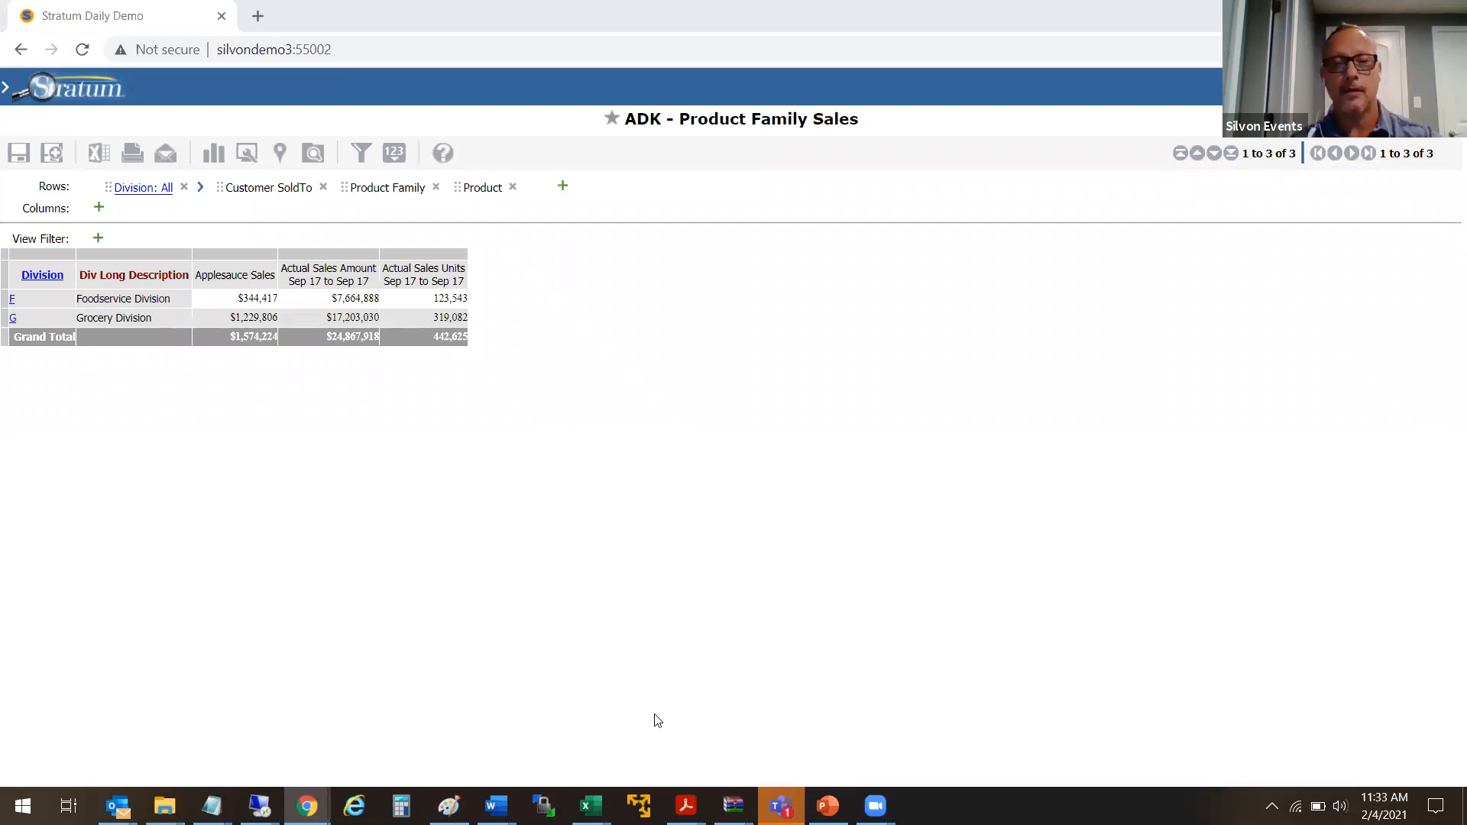
# Switch to PowerPoint to show the contact slide of the INSIGHT - Stratum Viewer Calculations presentation
pyautogui.click(827, 806)
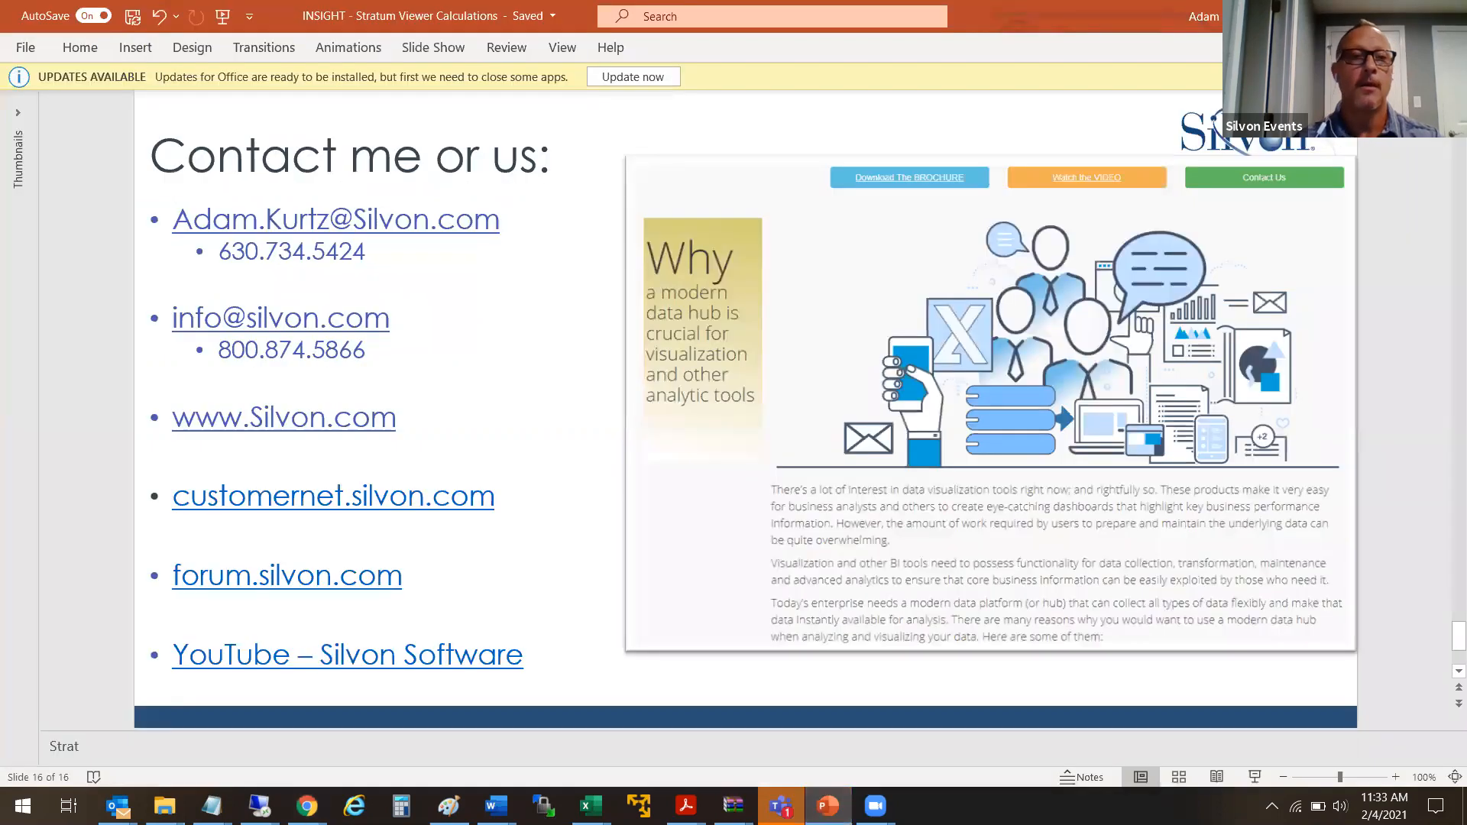